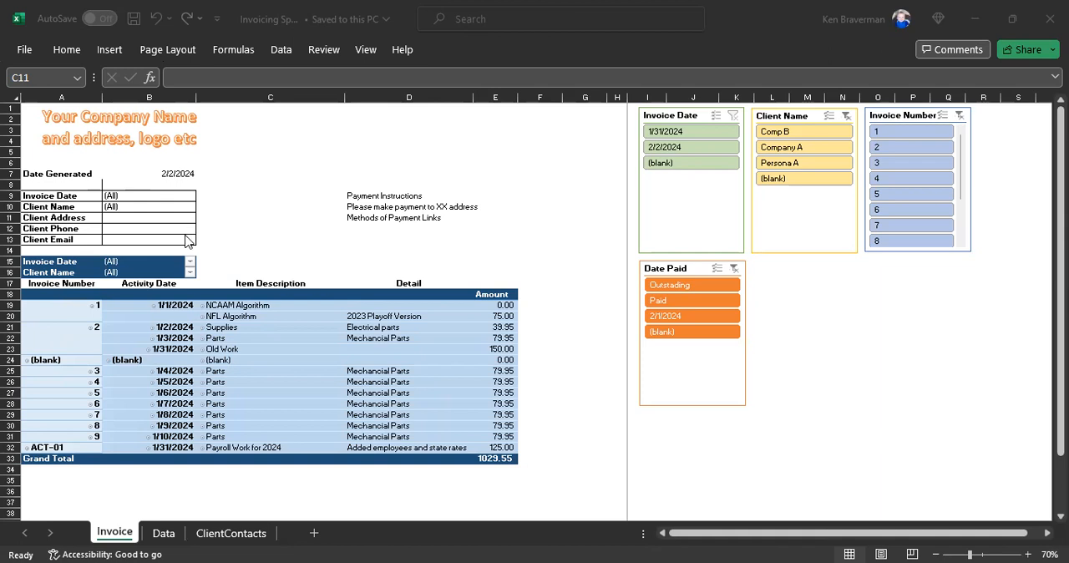
Step: Look over the Invoice and Data sheets and open the ClientContacts sheet
left_click(164, 532)
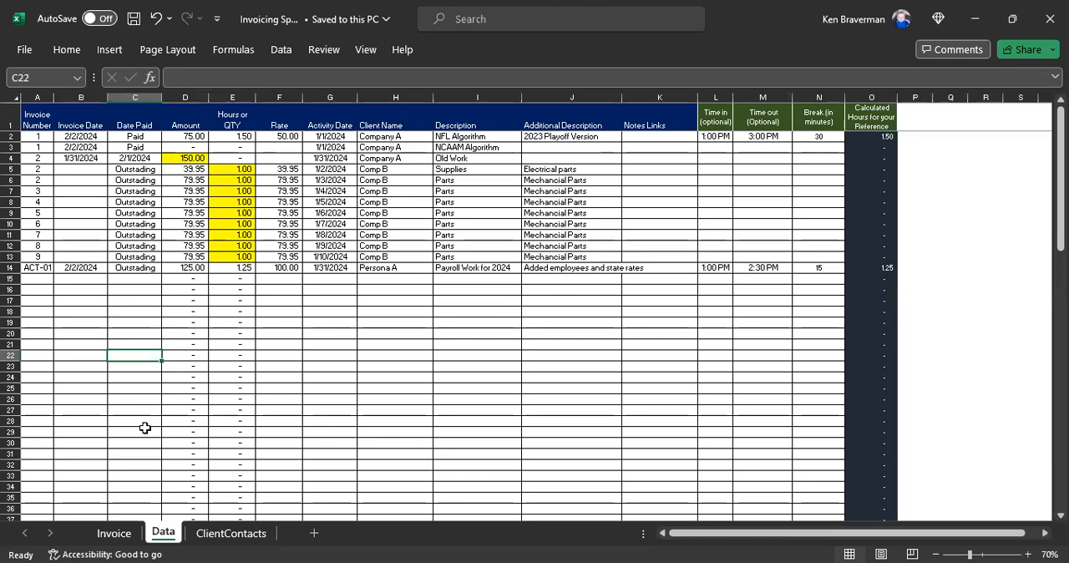
left_click(117, 535)
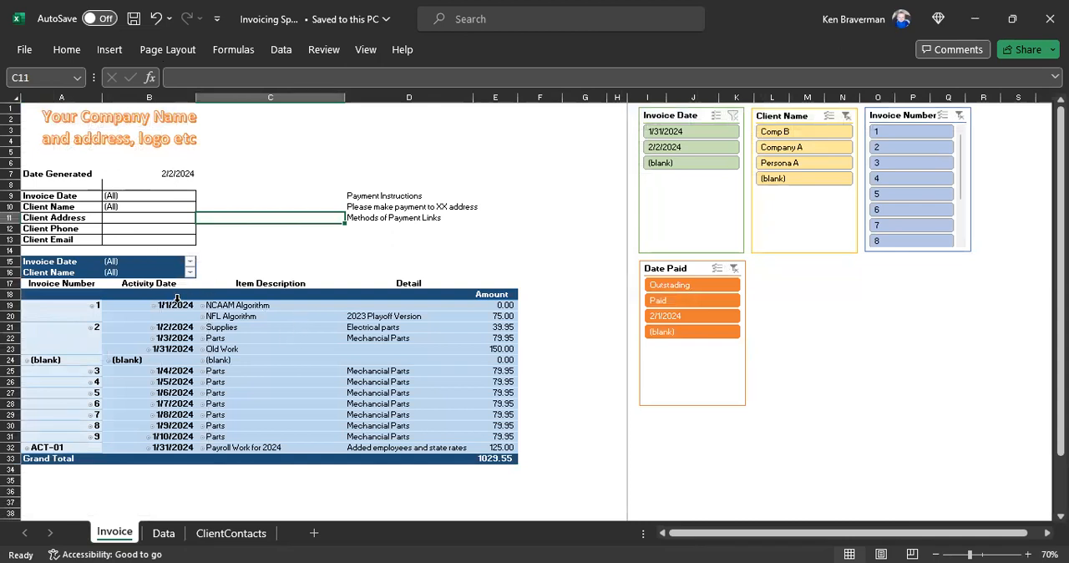
left_click(178, 535)
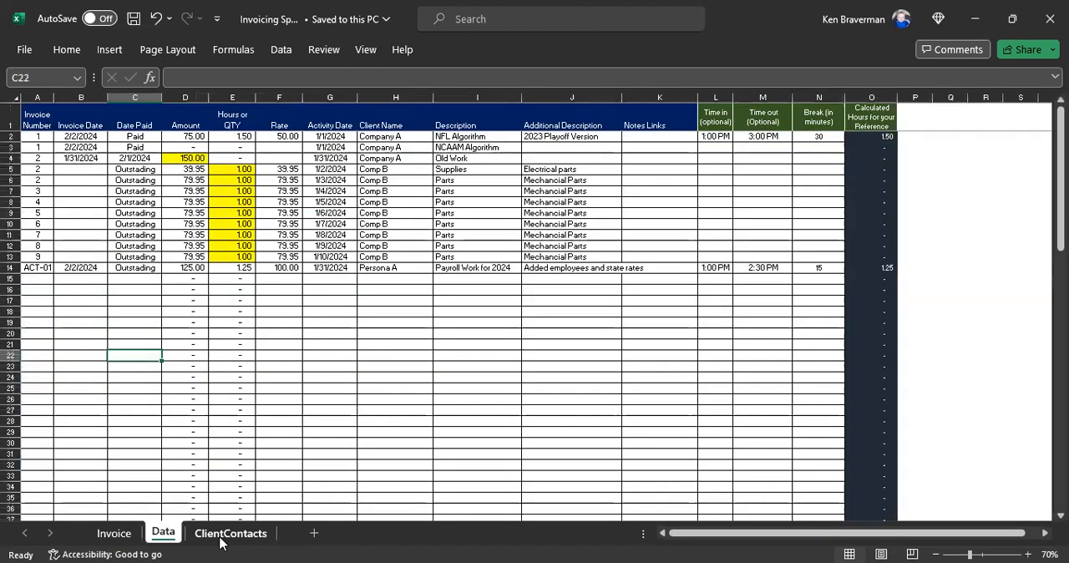
left_click(225, 535)
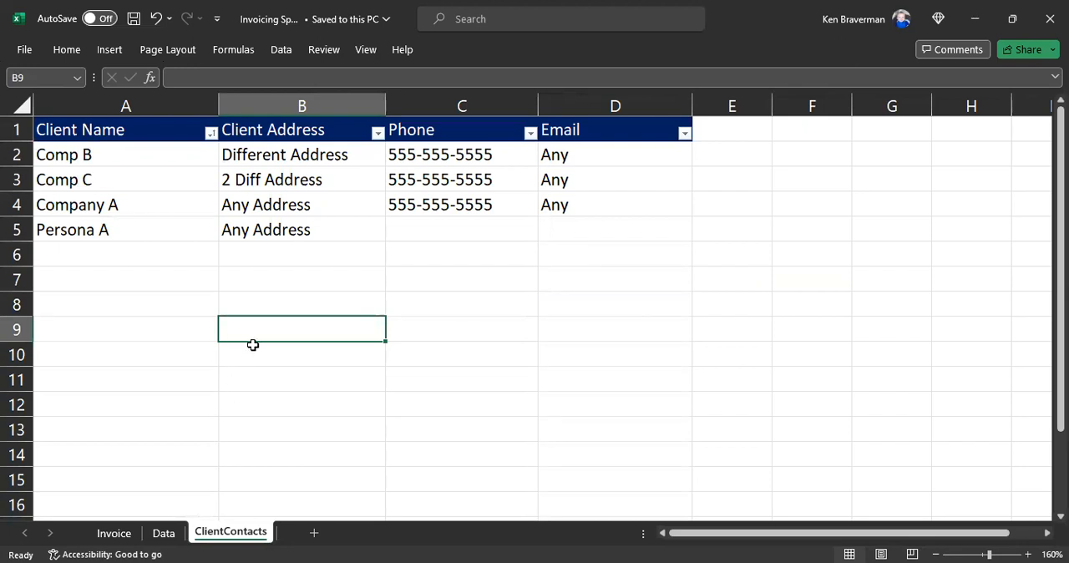
Step: Examine the Client Name, Client Address, Phone and Email columns of the ClientContacts sheet
left_click(132, 305)
left_click_drag(148, 105, 615, 117)
left_click(264, 300)
left_click_drag(125, 108, 579, 134)
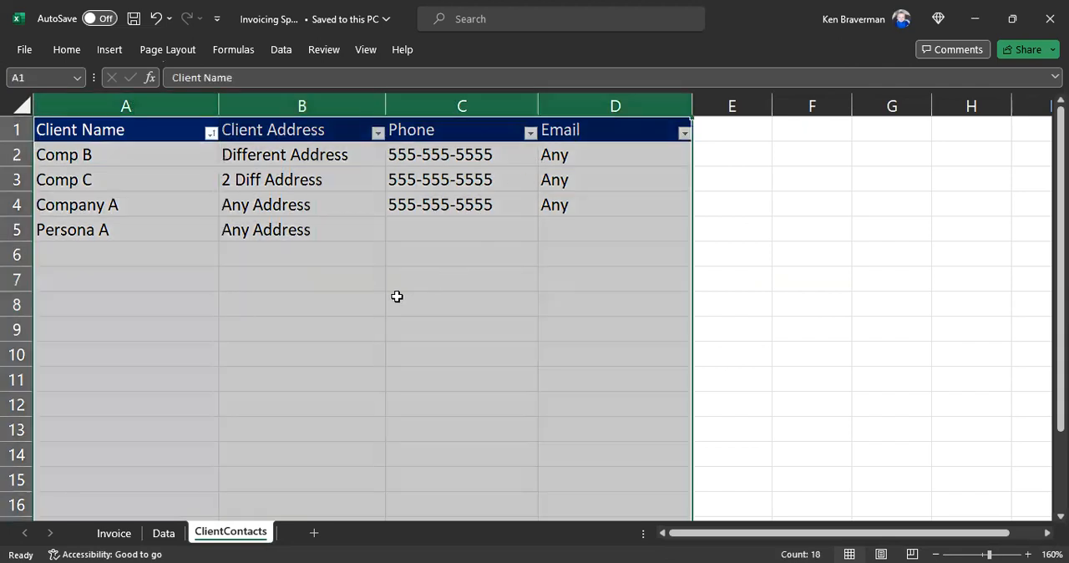
left_click(126, 106)
left_click(325, 102)
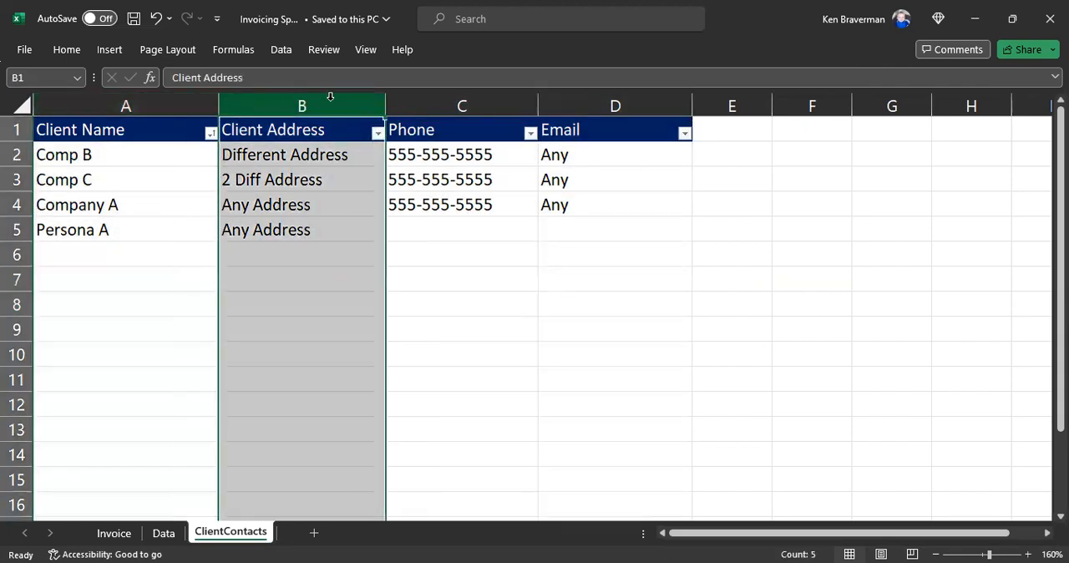
left_click(441, 102)
Step: Copy the whole Email column of the ClientContacts sheet into column E
left_click(610, 97)
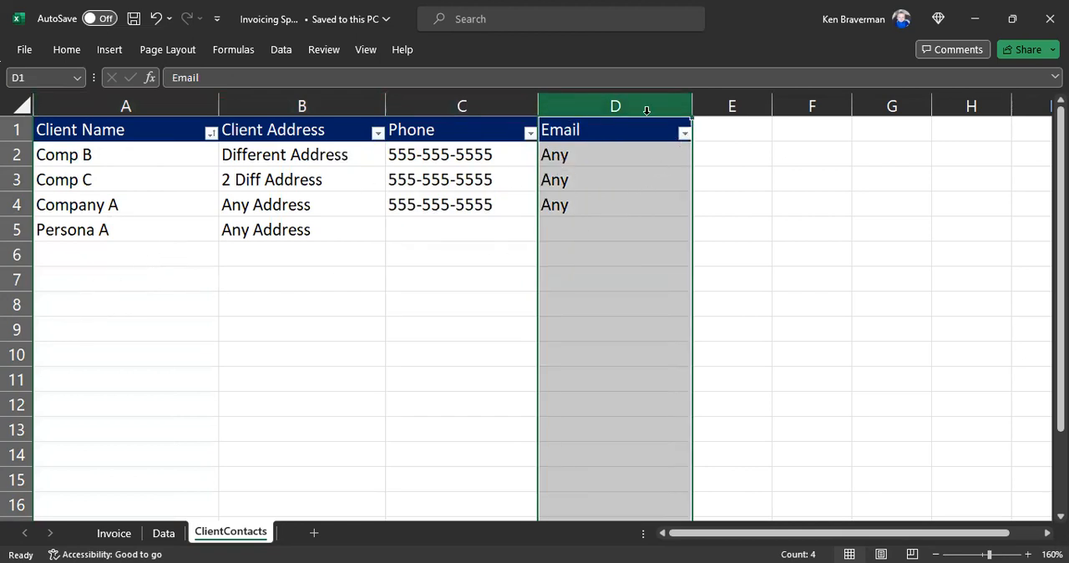
key("ctrl+c")
left_click(707, 106)
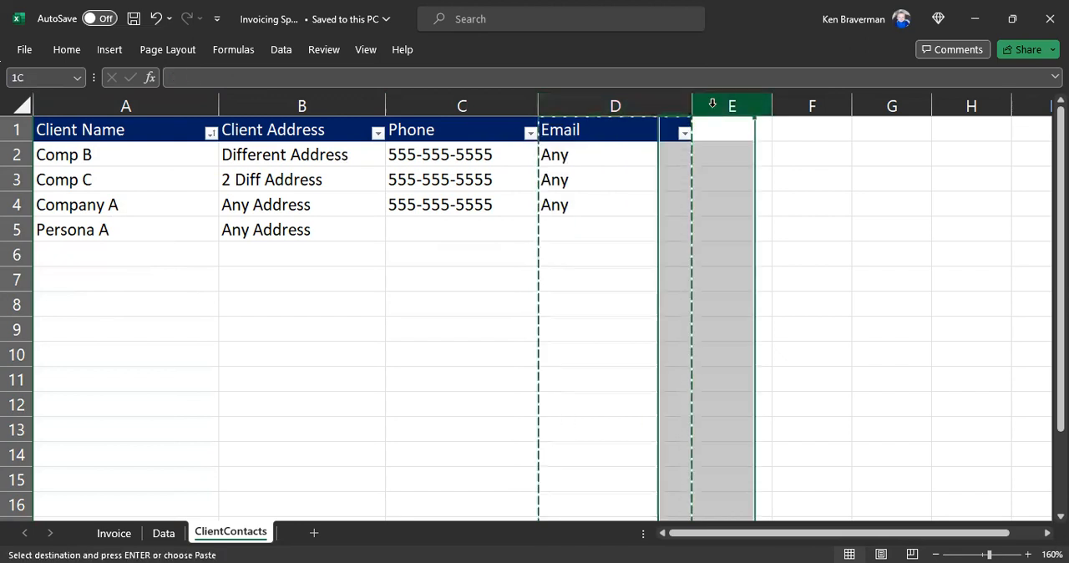
key("ctrl+v")
left_click(745, 226)
Step: Change the header in cell E1 to "Add info"
left_click(768, 125)
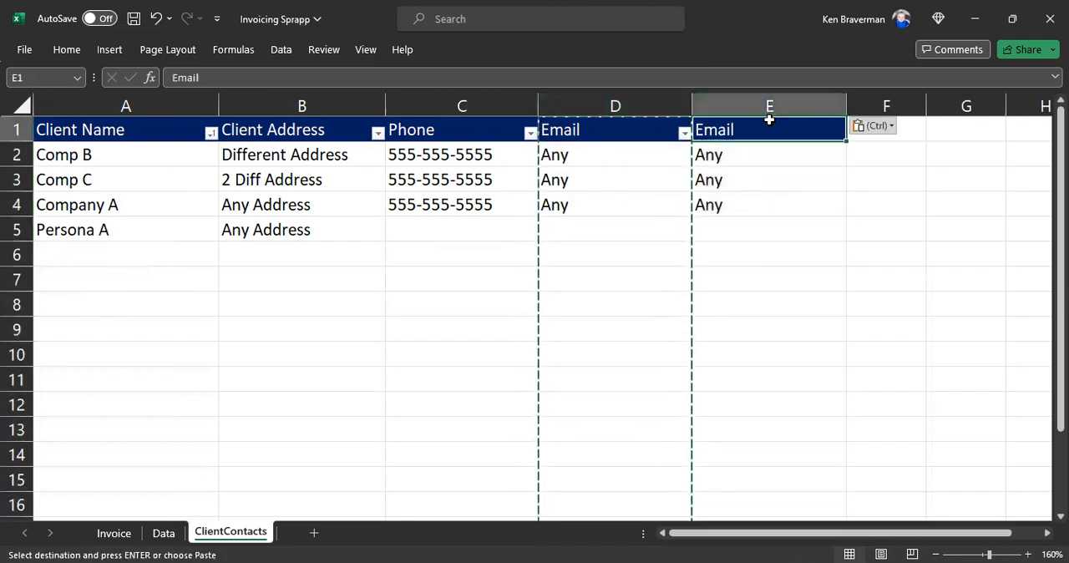
type("Addi'")
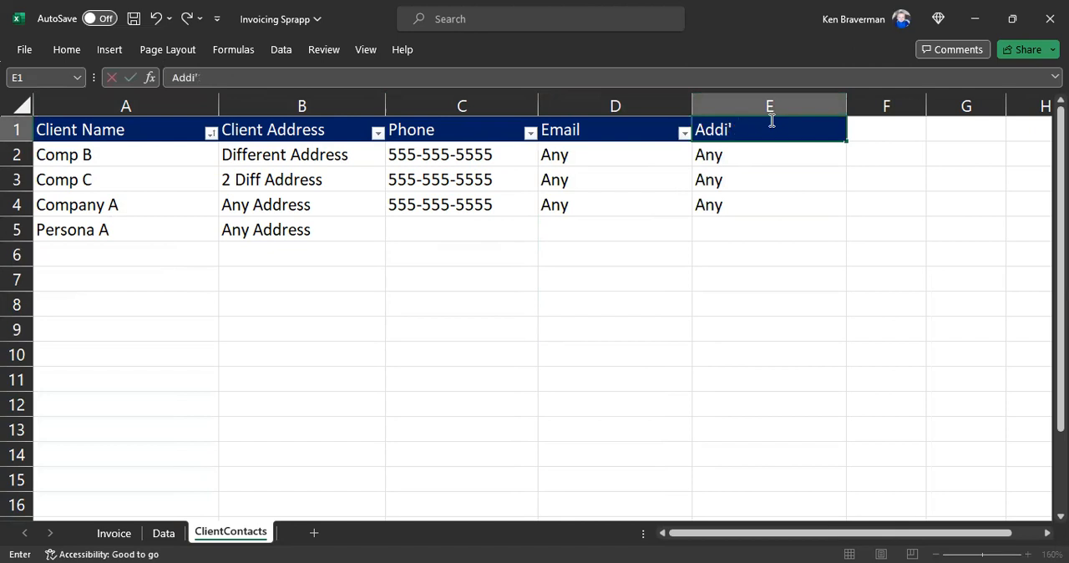
type("nfo")
key("Return")
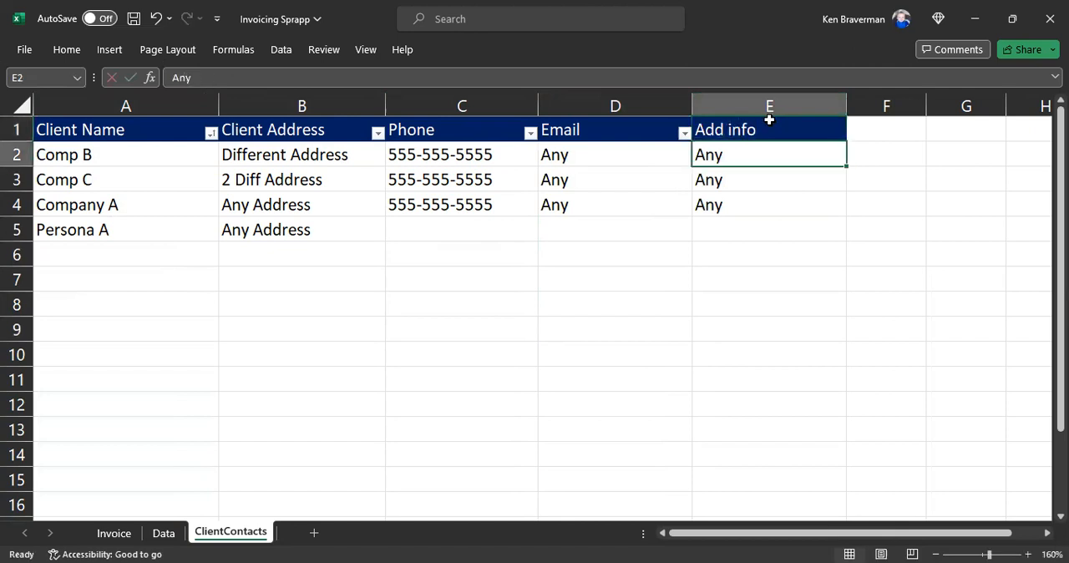
Step: Remove the filter from the header row of the client contacts table
left_click(237, 126)
left_click(288, 52)
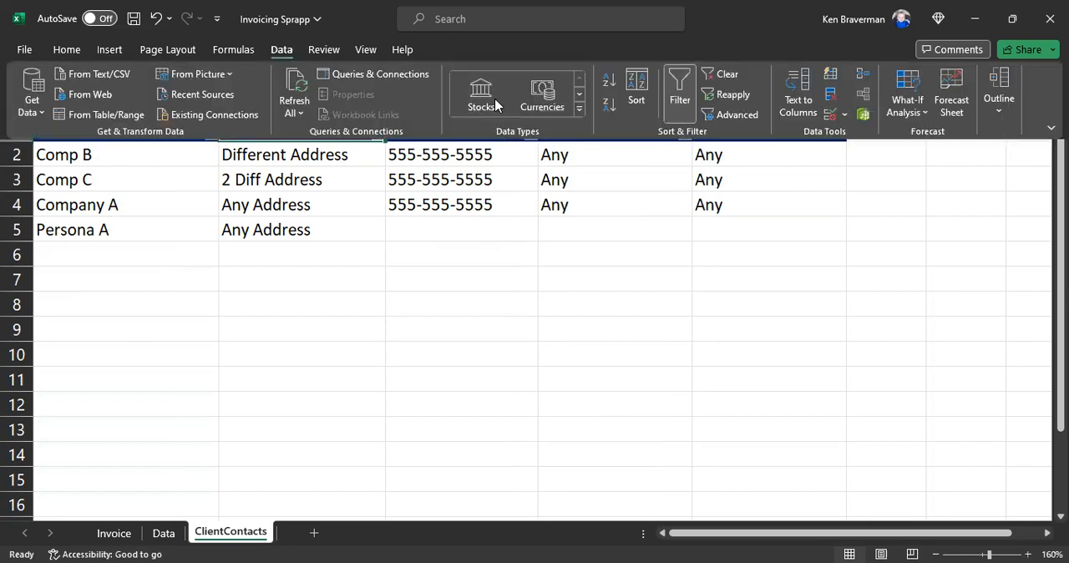
left_click(671, 96)
left_click(584, 228)
left_click_drag(198, 137, 771, 239)
left_click(540, 308)
Step: Freeze the panes above row 2 so the client contacts header row is fixed
scroll(406, 281, "down", 2)
scroll(406, 281, "up", 2)
left_click(17, 154)
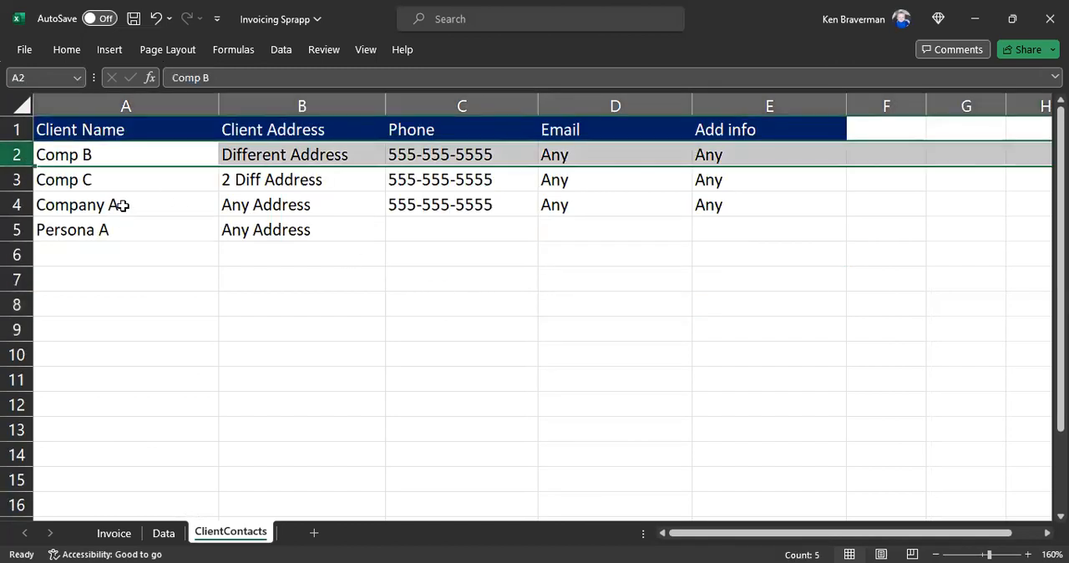
left_click(356, 51)
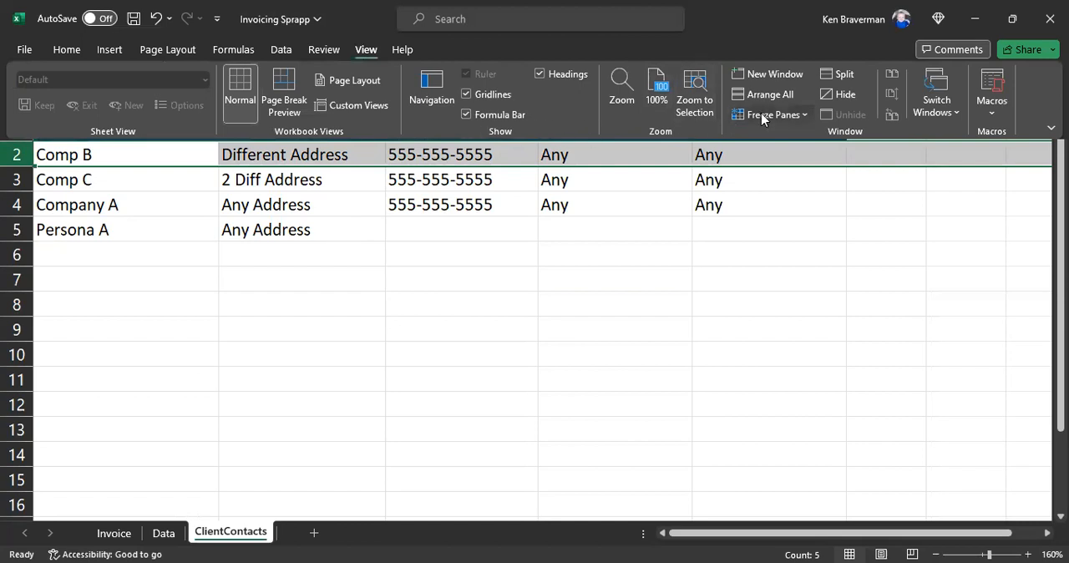
left_click(131, 272)
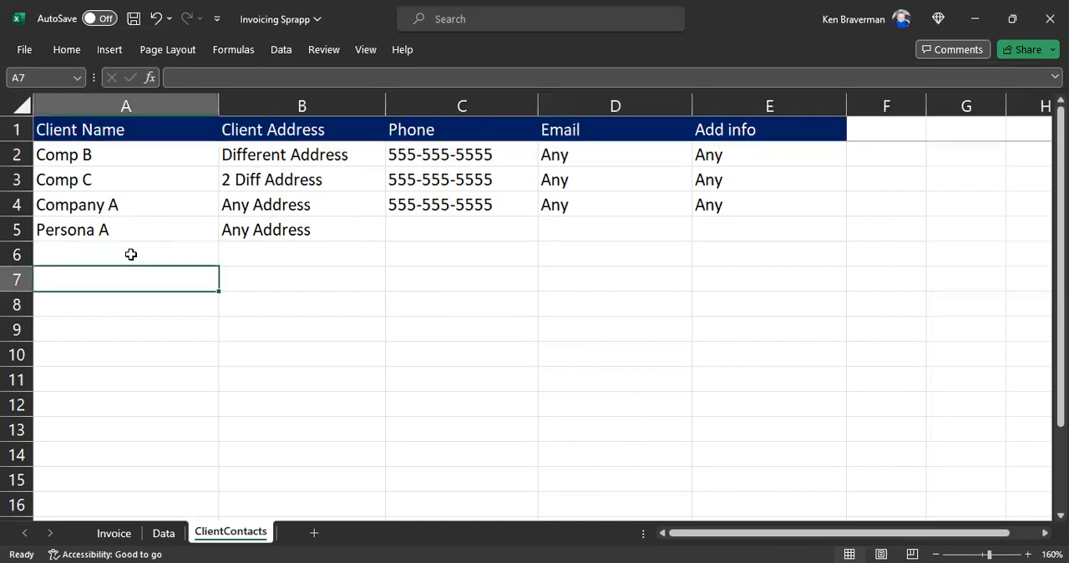
Step: Add a client in row 6 with the name "New Client 2" and the address "whatever"
left_click(150, 242)
type("Cline")
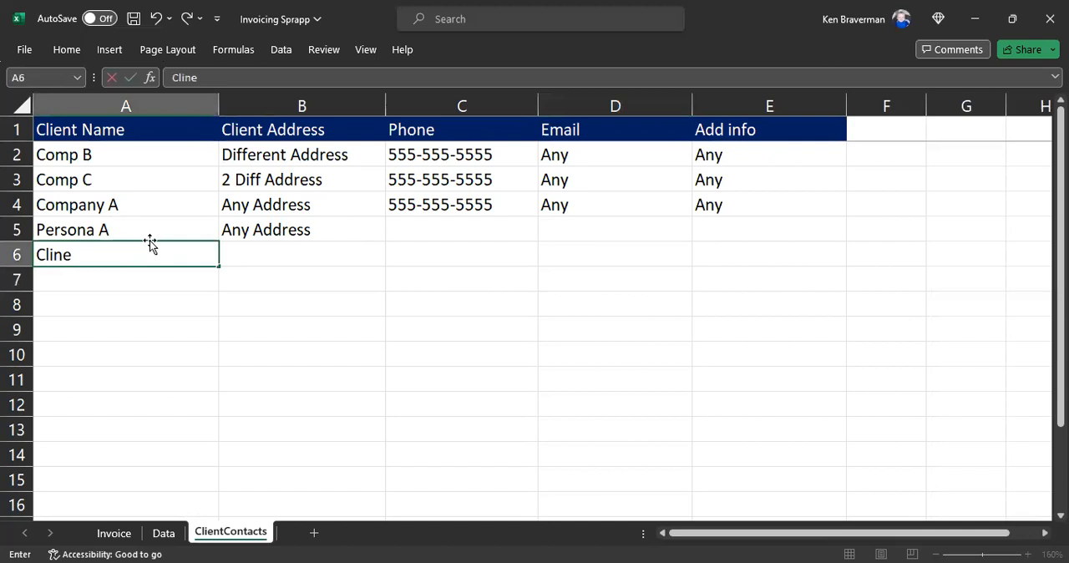
type("w Client")
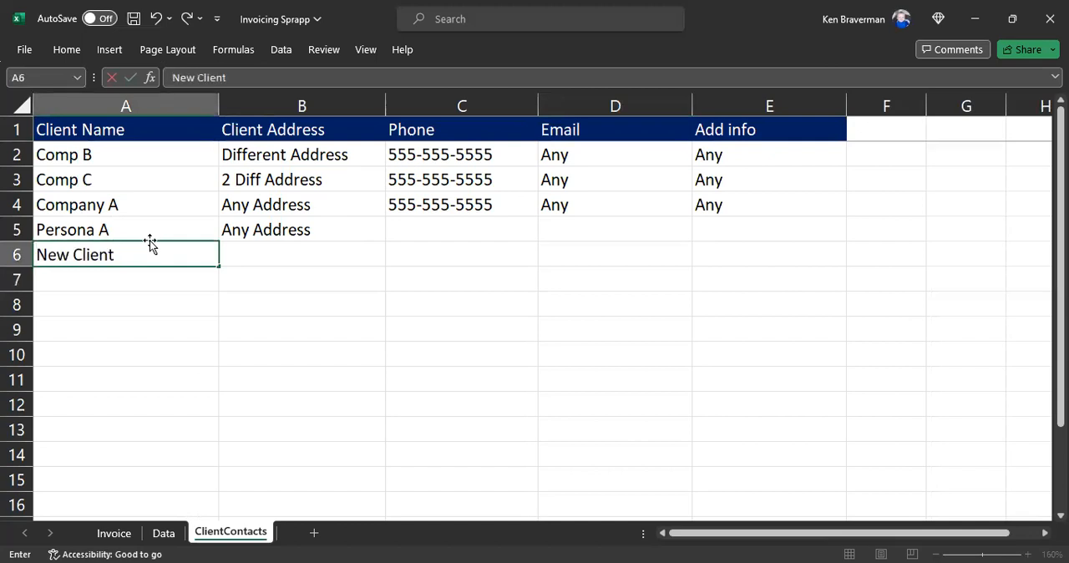
type(" 2")
key("Tab")
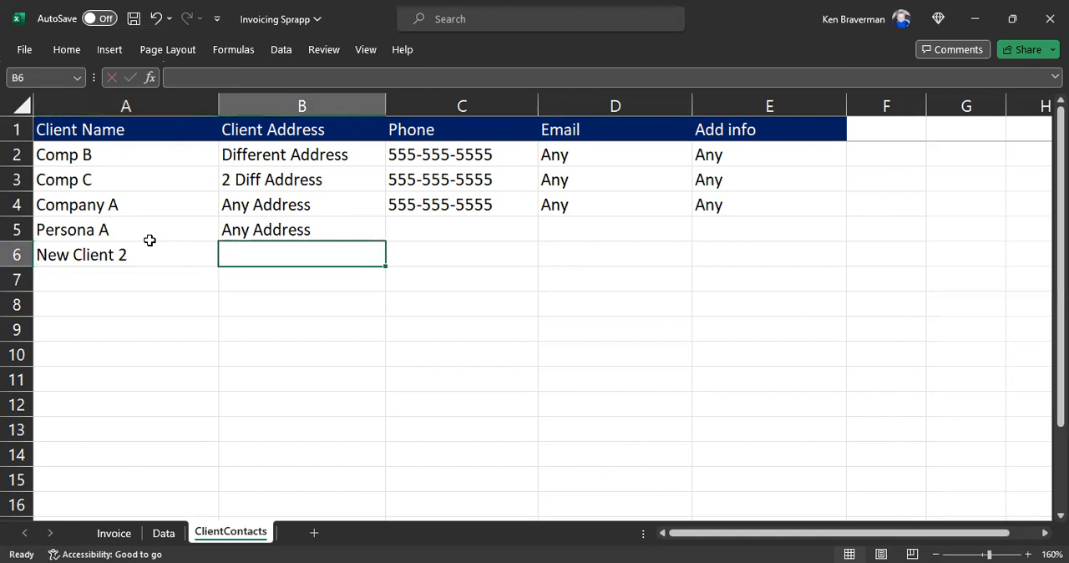
type("whatever")
key("Return")
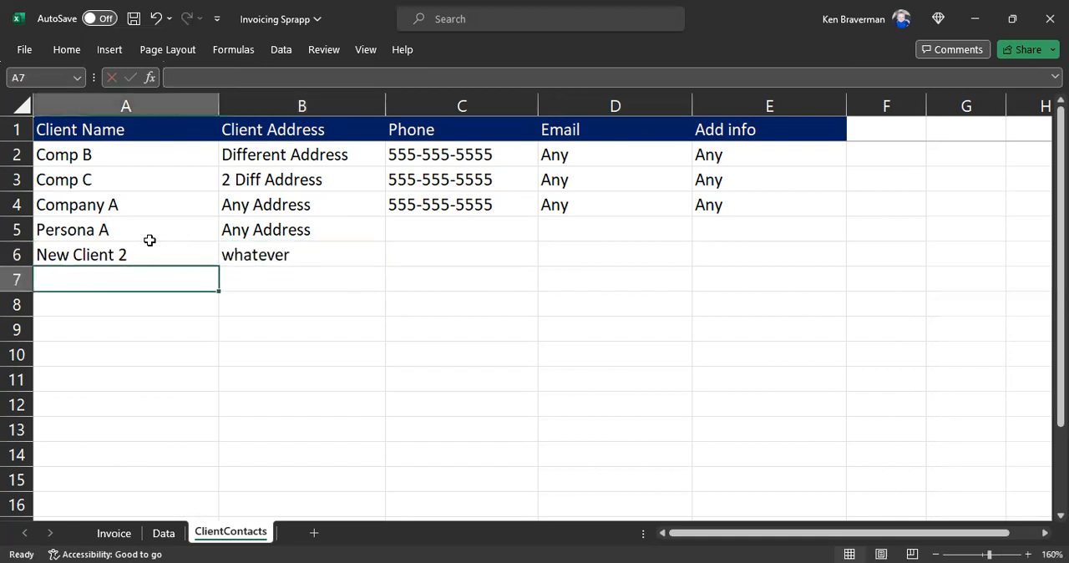
left_click(442, 259)
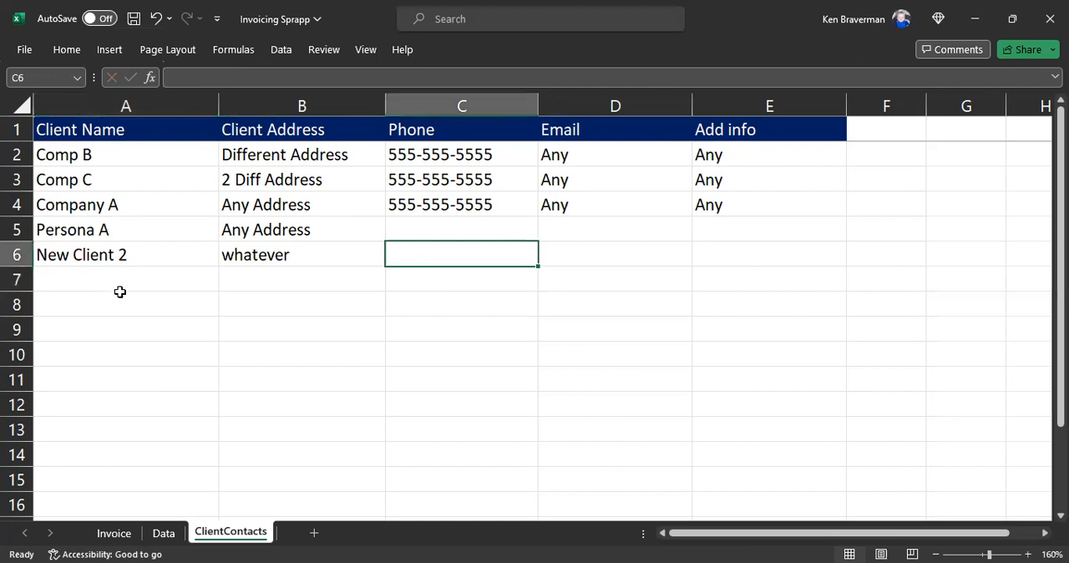
left_click(115, 256)
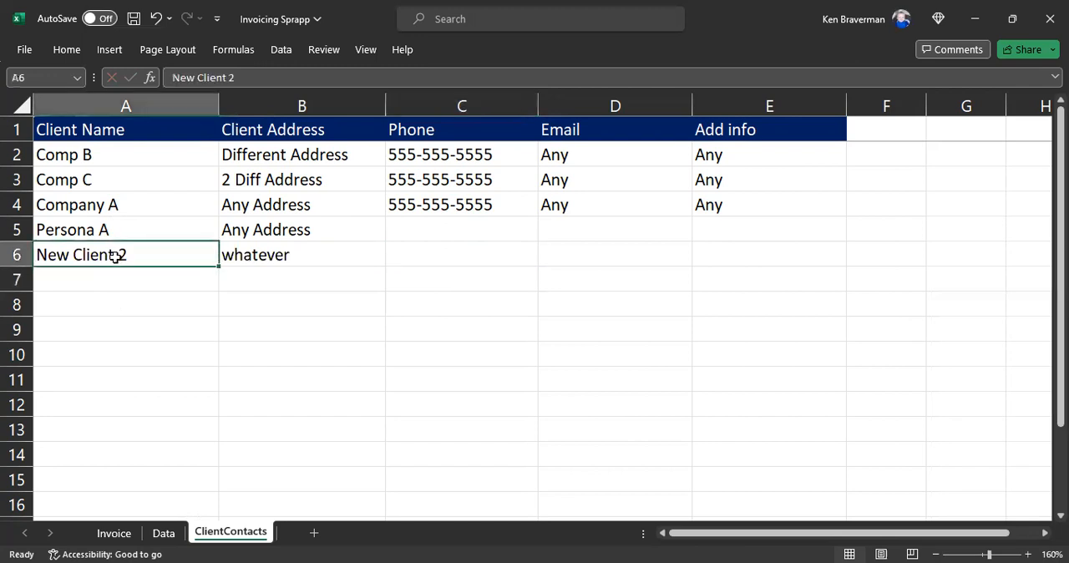
Step: Examine the Data sheet's columns and the Invoice Number entries down to the first empty row
left_click(162, 535)
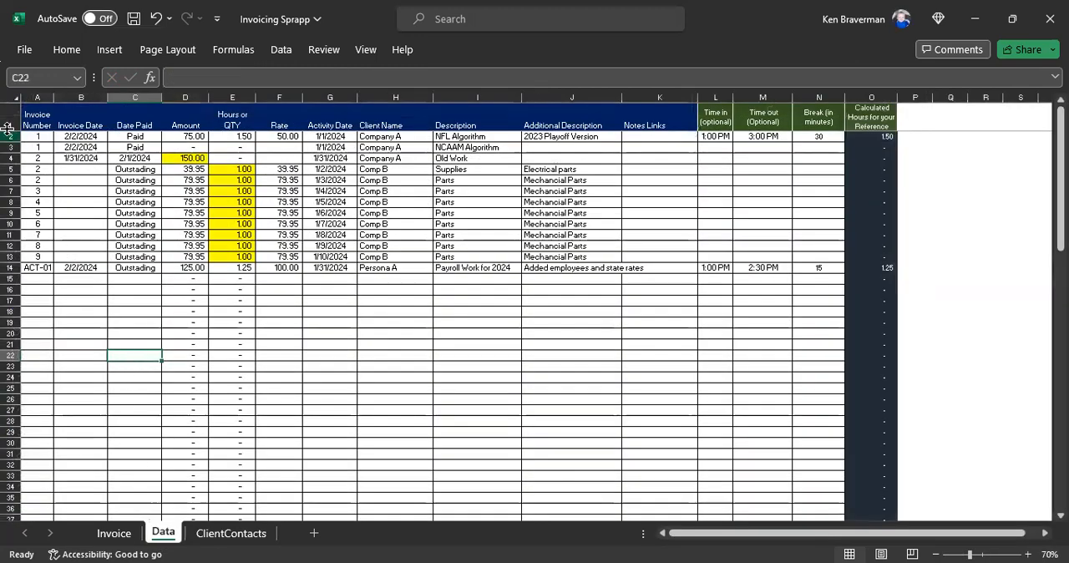
left_click_drag(40, 97, 870, 116)
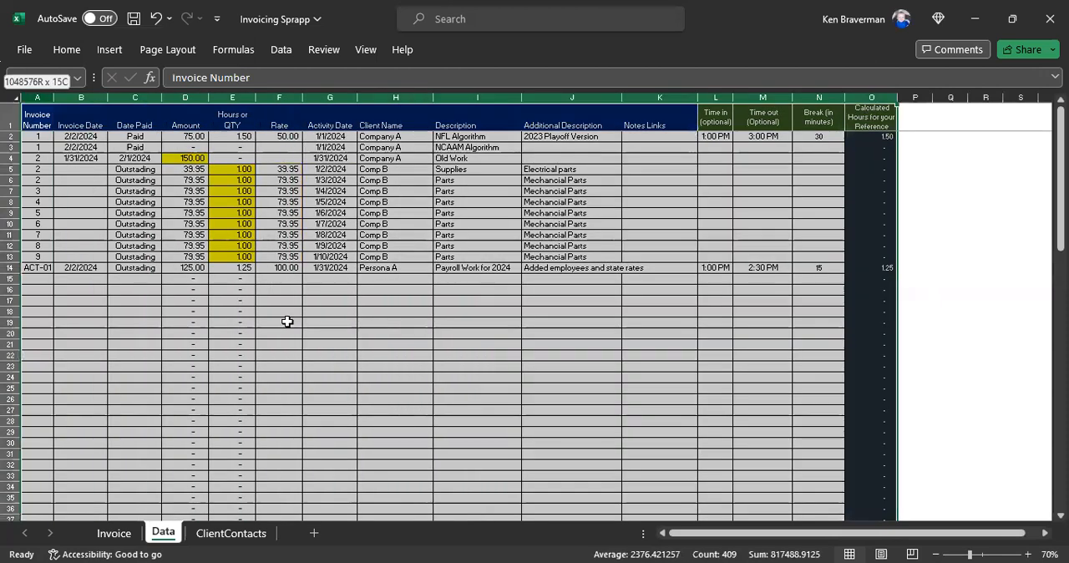
left_click(81, 311)
scroll(241, 373, "up", 4, "ctrl")
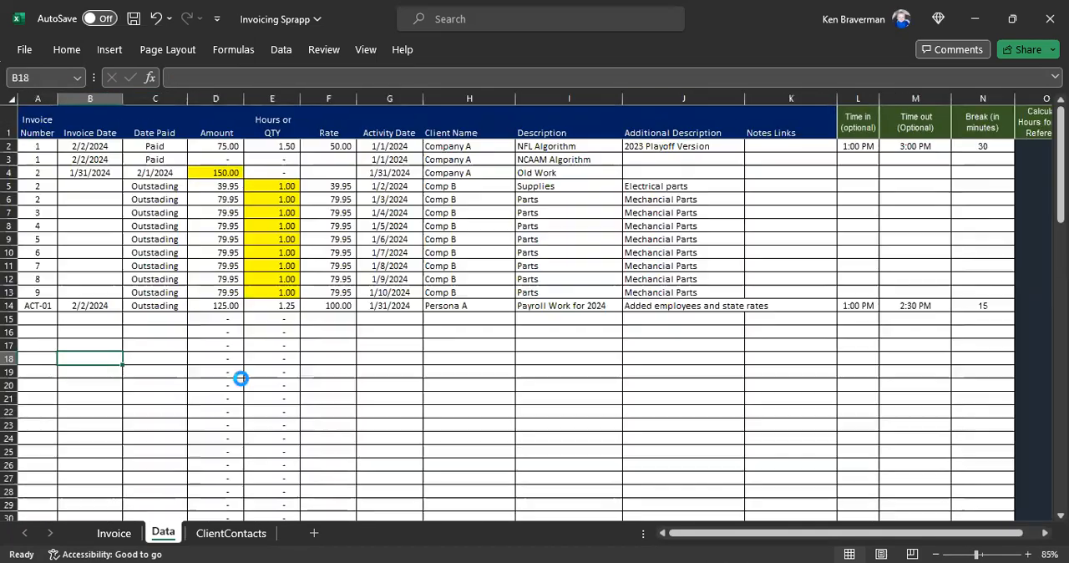
scroll(226, 381, "up", 1, "ctrl")
scroll(153, 312, "down", 2)
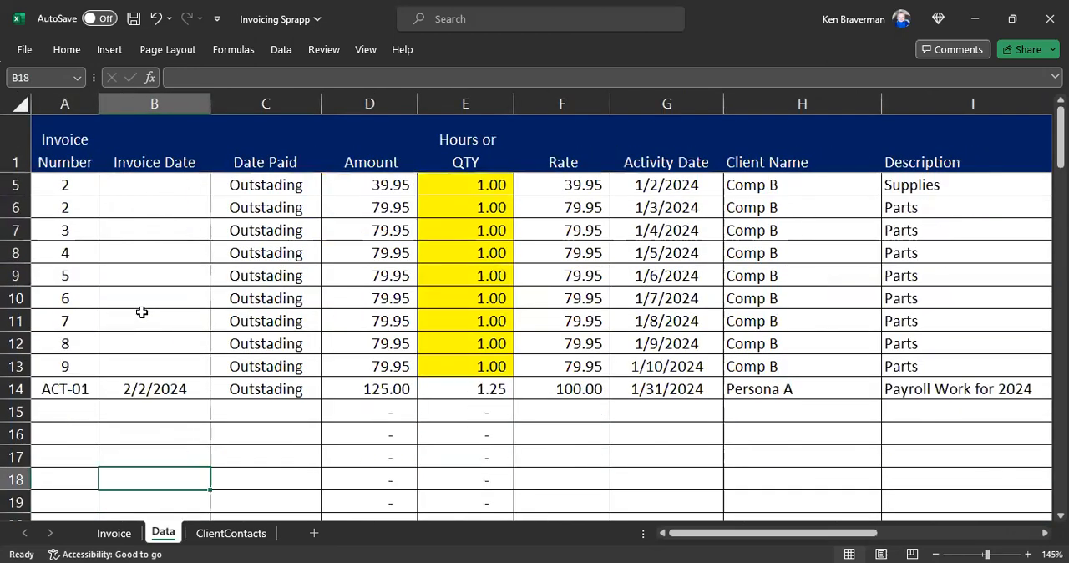
left_click(78, 162)
scroll(154, 181, "down", 1)
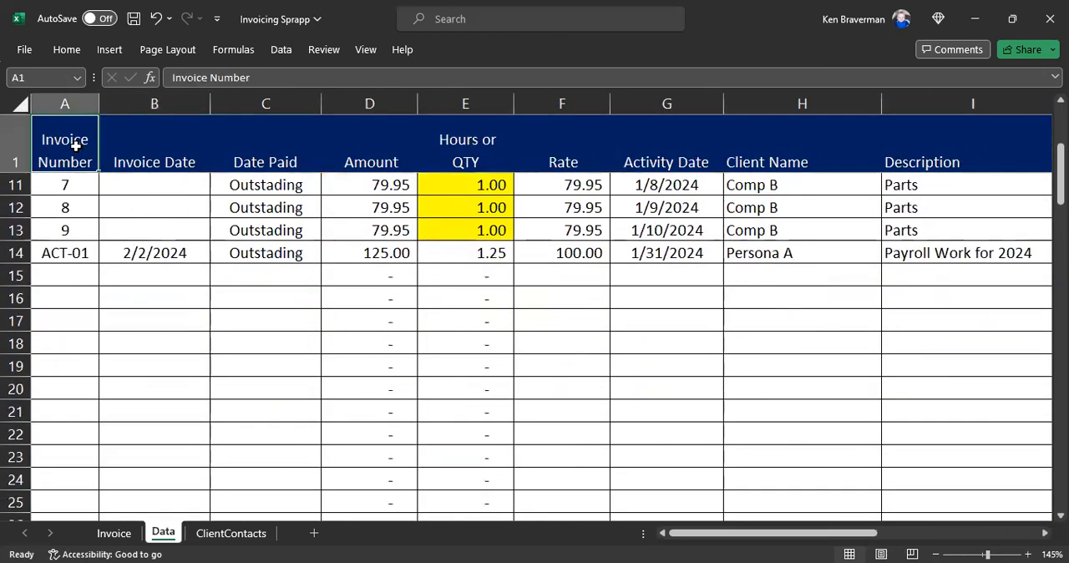
left_click(62, 276)
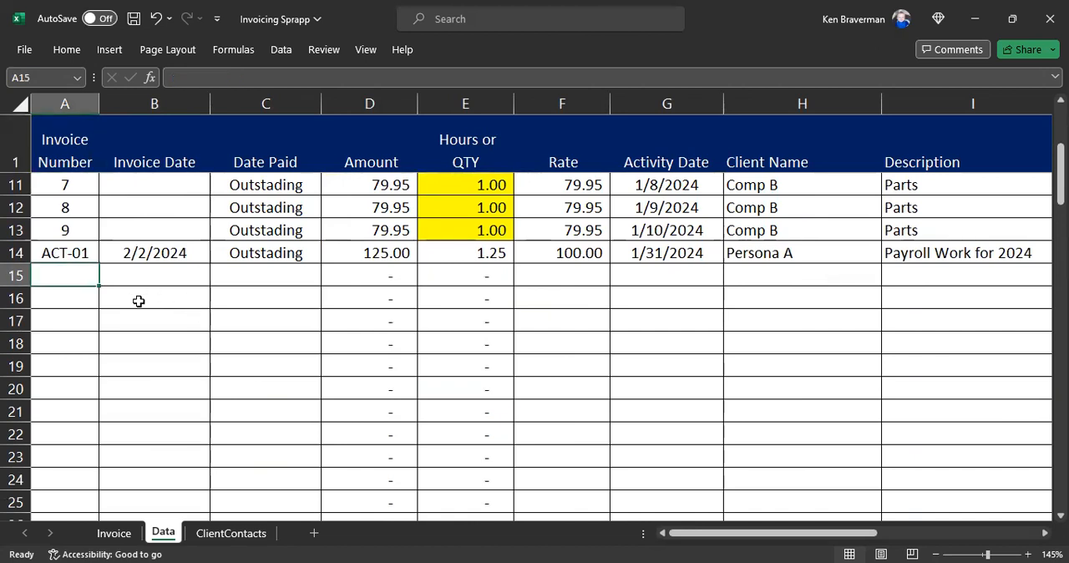
Step: Add a conditional formatting rule marking duplicate values in the Invoice Number column with Light Red Fill with Dark Red Text
left_click(59, 103)
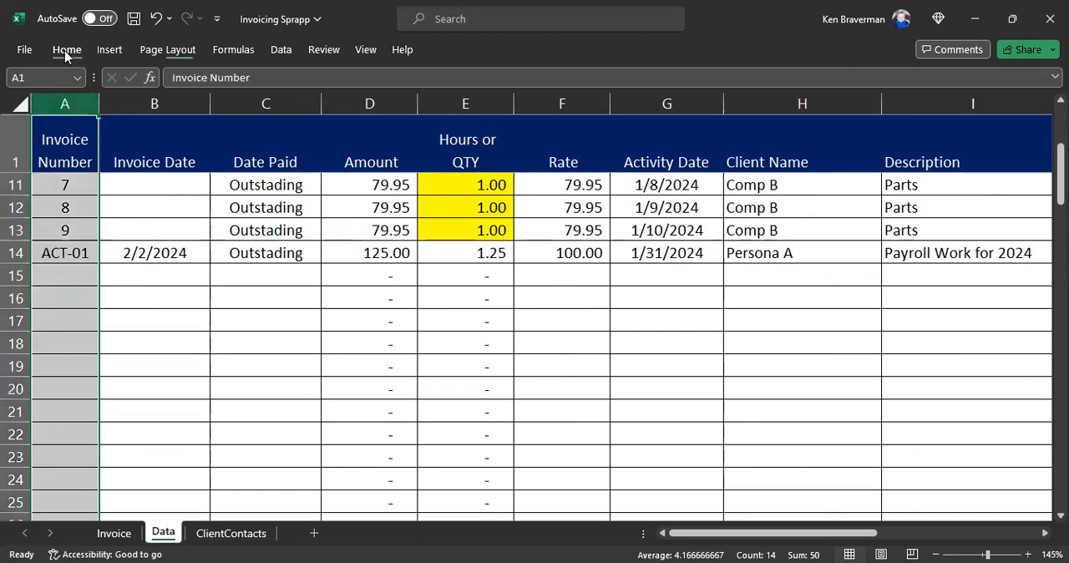
left_click(66, 52)
left_click(603, 117)
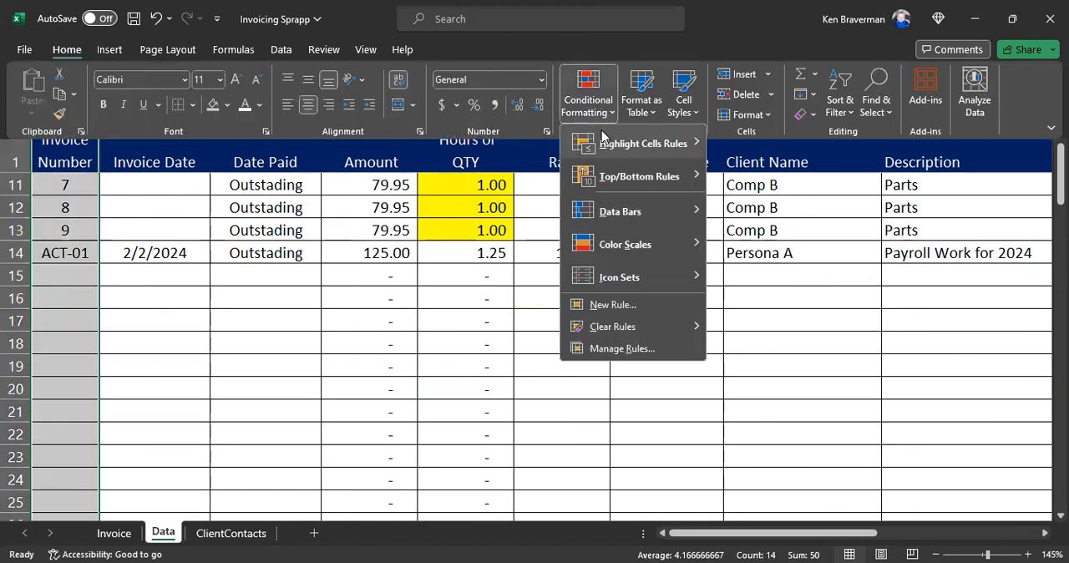
mouse_move(643, 143)
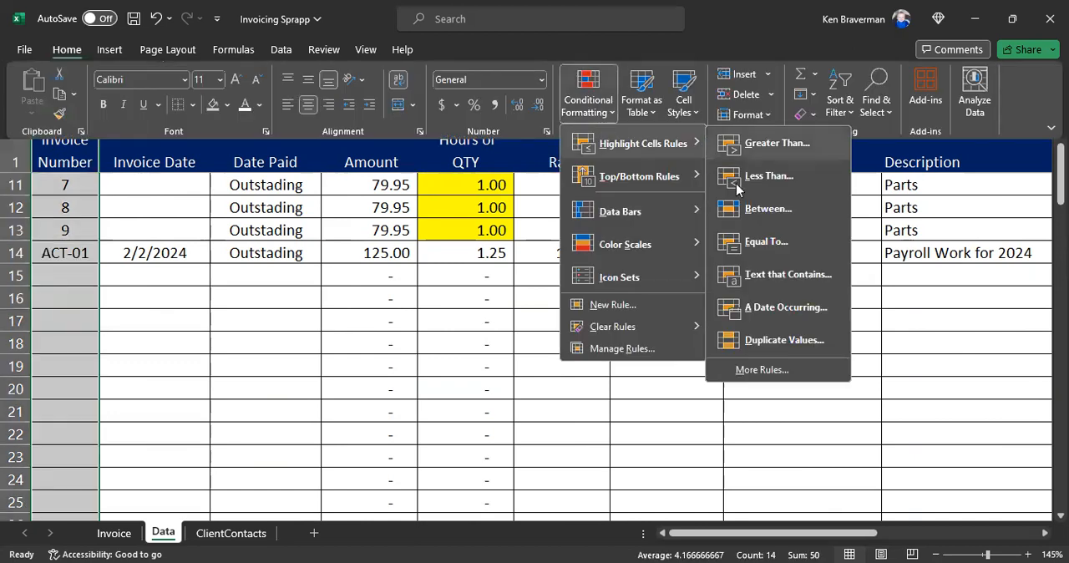
left_click(780, 347)
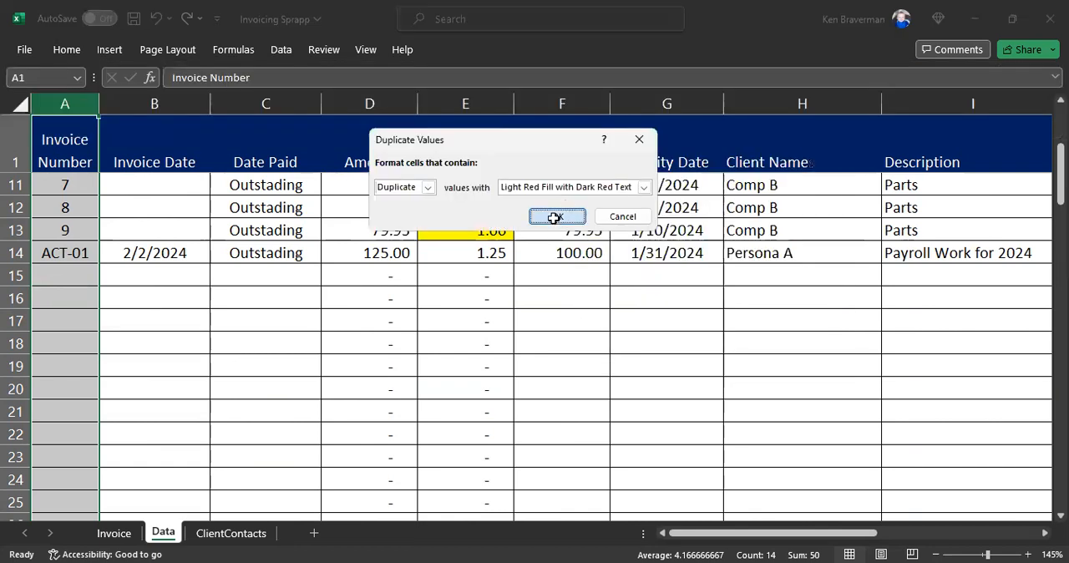
left_click(554, 217)
left_click(189, 360)
scroll(186, 332, "up", 3)
scroll(157, 320, "down", 3)
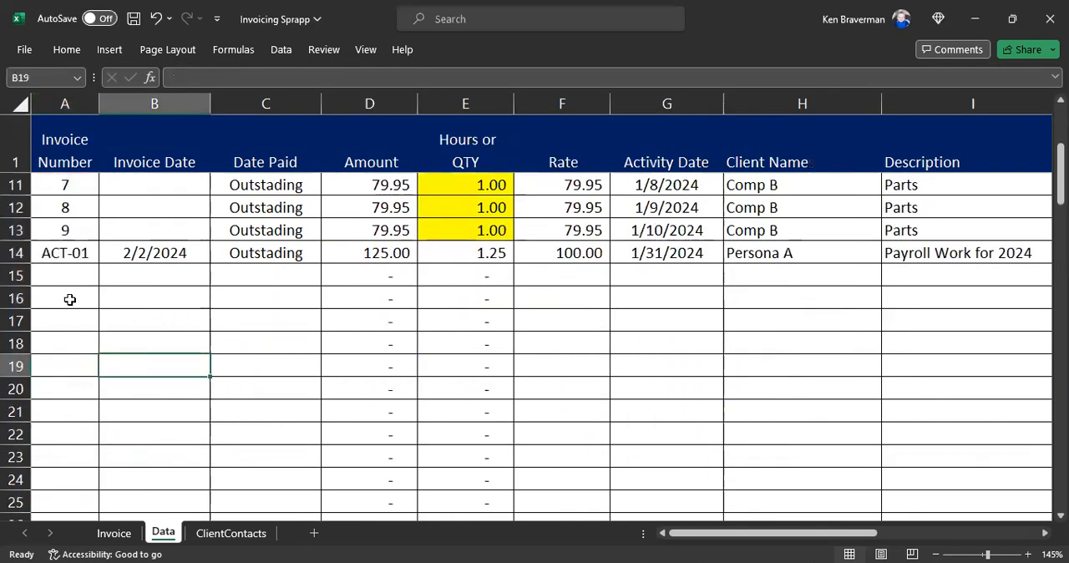
Step: Try 8 and 11 as invoice numbers in cell A15 of the Data sheet
left_click(64, 272)
type("8")
key("Delete")
type("11")
key("Return")
key("Up")
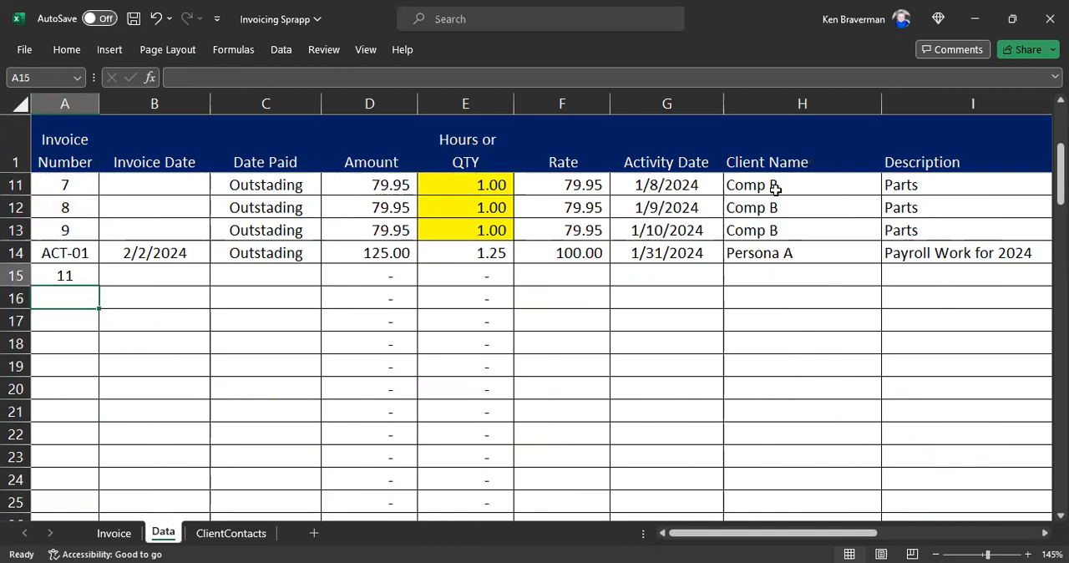
Step: Enter 1101 as the invoice number in cell A15 and move to that row's Invoice Date cell
type("1101")
key("Return")
key("Up")
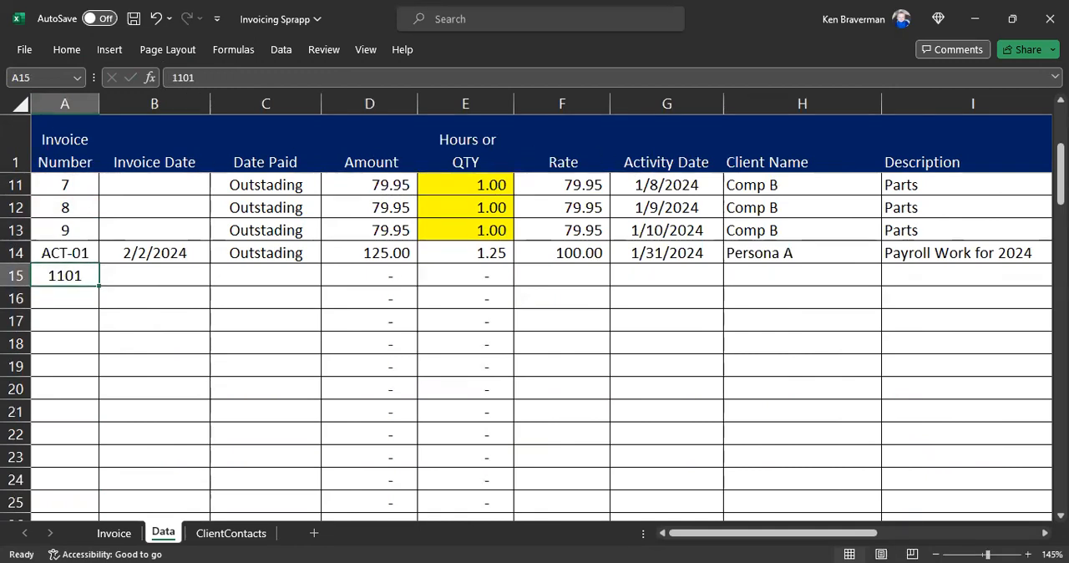
left_click(75, 299)
left_click(67, 273)
left_click(139, 281)
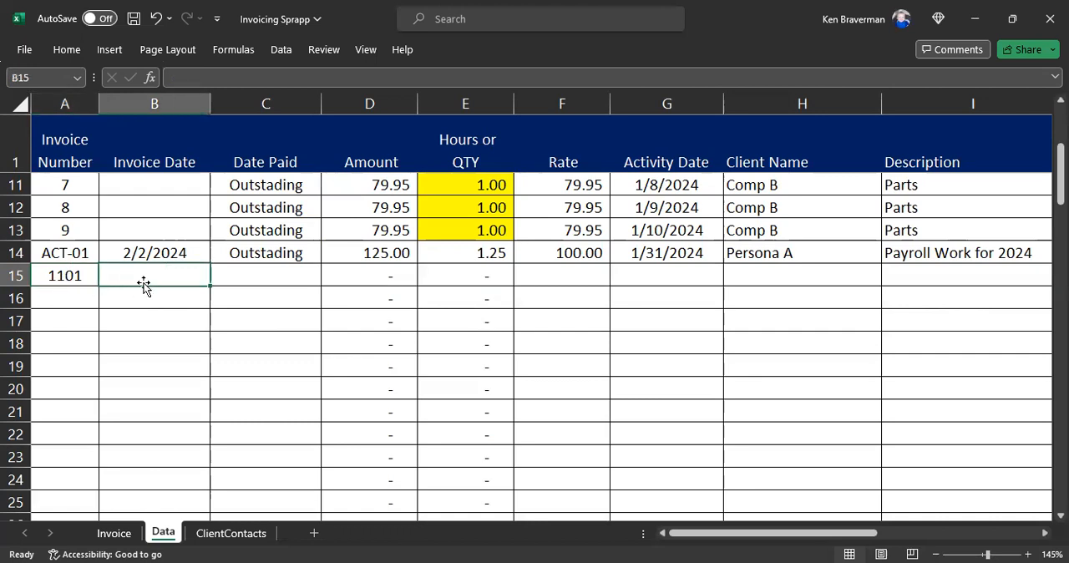
Step: Examine the highlighted duplicate invoice numbers 1 and 2 with their dates and amounts, returning to invoice 1101
scroll(134, 284, "up", 3)
left_click_drag(80, 238, 74, 269)
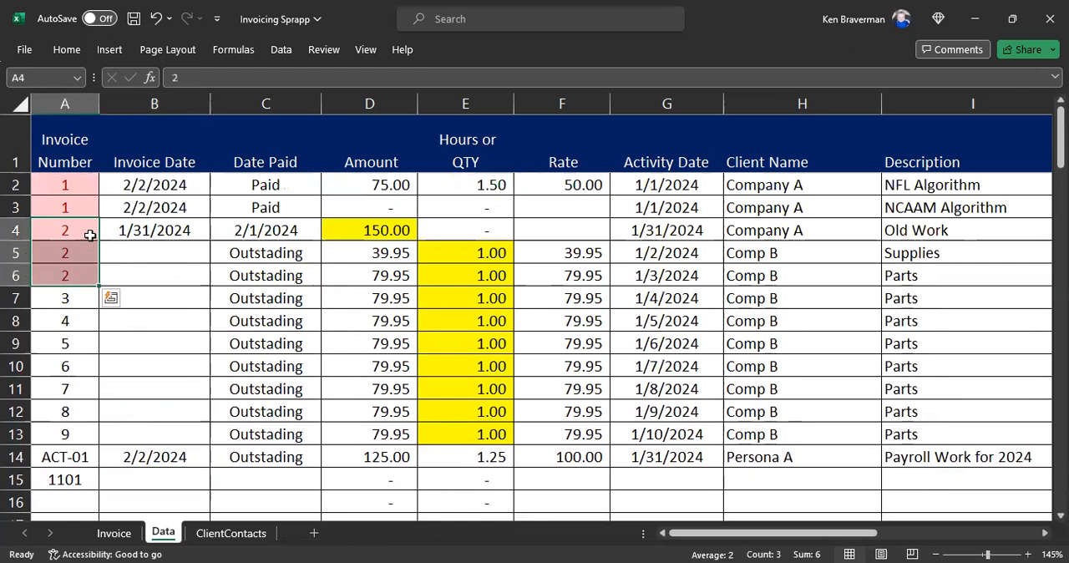
left_click_drag(76, 183, 75, 273)
left_click_drag(165, 234, 376, 275)
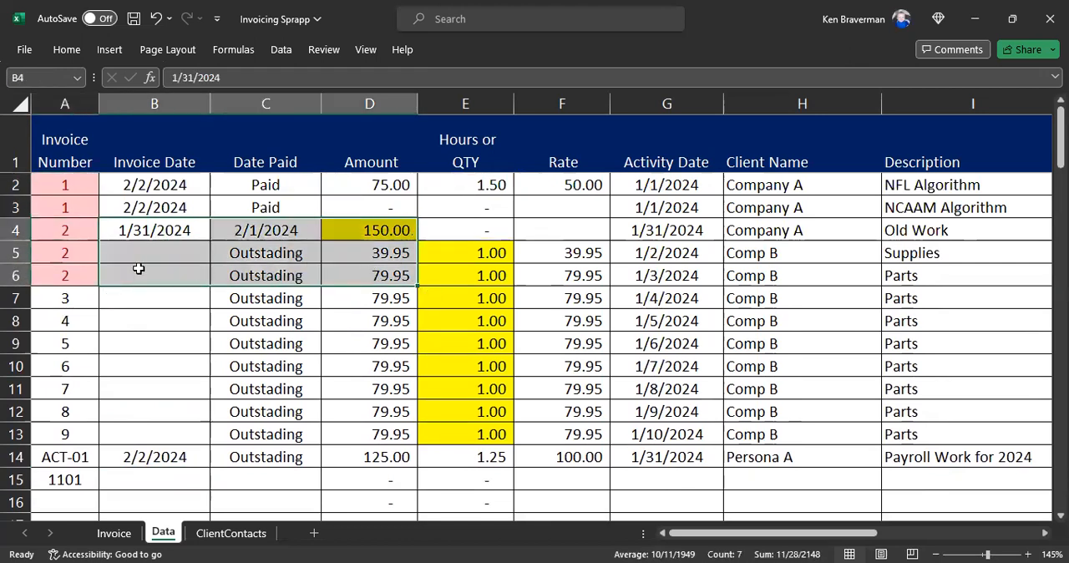
left_click(76, 253)
left_click_drag(74, 227, 69, 269)
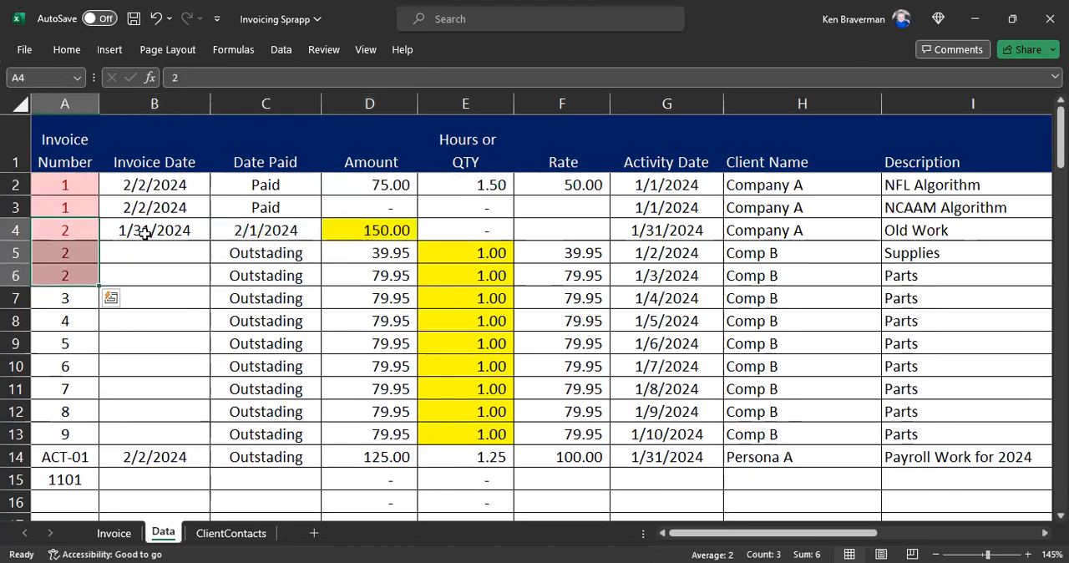
left_click(146, 234)
left_click(71, 271)
scroll(100, 290, "down", 3)
left_click(69, 277)
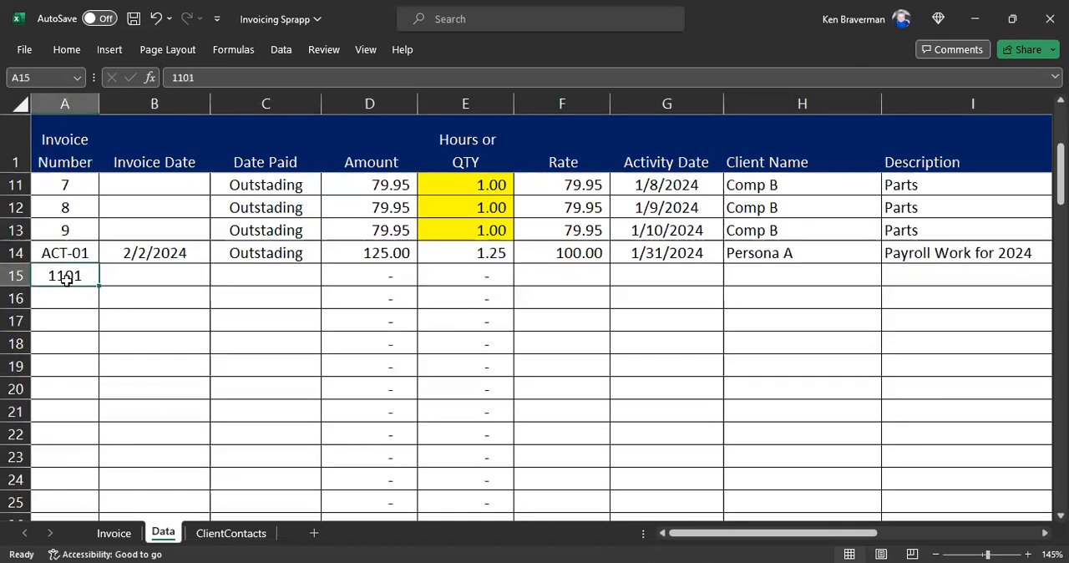
Step: Enter 2/2/2024 as the invoice date for invoice 1101 in cell B15
left_click(147, 282)
type("2/2/2024")
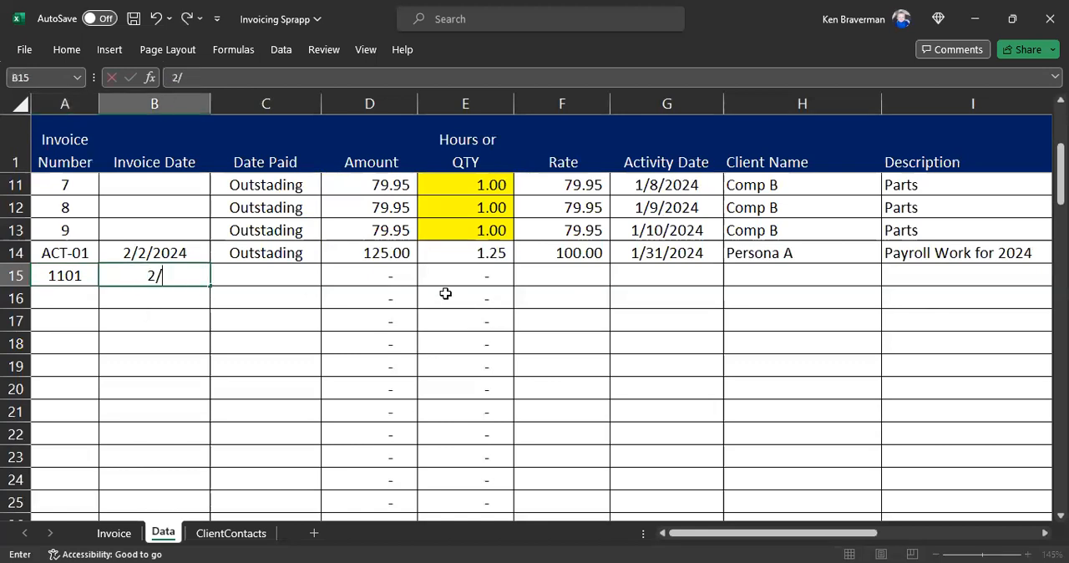
key("Return")
key("Up")
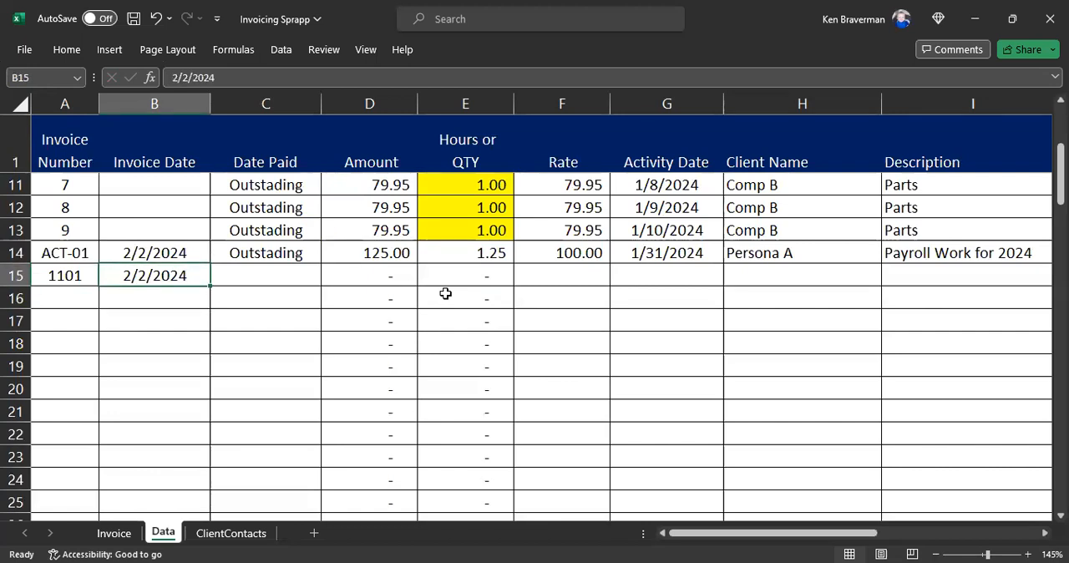
key("Down")
key("Up")
key("Down")
key("Up")
Step: Try 1/31 as the invoice date for invoice 1101 in cell B15
type("1/31")
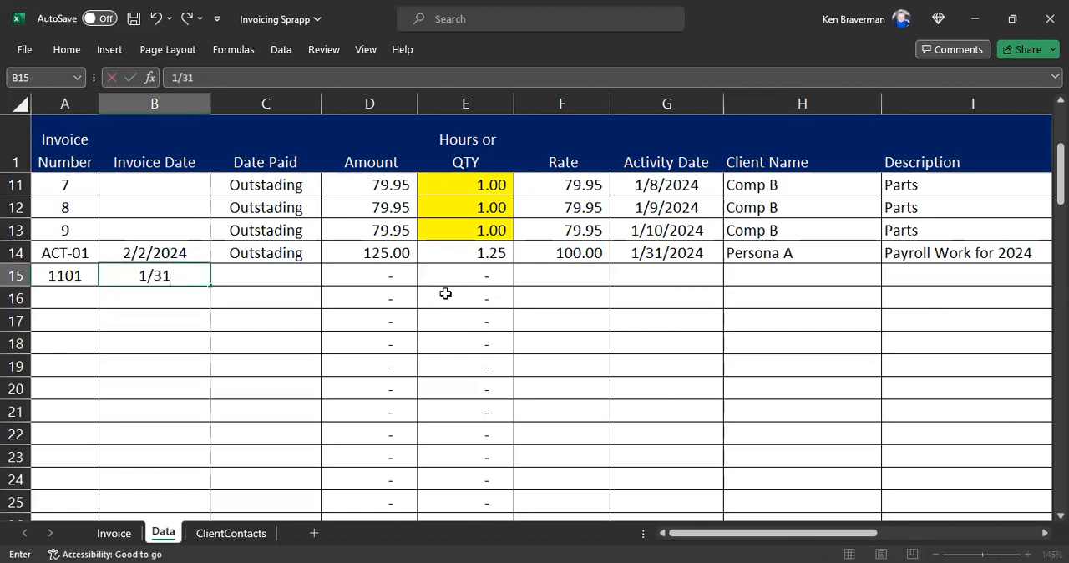
key("Return")
key("Up")
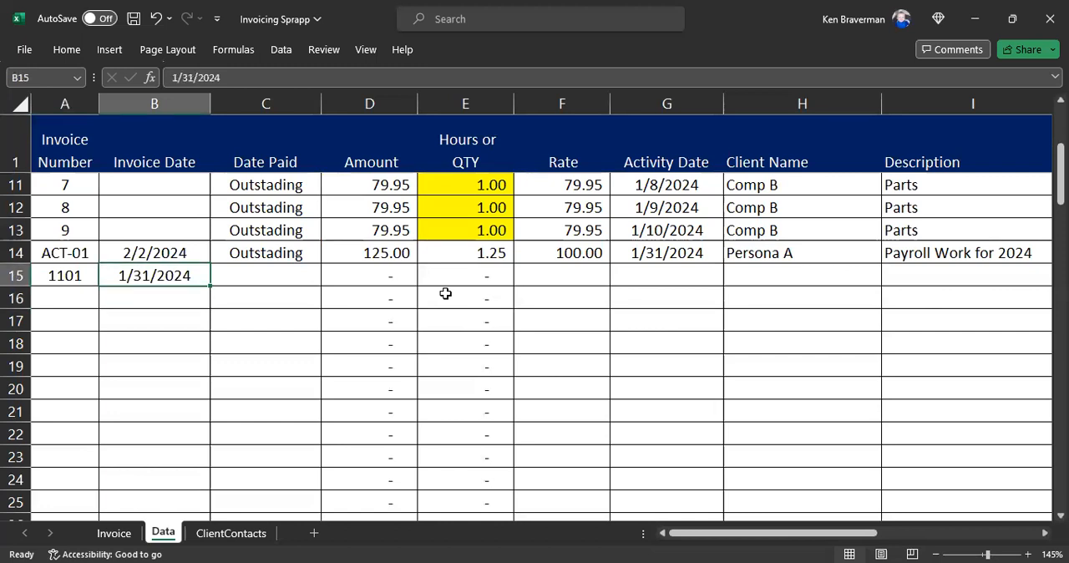
key("Right")
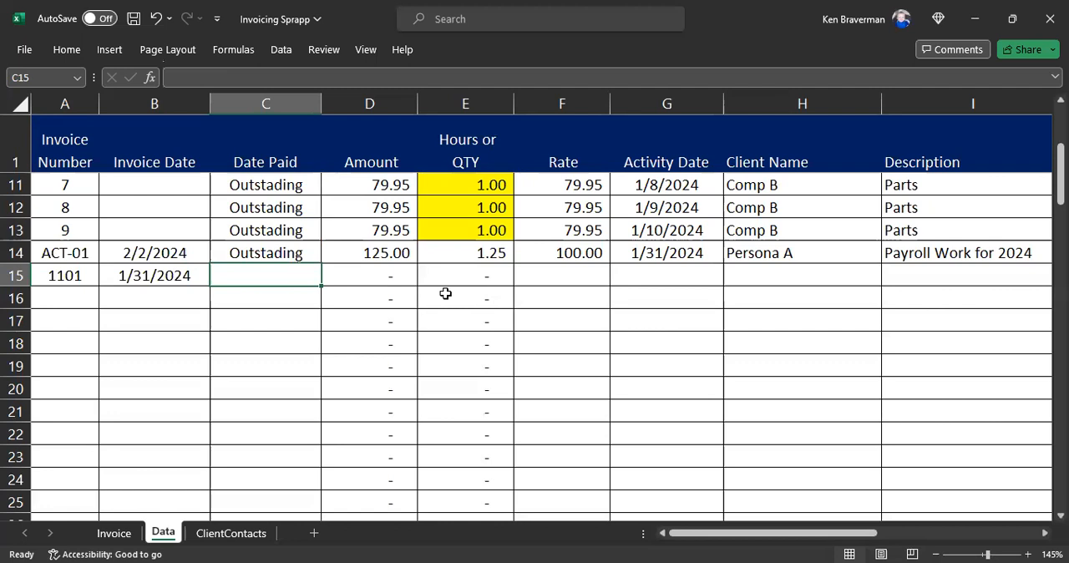
key("Left")
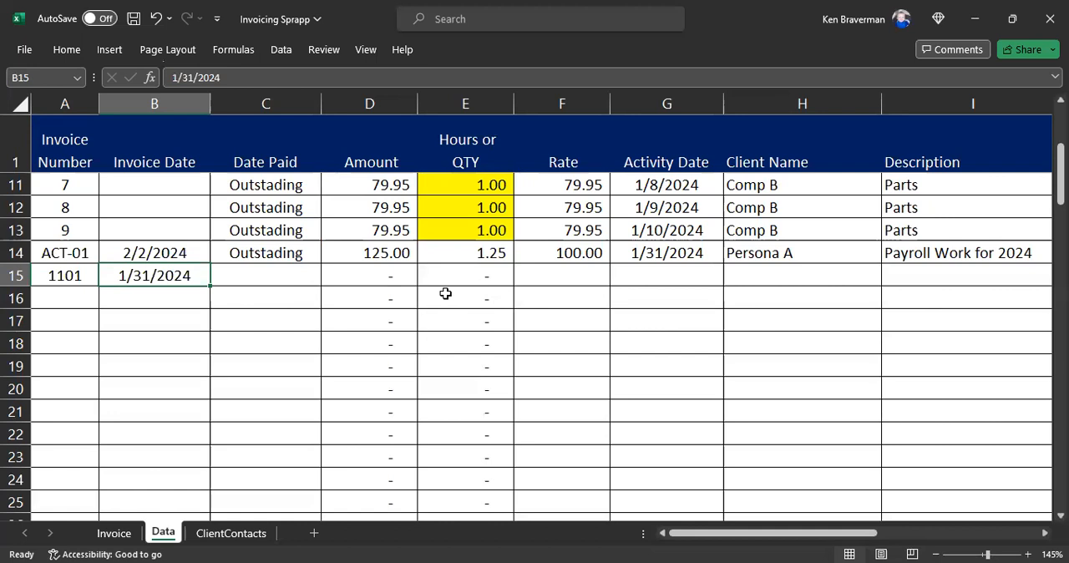
Step: Set the invoice date of invoice 1101 to 2/2 and move to that row's Date Paid cell
key("Right")
key("Left")
type("2/2")
key("Return")
key("Right")
key("Up")
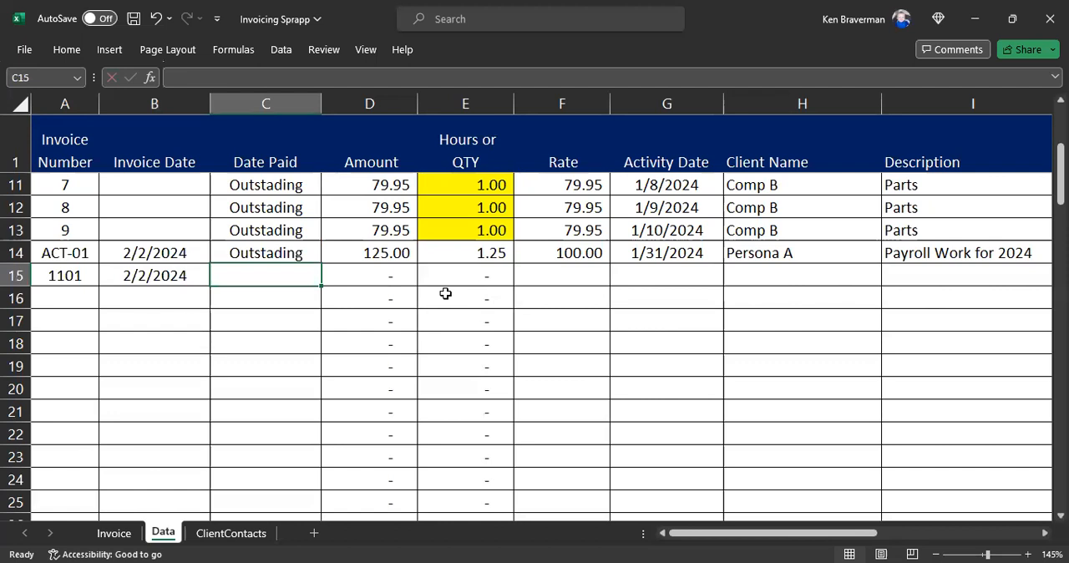
Step: Copy the "Outstading" status from the Date Paid cell of row 14 into cell C15
key("Up")
key("ctrl+c")
key("Down")
key("ctrl+v")
key("Escape")
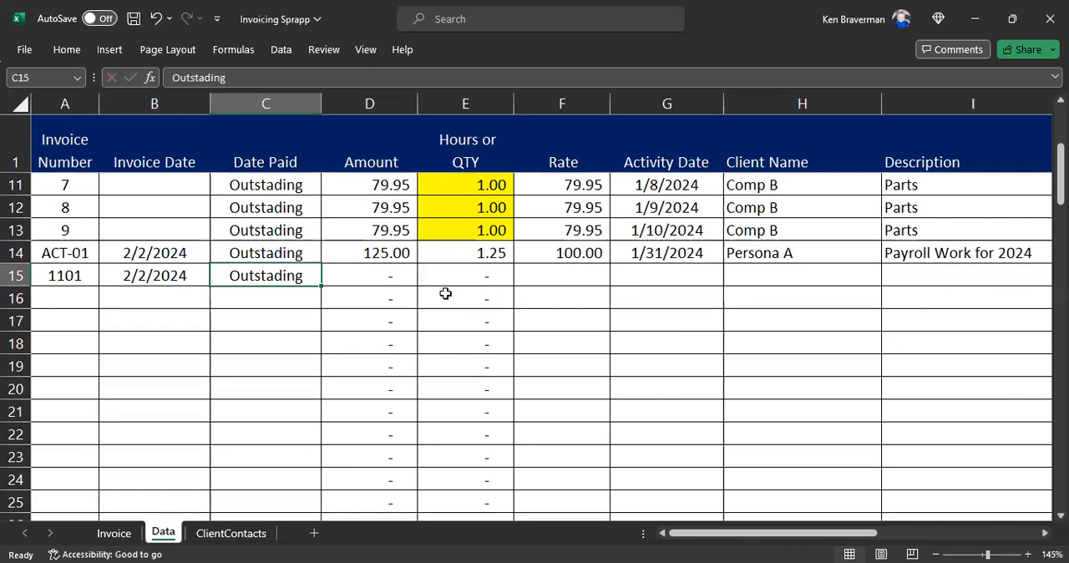
Step: Examine the remaining cells of row 15 from Amount through Additional Description
key("Right")
key("Right")
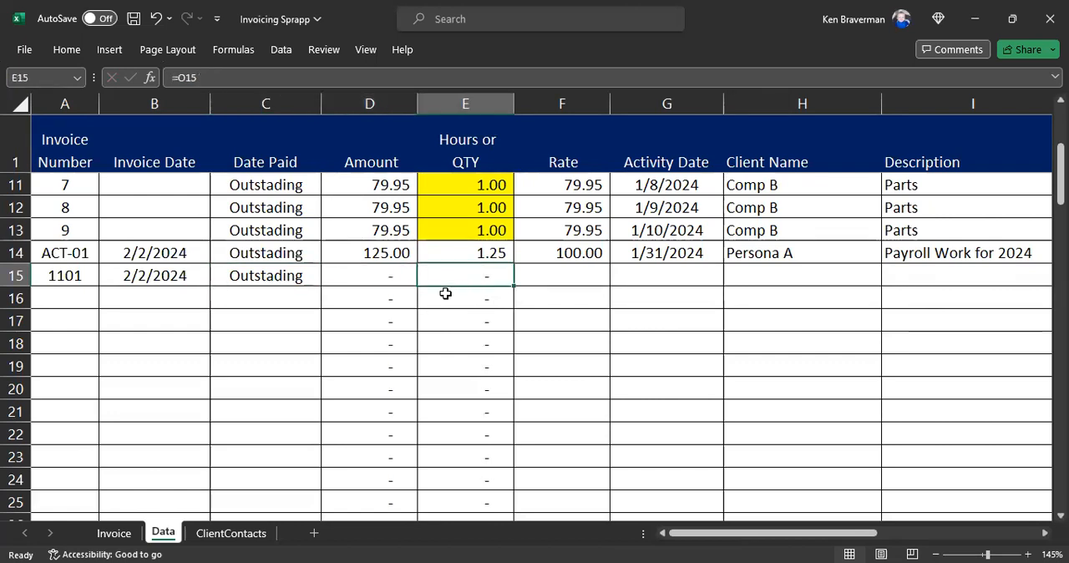
key("Right")
key("Right")
key("Right")
key("Left")
key("Left")
key("Left")
key("Left")
key("Right")
key("Right")
key("Right")
key("Right")
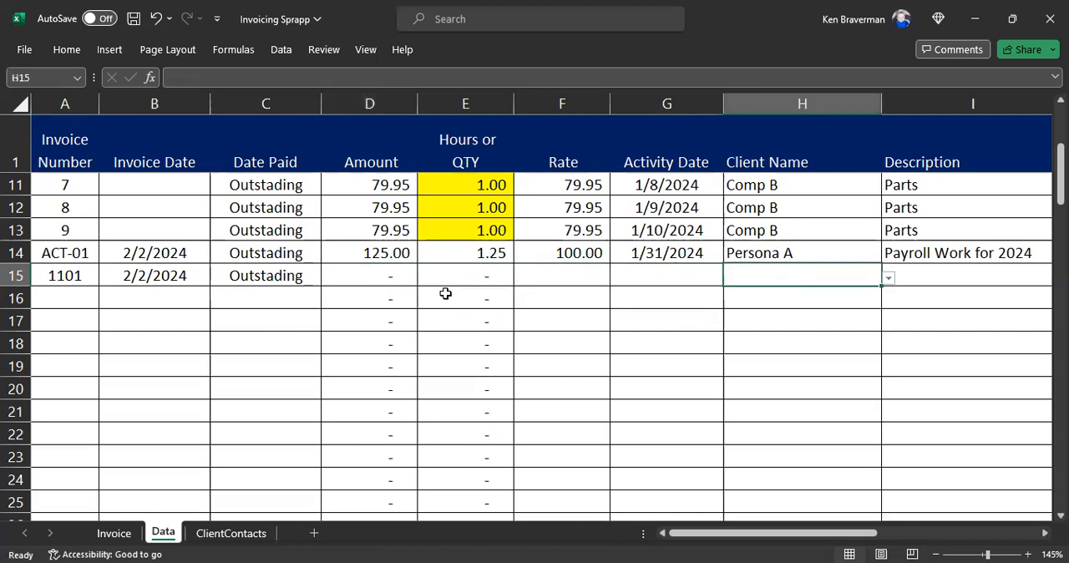
key("Right")
key("Right")
key("Left")
key("Left")
key("Left")
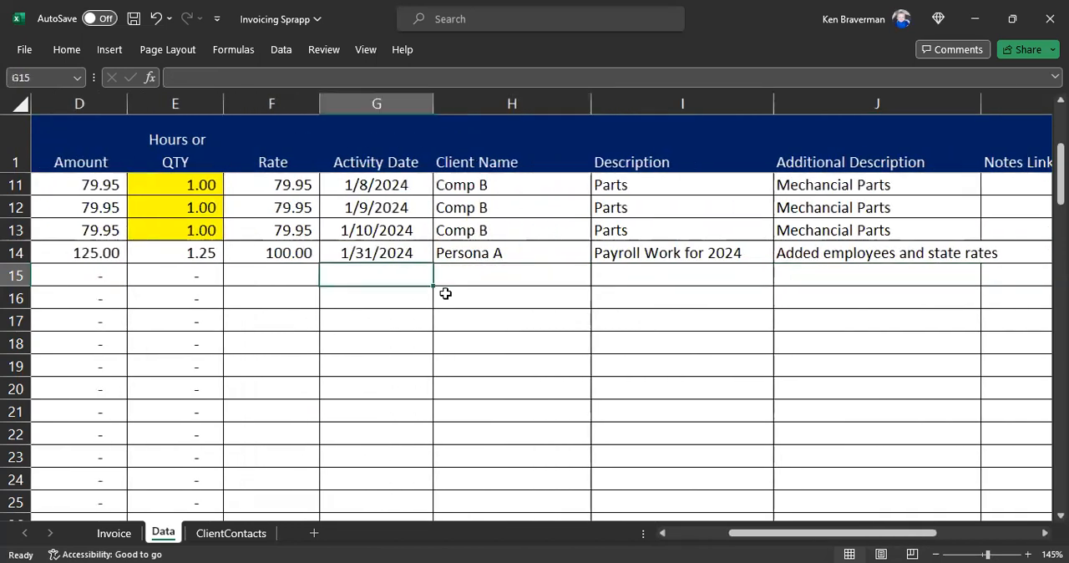
Step: Choose New Client 2 as the client name for invoice 1101 in cell H15
left_click(496, 279)
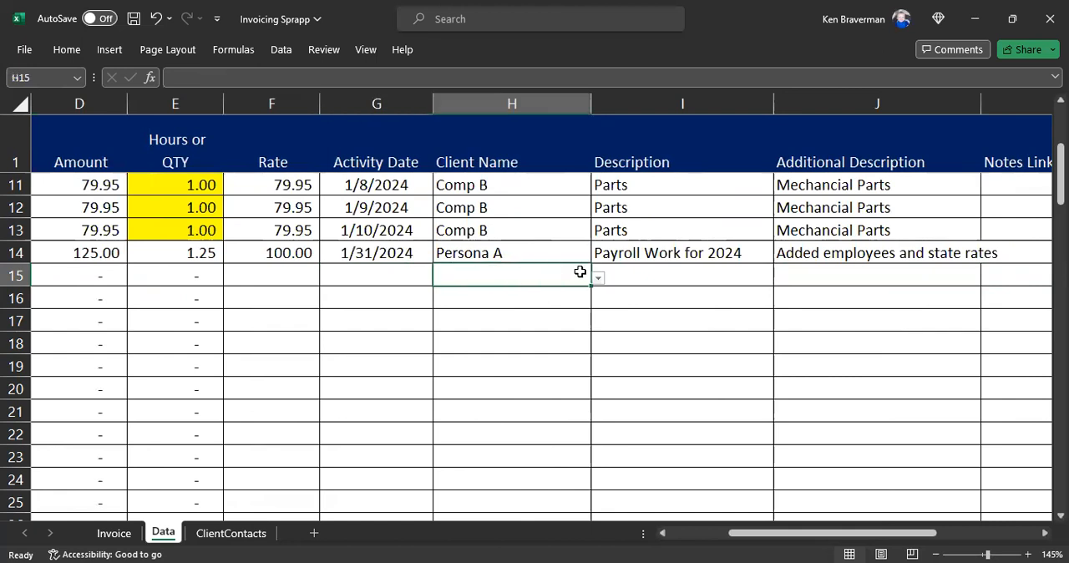
left_click(598, 278)
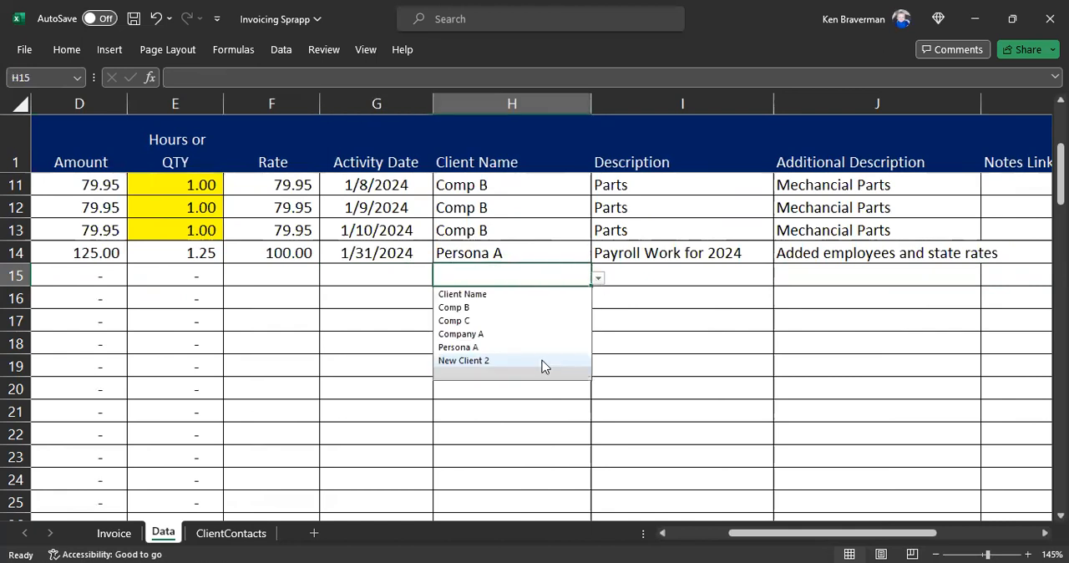
left_click(542, 365)
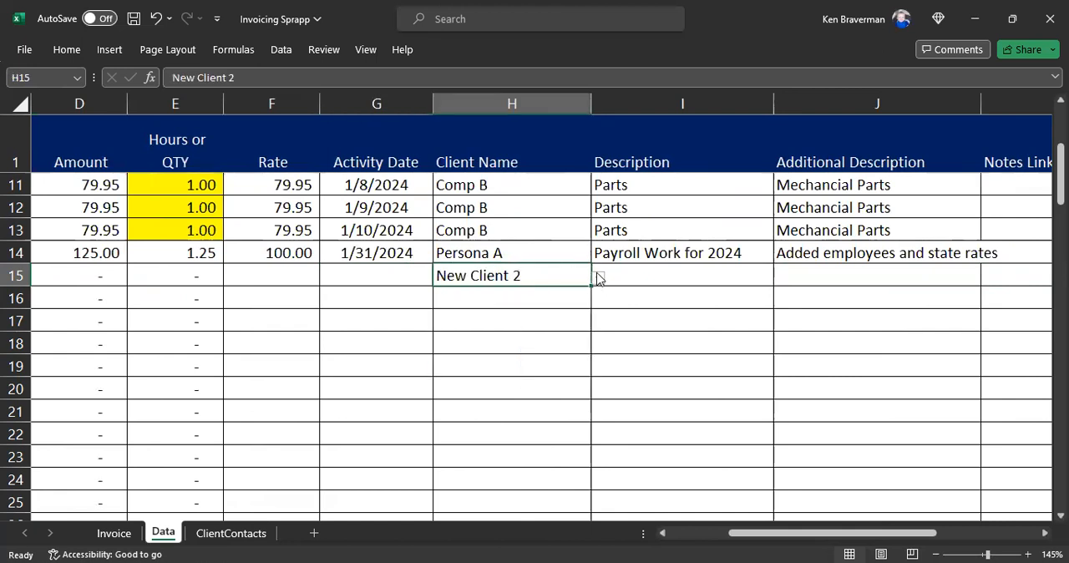
Step: Review the client names listed on the ClientContacts sheet and return to the Data sheet
left_click(230, 533)
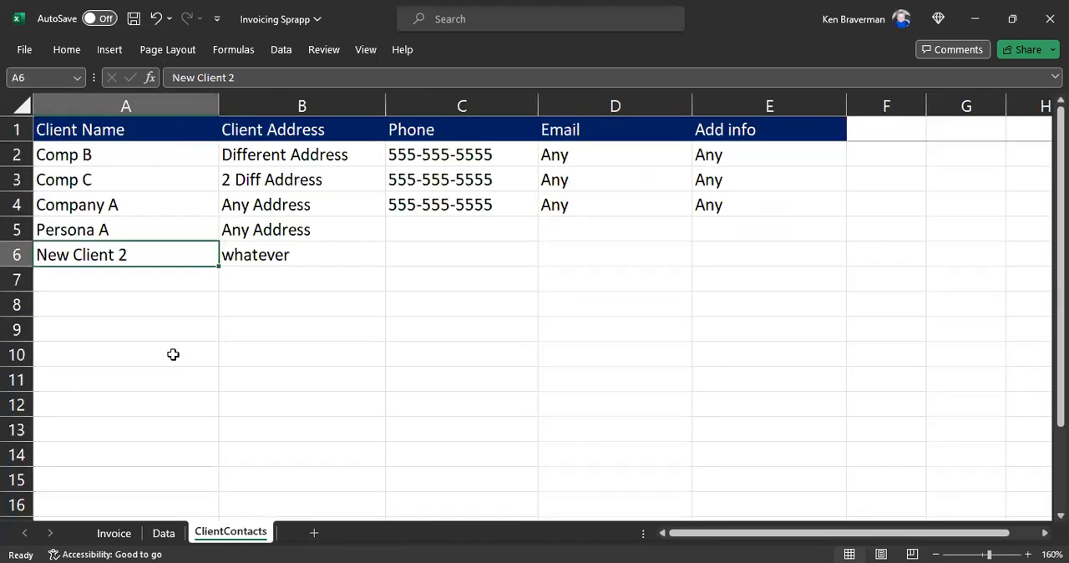
left_click_drag(102, 155, 86, 268)
left_click(80, 329)
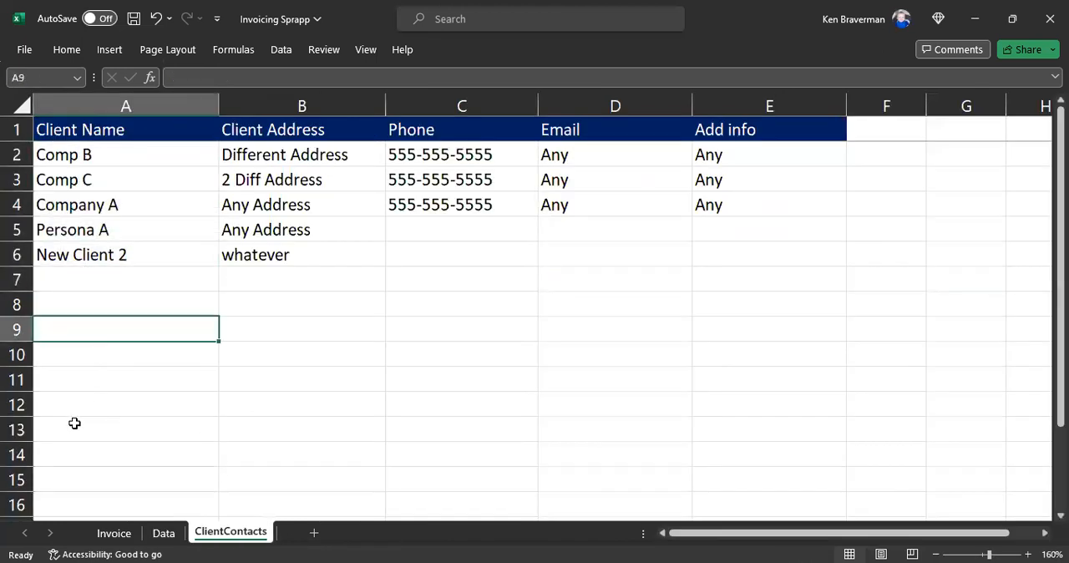
left_click(162, 533)
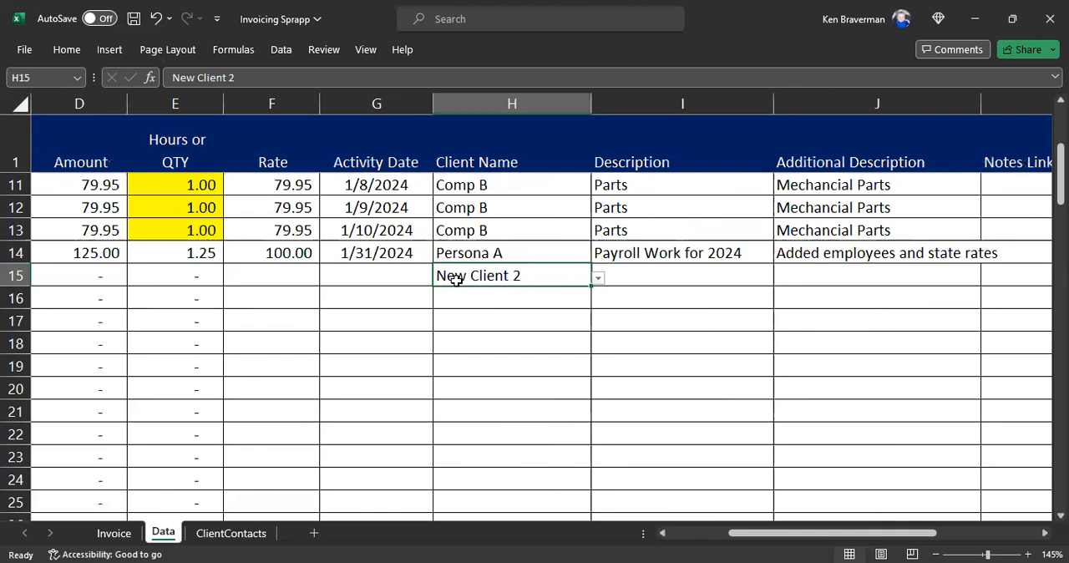
Step: Enter 1/31 as the activity date in cell G15
left_click(333, 274)
type("1/31")
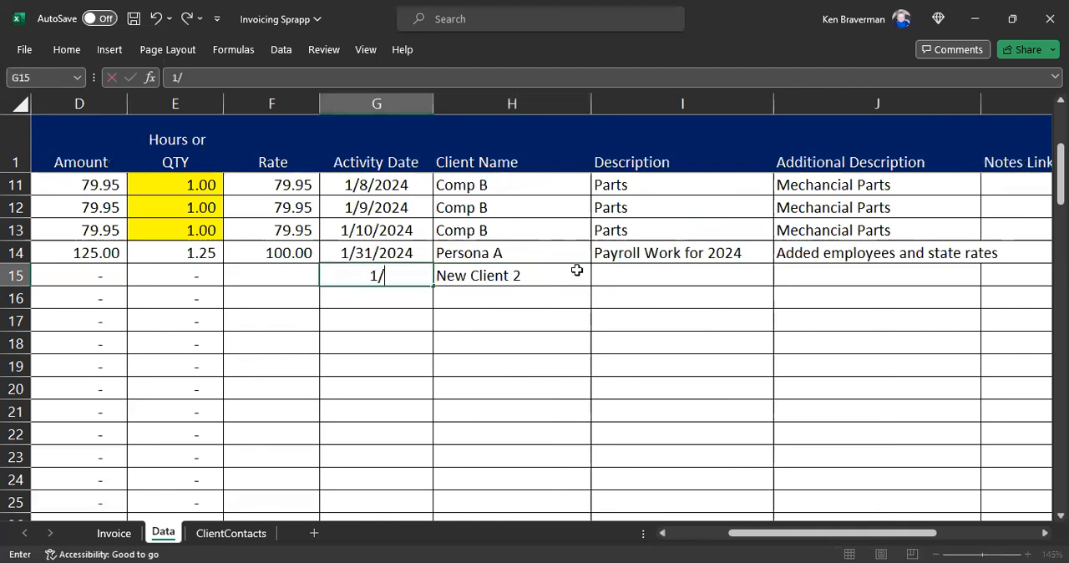
key("Return")
key("Up")
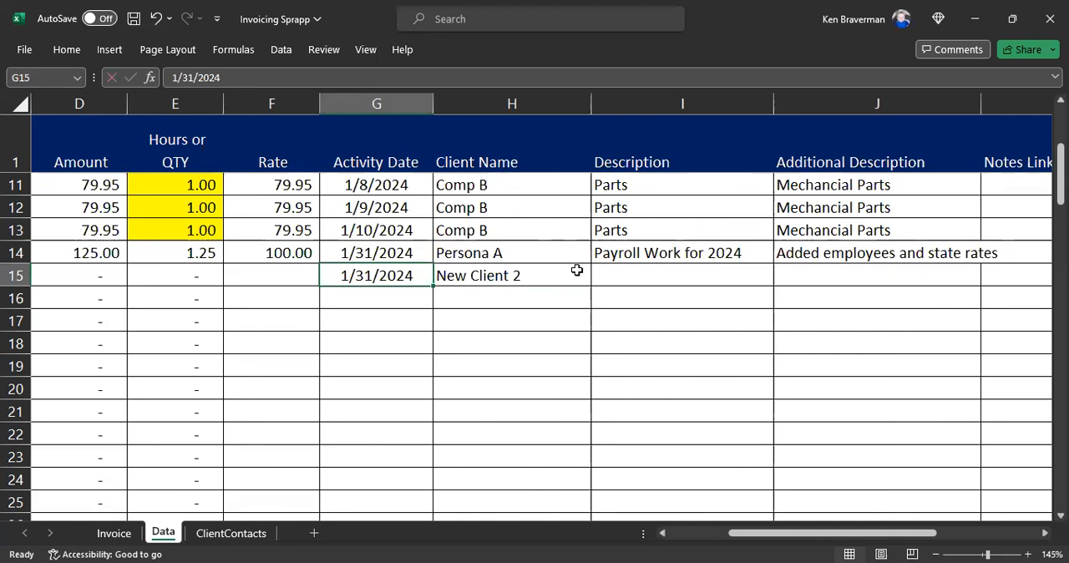
Step: Enter "Monthly Work" as the description and "More to come" as the additional description in row 15
key("Tab")
key("Tab")
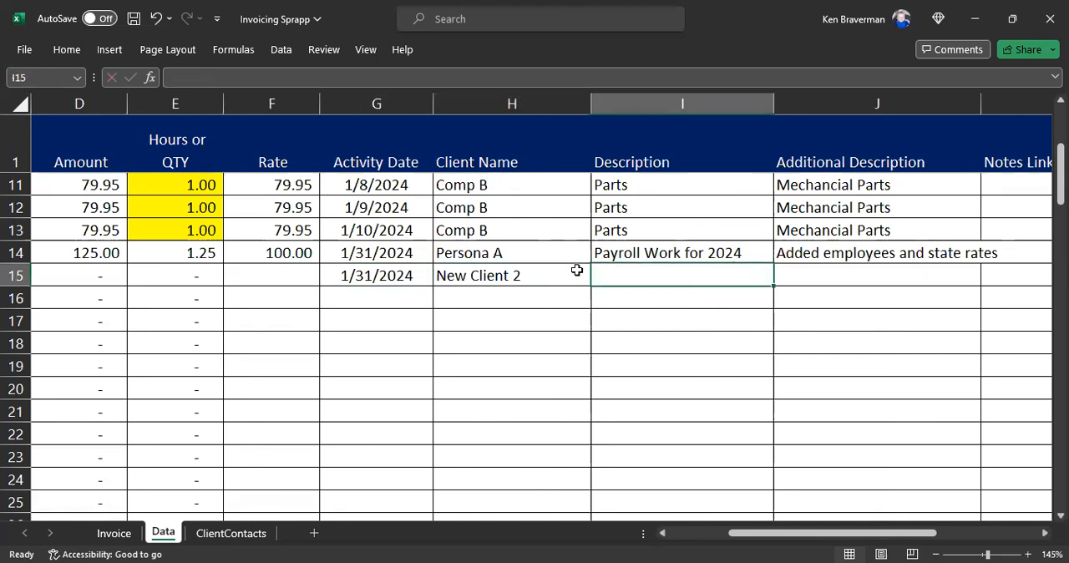
type("Monthly Work")
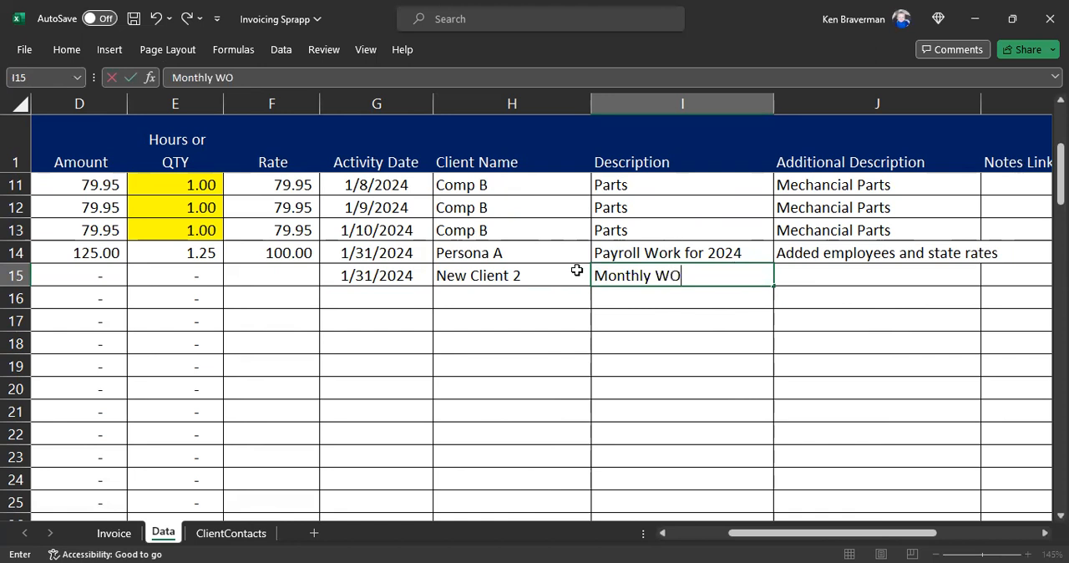
key("Tab")
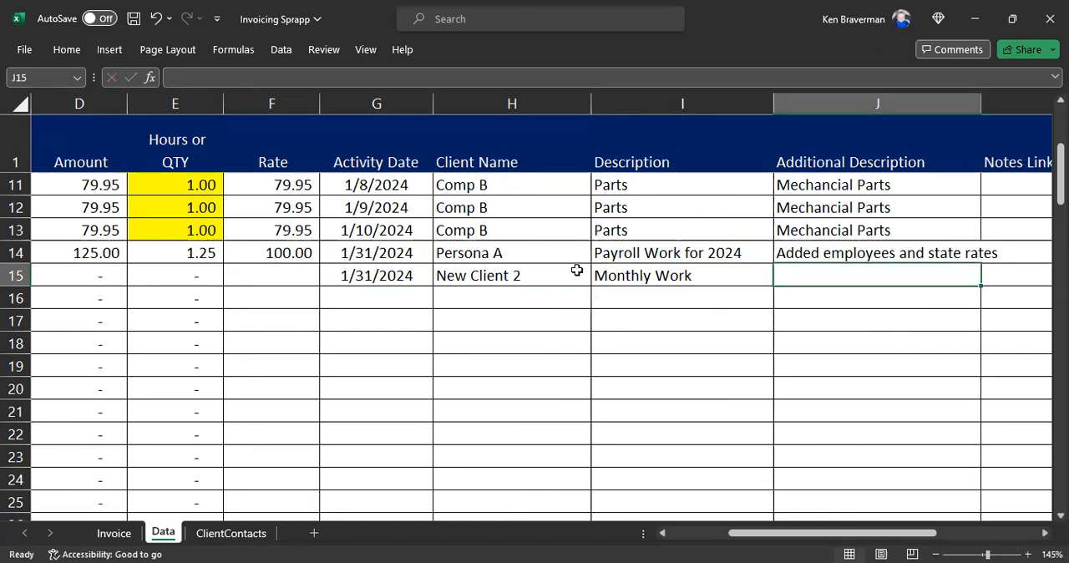
type("More to come")
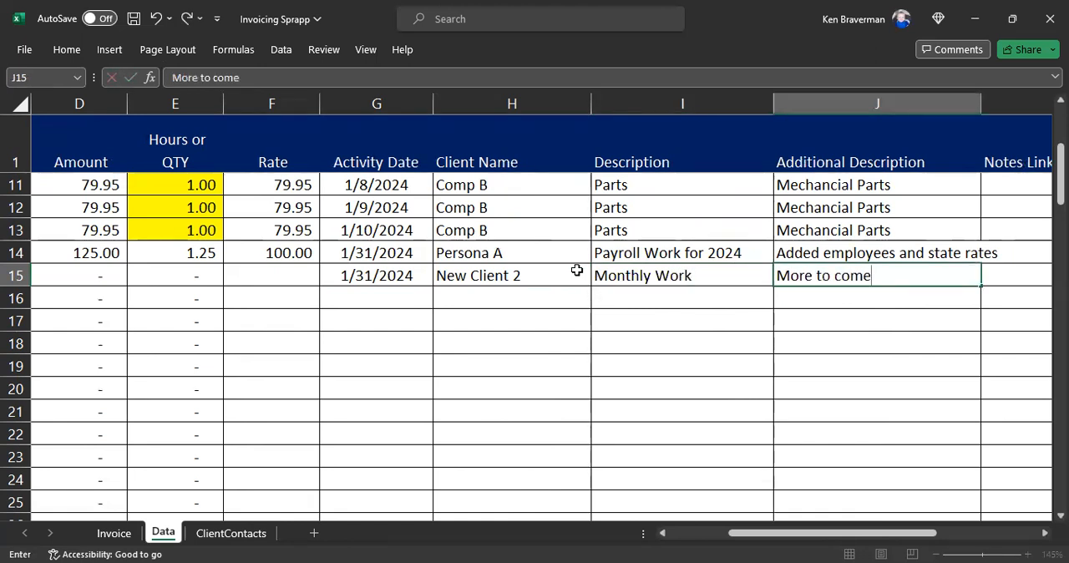
key("Left")
Step: Examine row 15's Notes Links, Time in, Time out, Break and Calculated Hours cells and return to its Amount cell
key("Right")
key("Left")
key("Right")
key("Right")
key("Right")
key("Right")
key("Right")
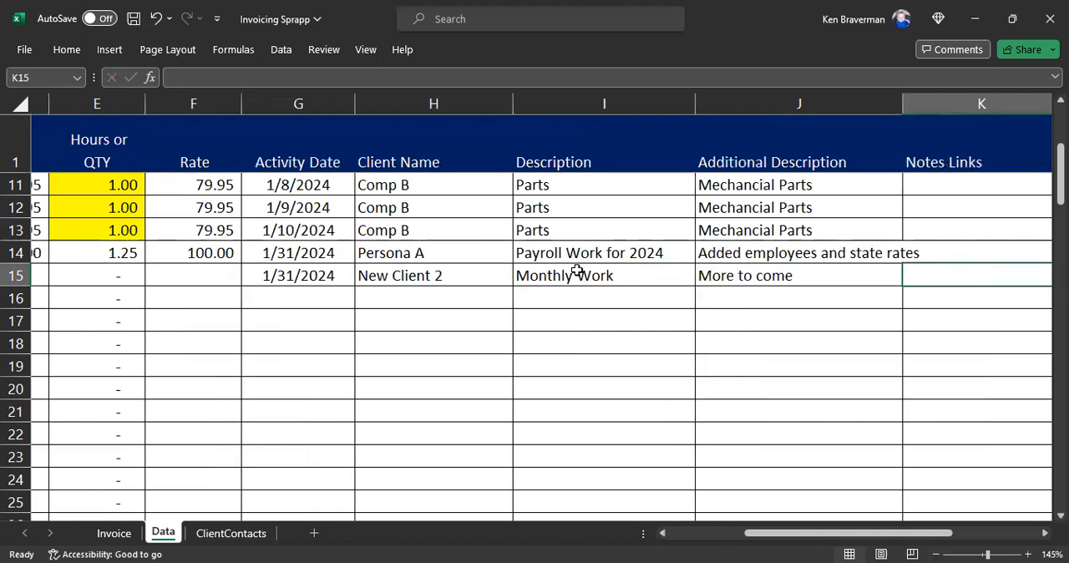
key("Right")
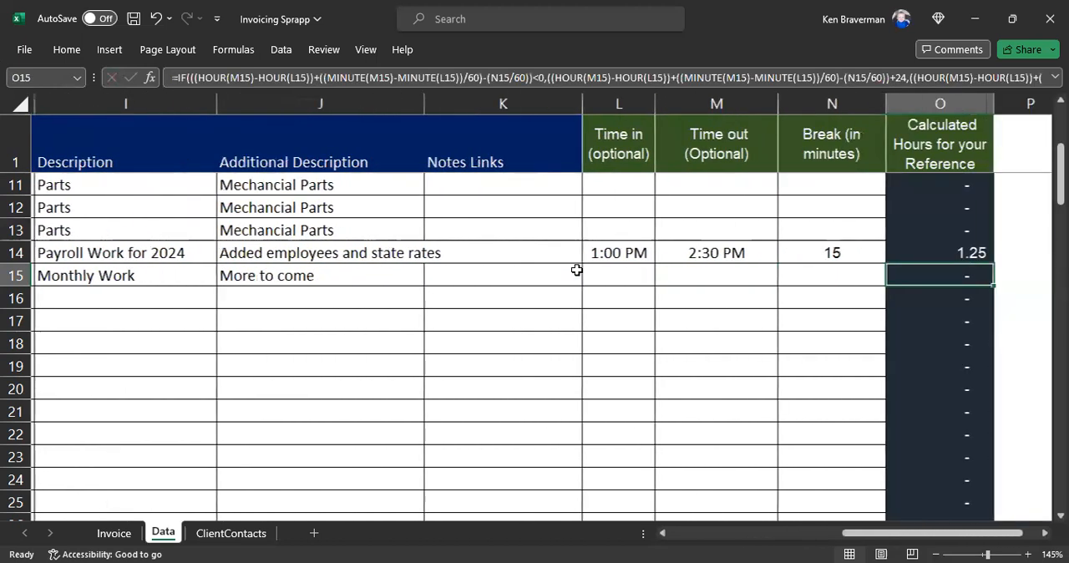
key("Left")
key("Left")
key("Left")
key("Right")
key("Right")
key("Right")
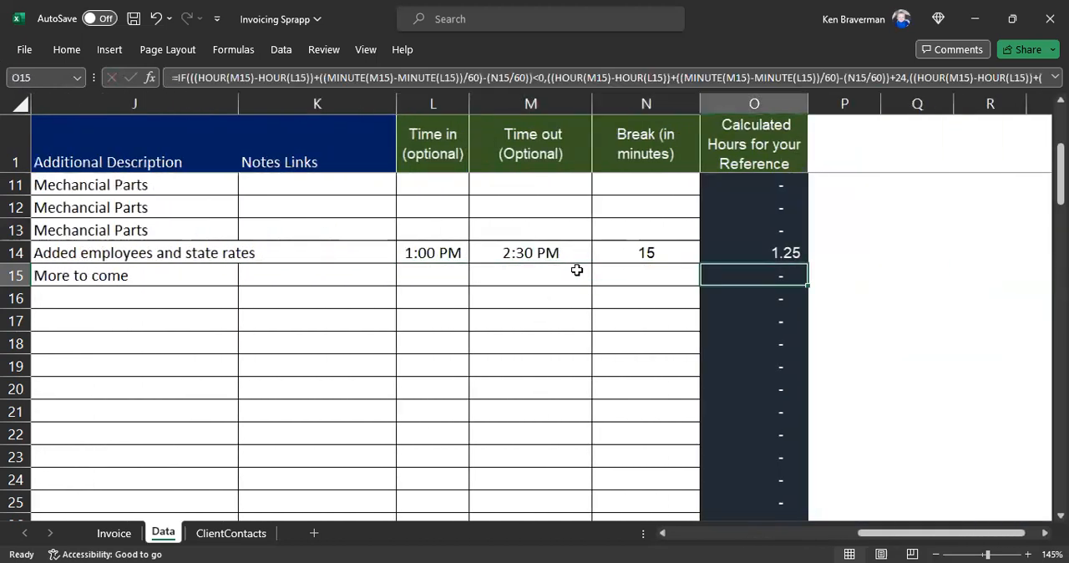
key("Left")
key("Left")
key("Left")
key("Left")
key("Left")
key("Left")
key("Left")
key("Left")
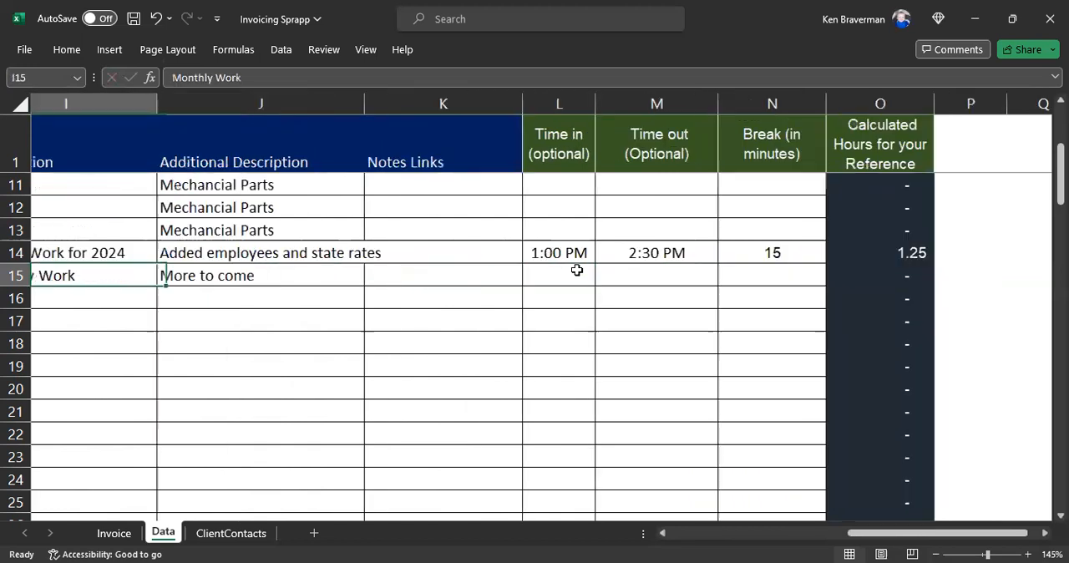
Step: Replace the Amount formula for invoice 1101 in cell D15 with a fixed amount of 5000
key("Left")
key("Left")
key("Left")
key("Left")
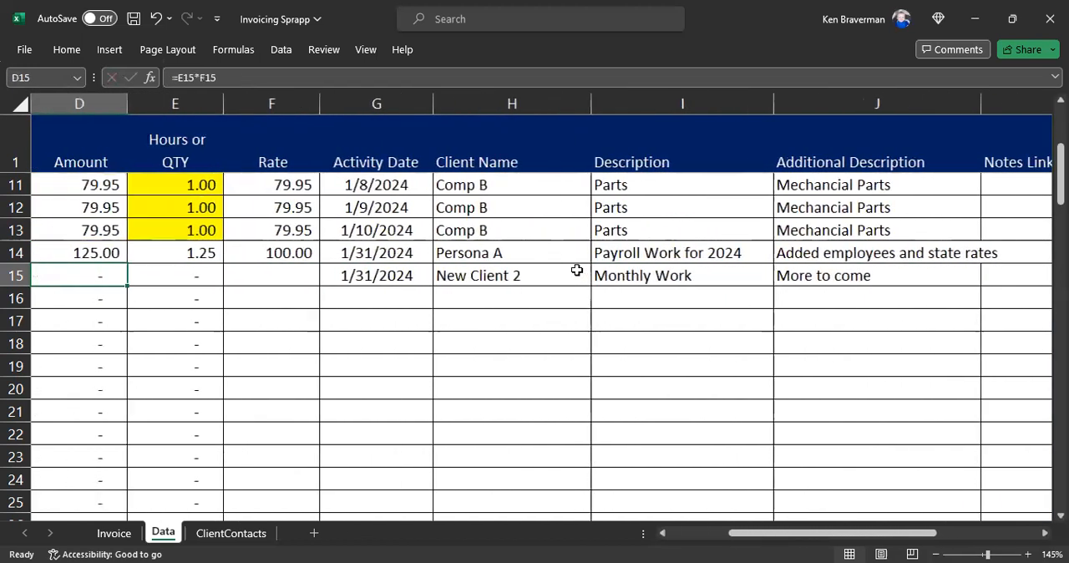
key("Left")
key("Left")
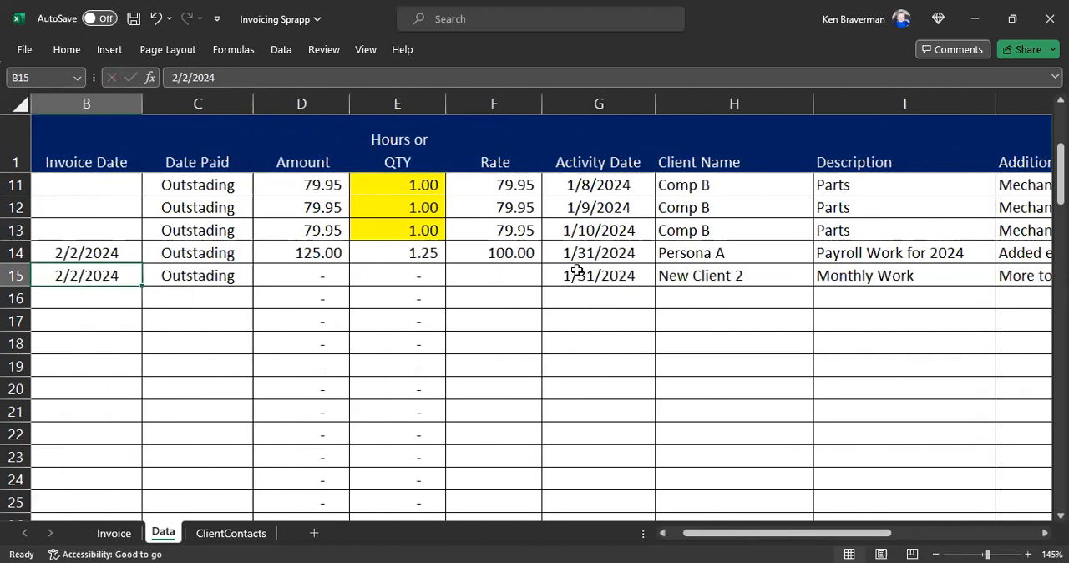
key("Right")
key("Right")
key("Right")
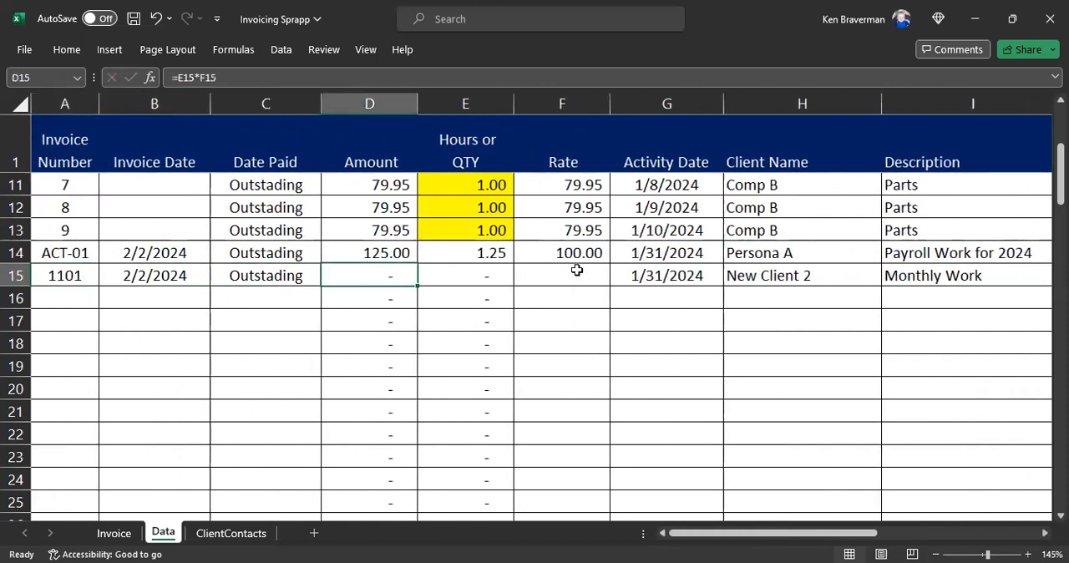
type("5000")
key("Return")
key("Up")
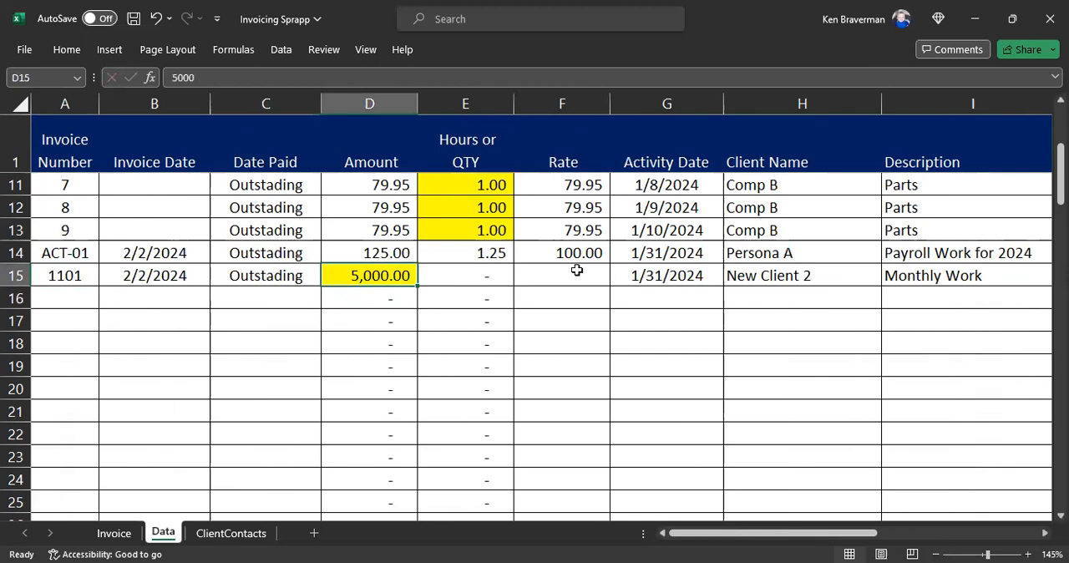
Step: Examine the highlighted fixed Amount in D15 against the highlighted Hours or QTY cells and the neighbouring unhighlighted rows in Data
left_click_drag(473, 277, 516, 274)
left_click(578, 318)
left_click(359, 276)
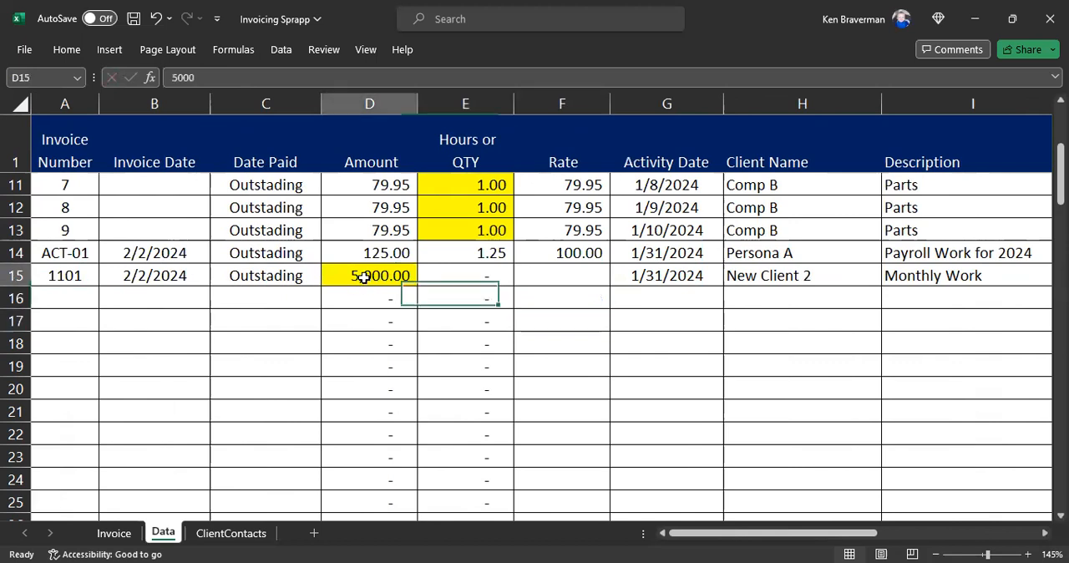
scroll(382, 270, "up", 1)
left_click(458, 239)
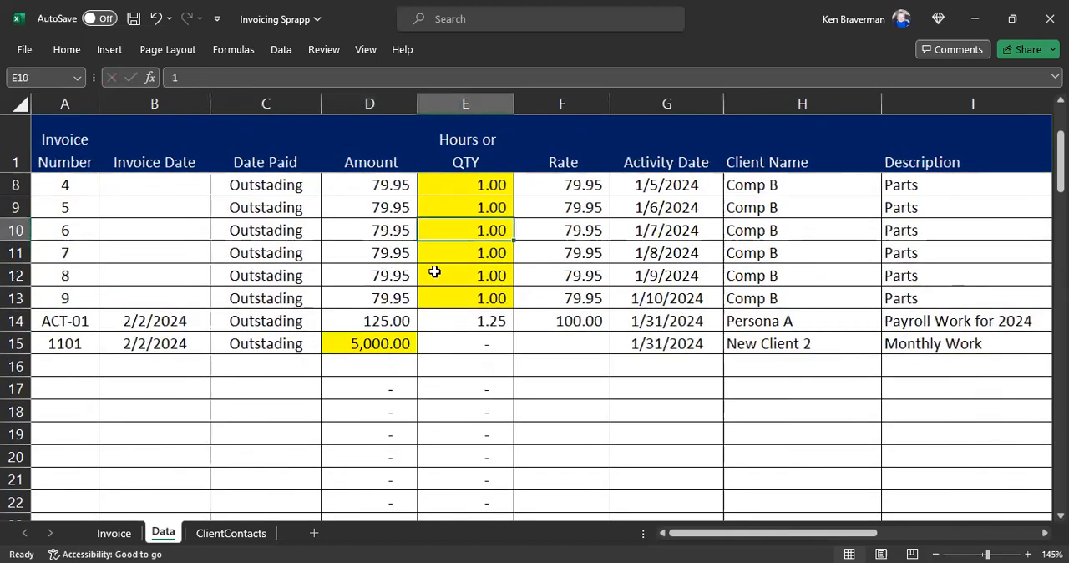
left_click(389, 343)
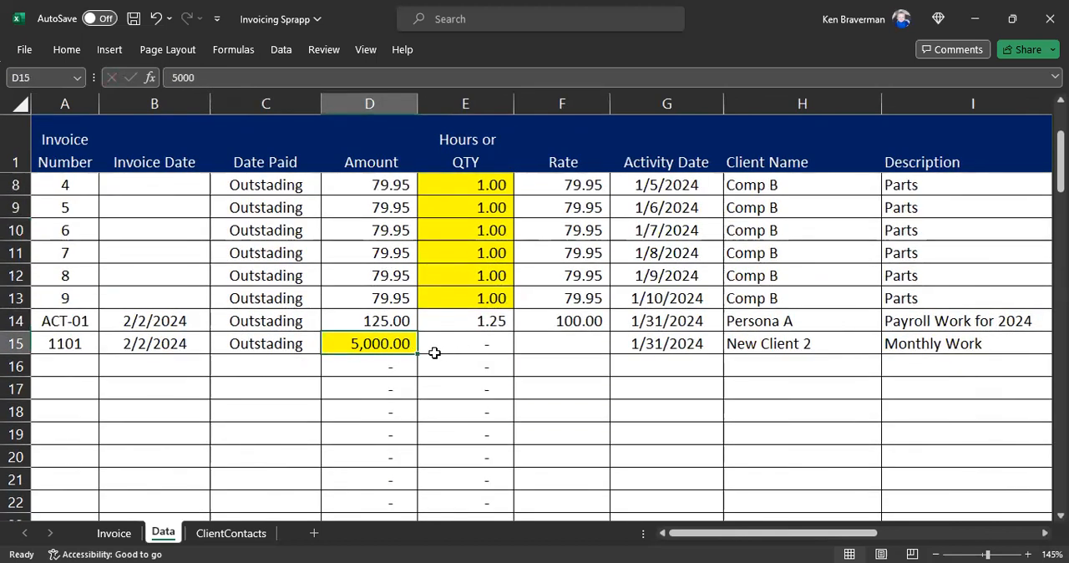
left_click(401, 405)
left_click(440, 389)
left_click(400, 345)
scroll(393, 284, "down", 1, "ctrl")
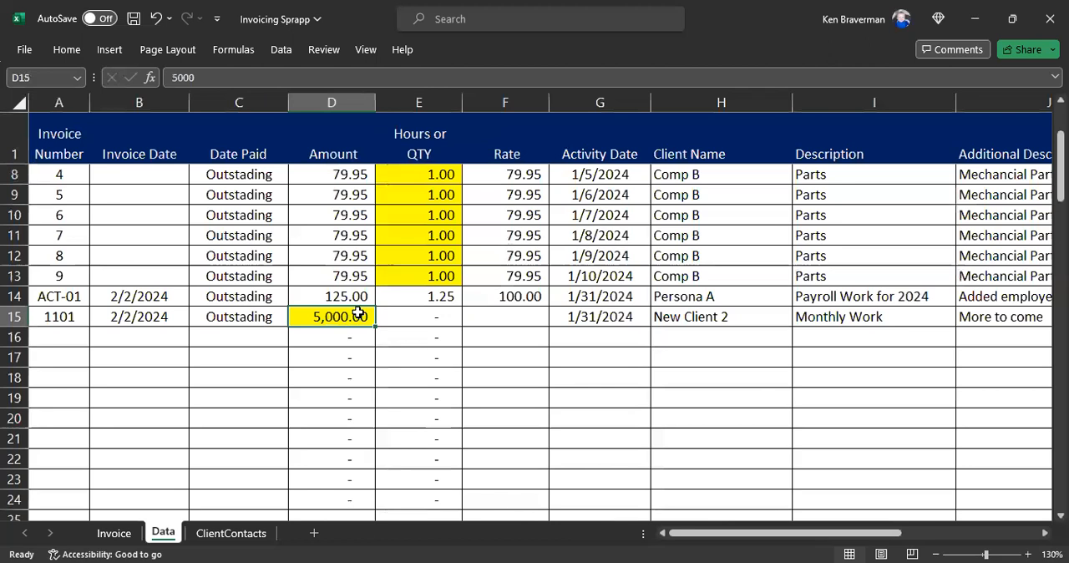
left_click(74, 316)
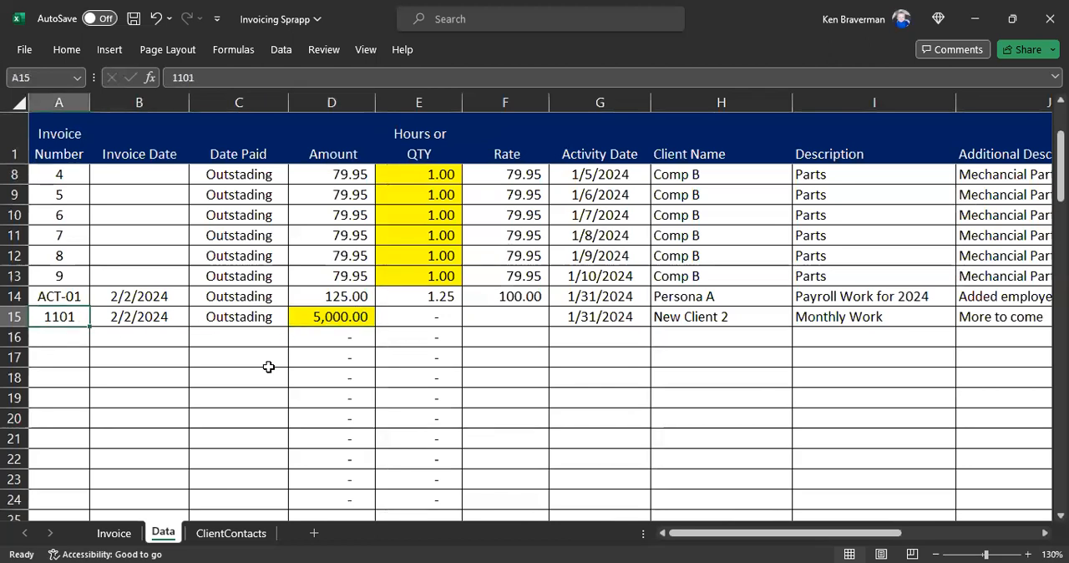
Step: Open the Invoice sheet and nudge the company name and address text box slightly to the left
left_click(114, 534)
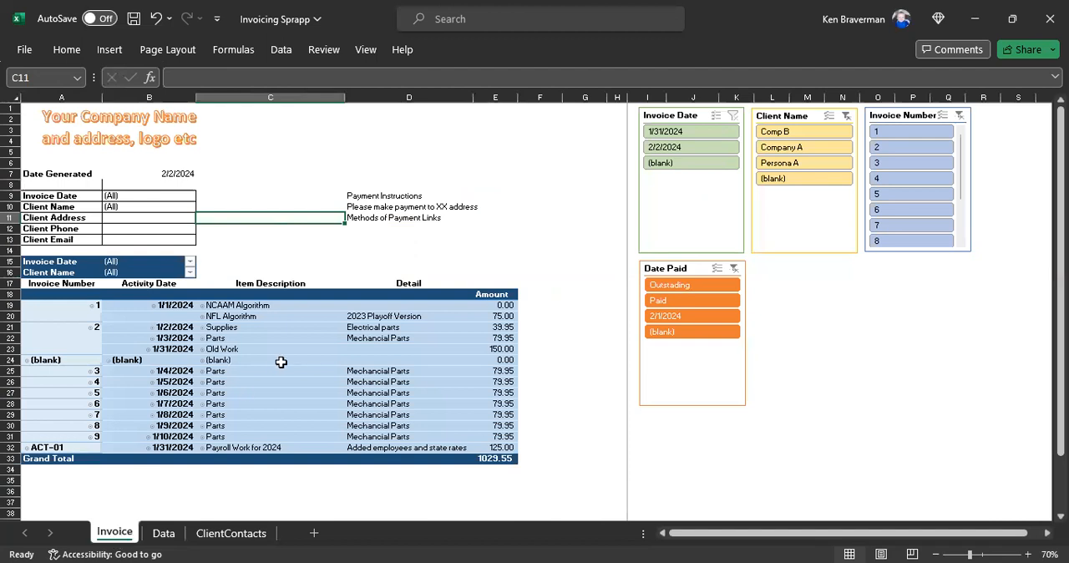
left_click(110, 137)
scroll(174, 322, "up", 1, "ctrl")
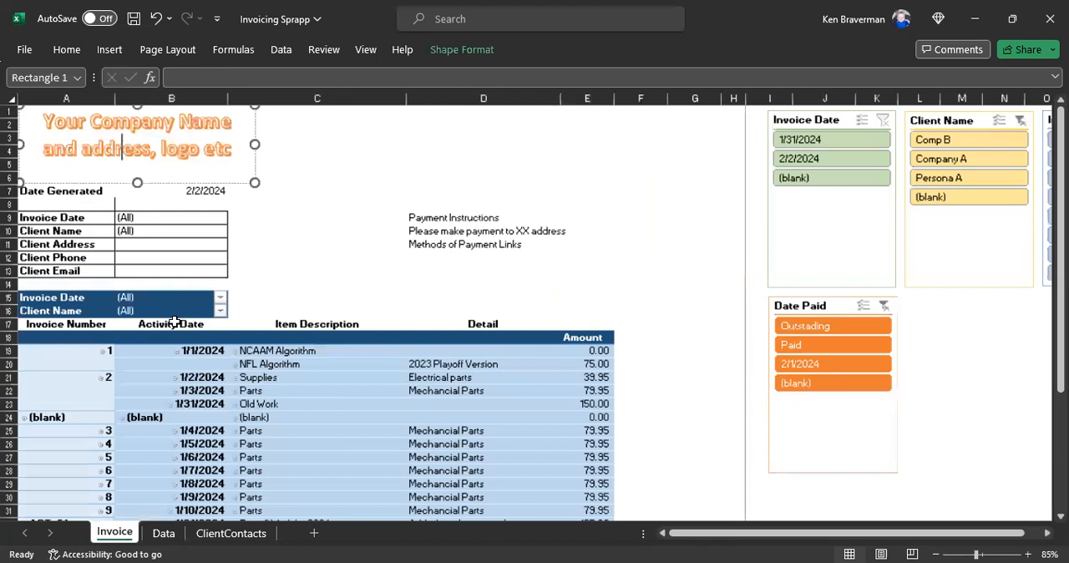
scroll(174, 322, "up", 1, "ctrl")
left_click(381, 239)
left_click(185, 179)
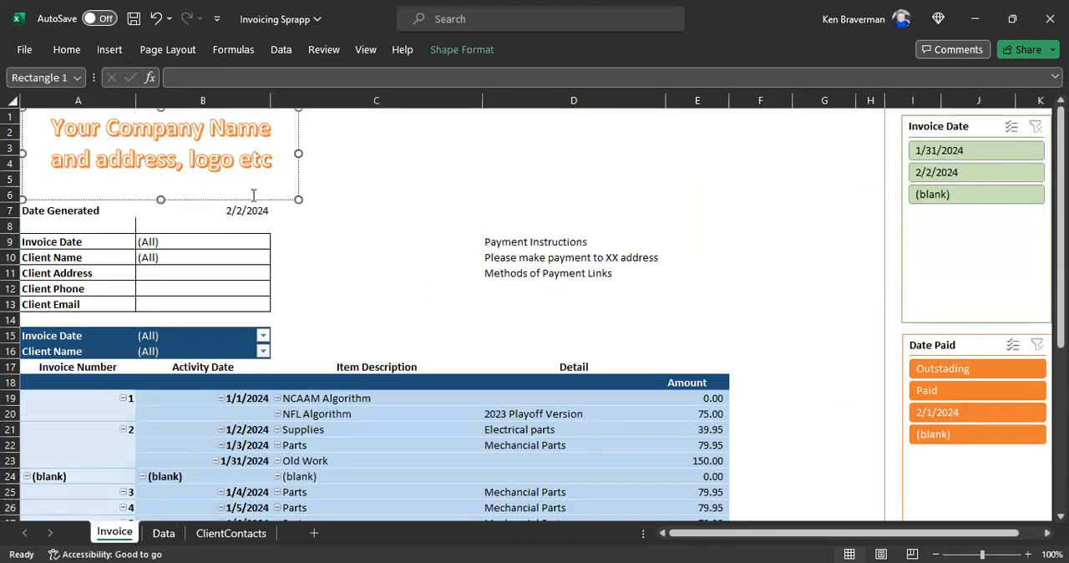
left_click_drag(255, 200, 224, 190)
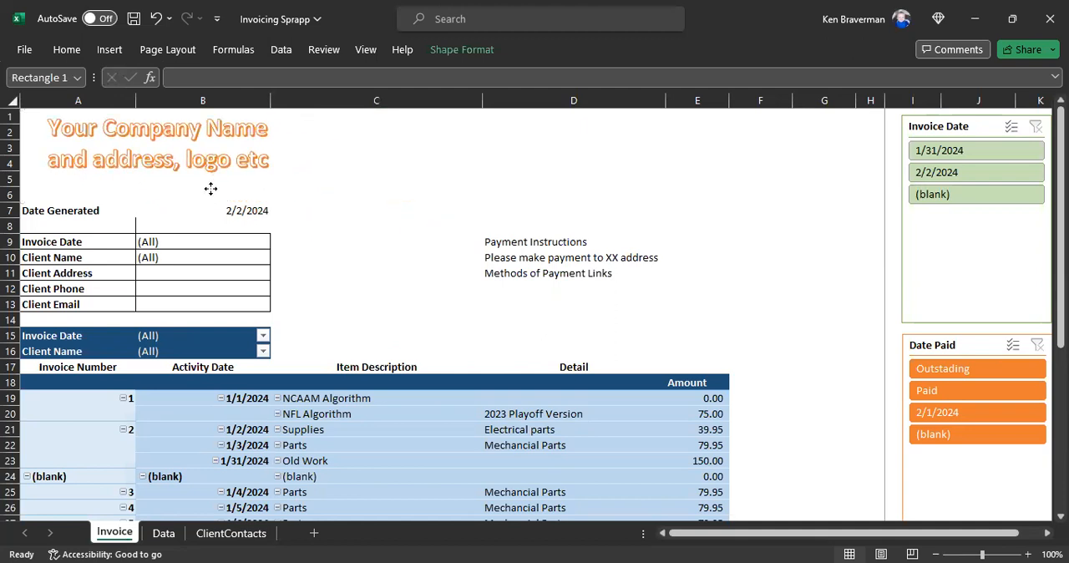
left_click(380, 304)
Step: Hide rows 15 and 16 holding the pivot table's Invoice Date and Client Name filters
left_click_drag(11, 335, 72, 343)
right_click(72, 343)
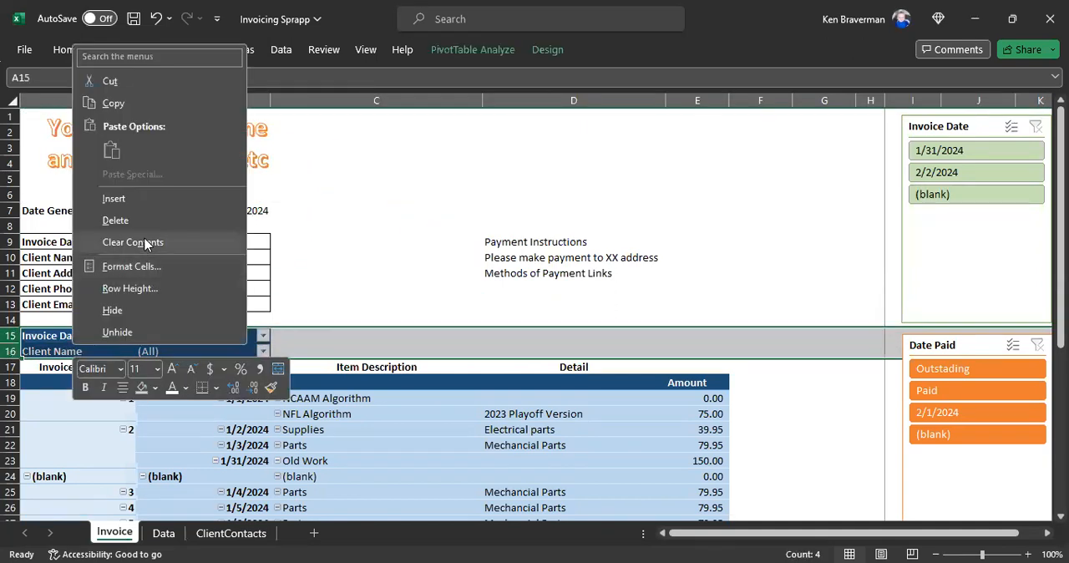
left_click(142, 314)
left_click(351, 278)
Step: Examine the Date Generated formula in B7 and the Invoice Date, Client Name, Invoice Number and Date Paid slicers
left_click_drag(79, 212, 206, 211)
left_click(241, 210)
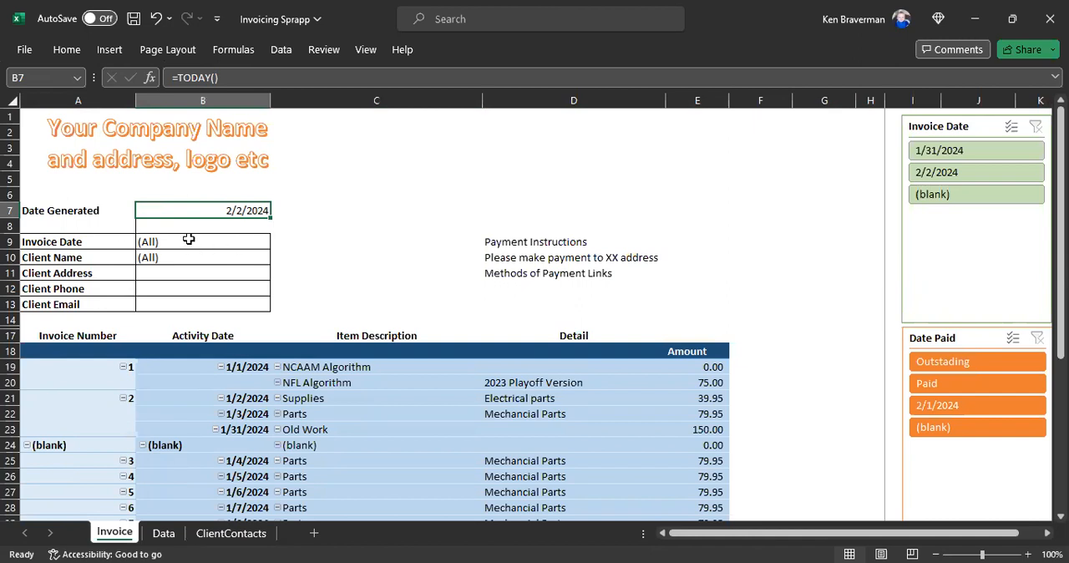
left_click(339, 278)
scroll(313, 222, "down", 1)
scroll(275, 343, "down", 3)
scroll(257, 349, "up", 3)
scroll(353, 314, "down", 1)
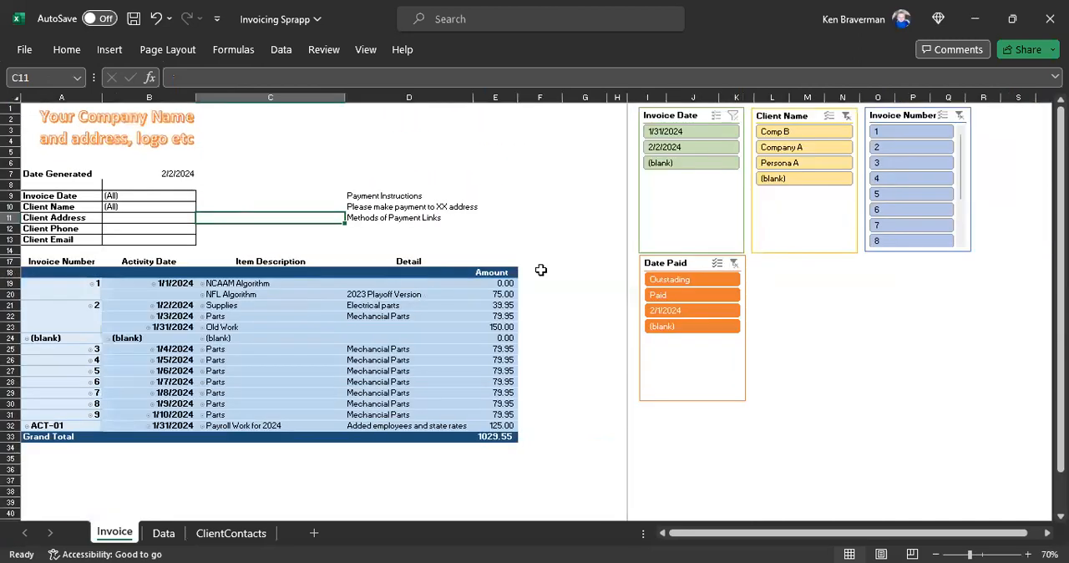
left_click(670, 107)
left_click(769, 113)
left_click(899, 117)
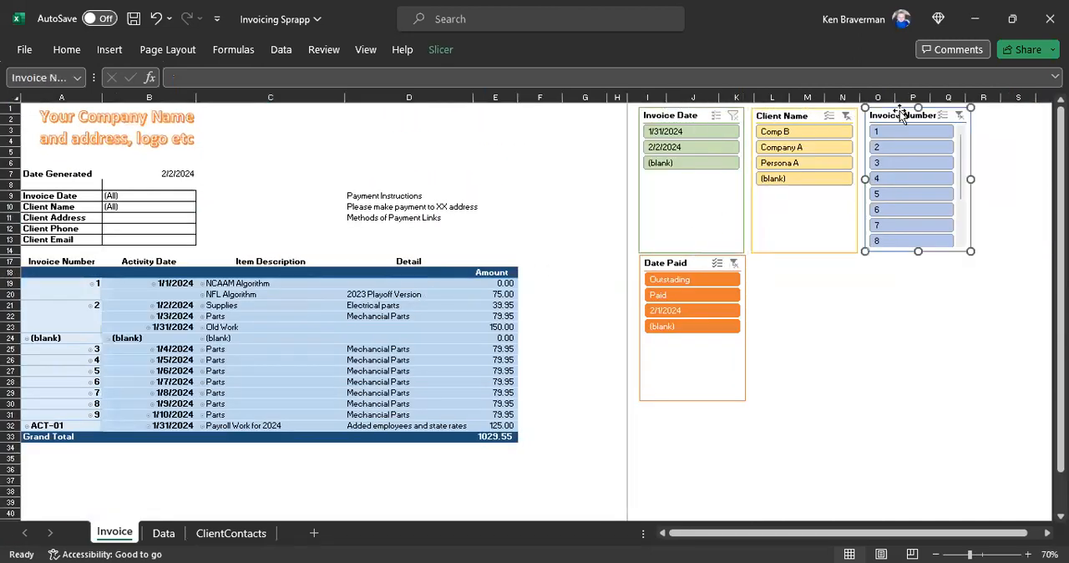
left_click(717, 248)
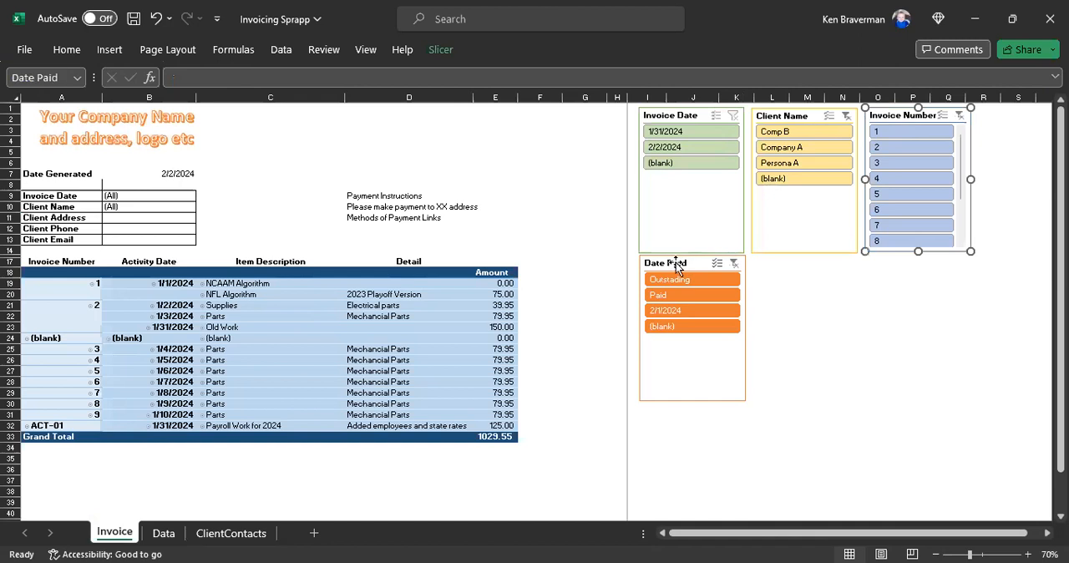
left_click(842, 361)
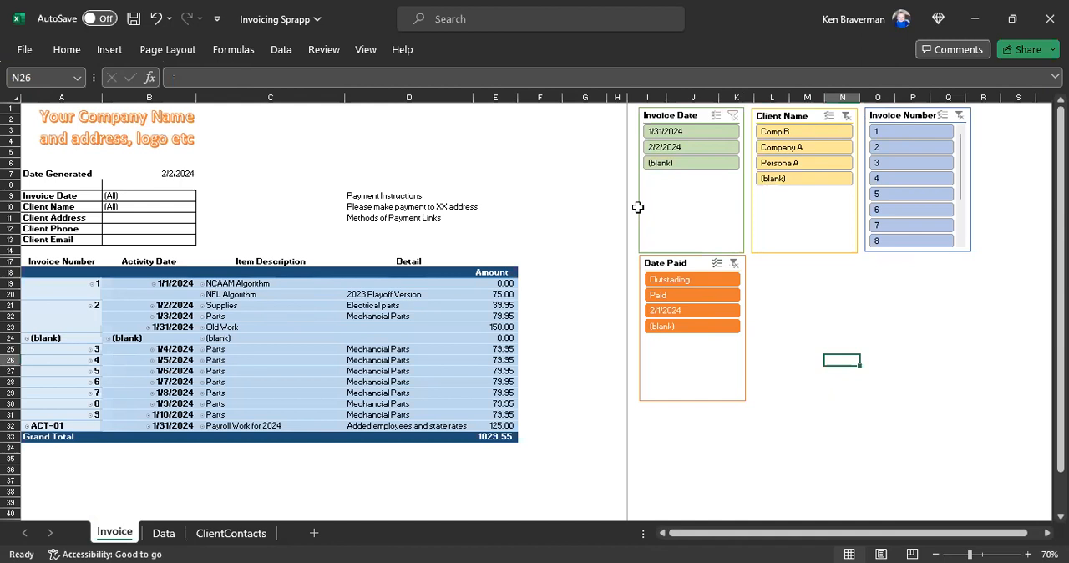
Step: Refresh the invoice pivot table from the Data sheet
left_click(247, 316)
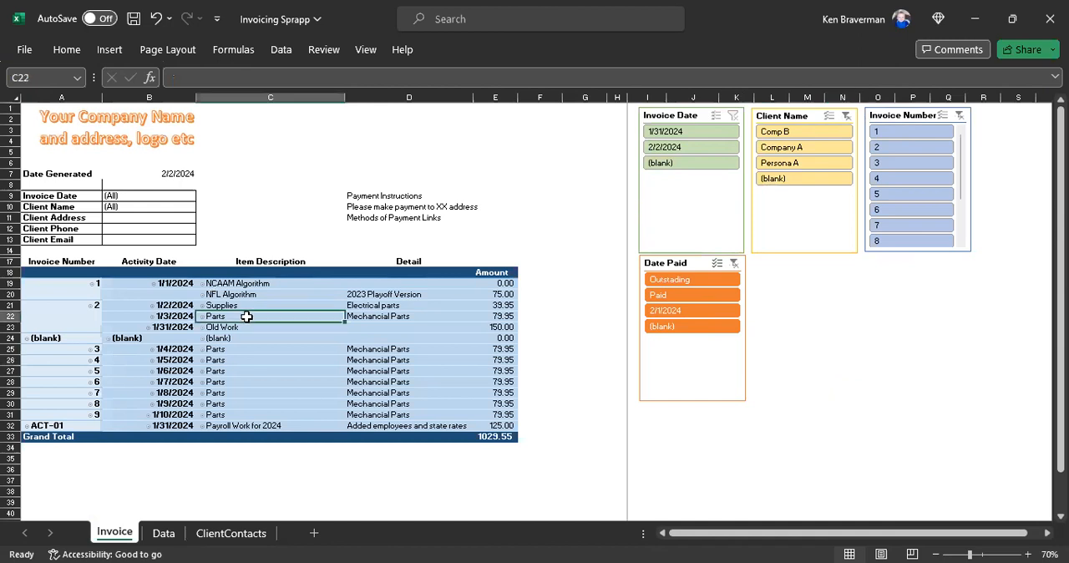
right_click(246, 316)
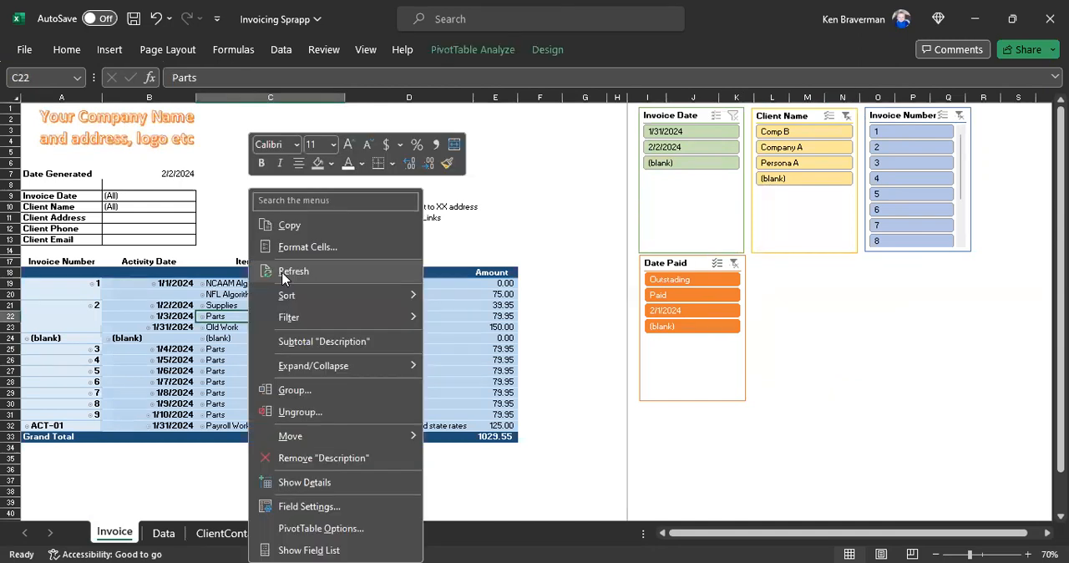
left_click(284, 273)
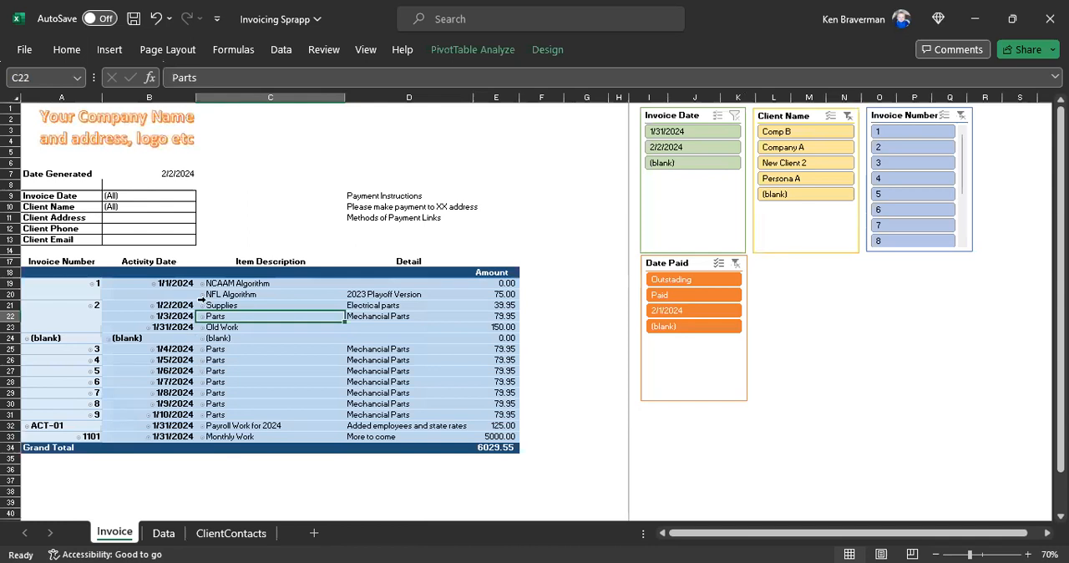
scroll(248, 376, "down", 2)
scroll(284, 401, "up", 2)
Step: Filter the invoice to client New Client 2, invoice date 2/2/2024, invoice number 1101 and date paid Outstading
left_click(807, 165)
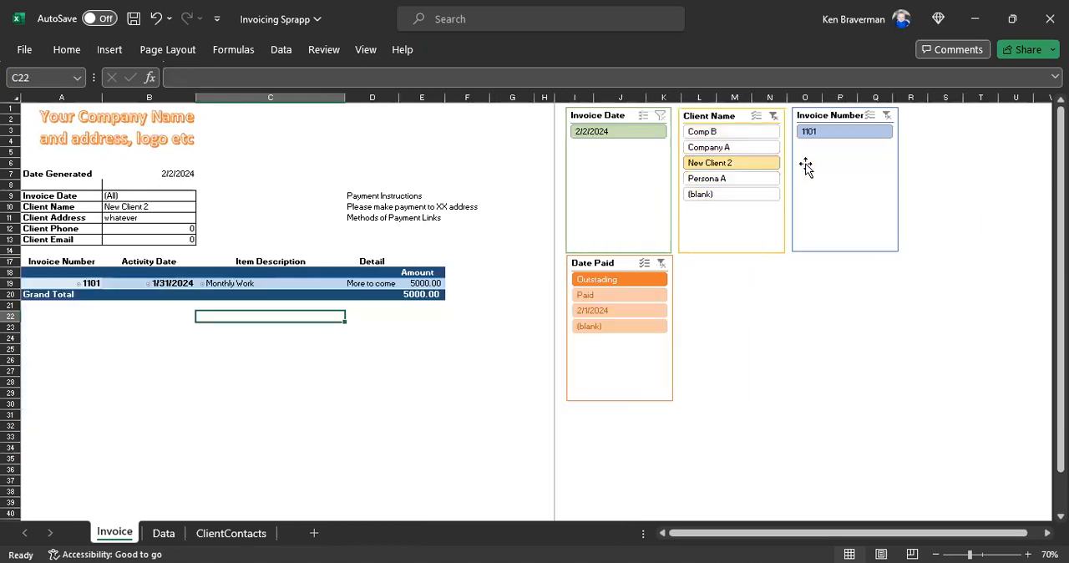
left_click(618, 136)
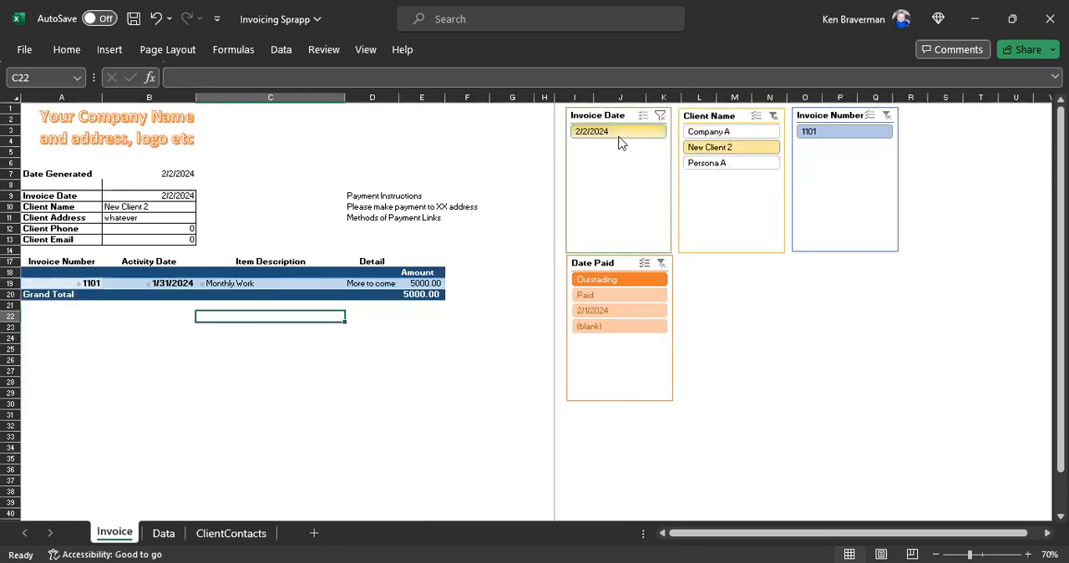
left_click(835, 136)
left_click(618, 281)
Step: Set the Date Paid slicer to hide items with no data
right_click(612, 269)
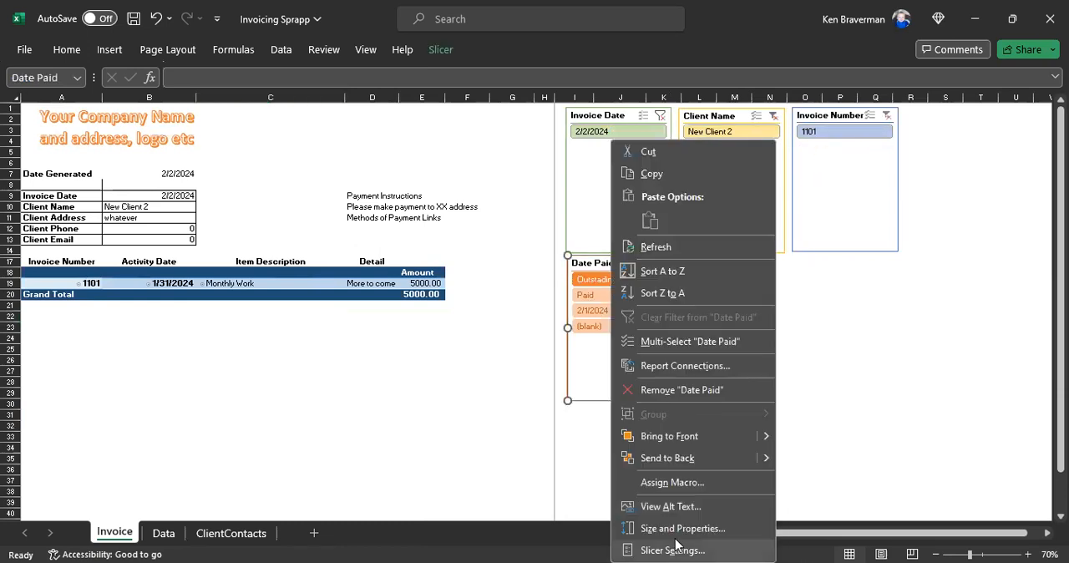
left_click(673, 550)
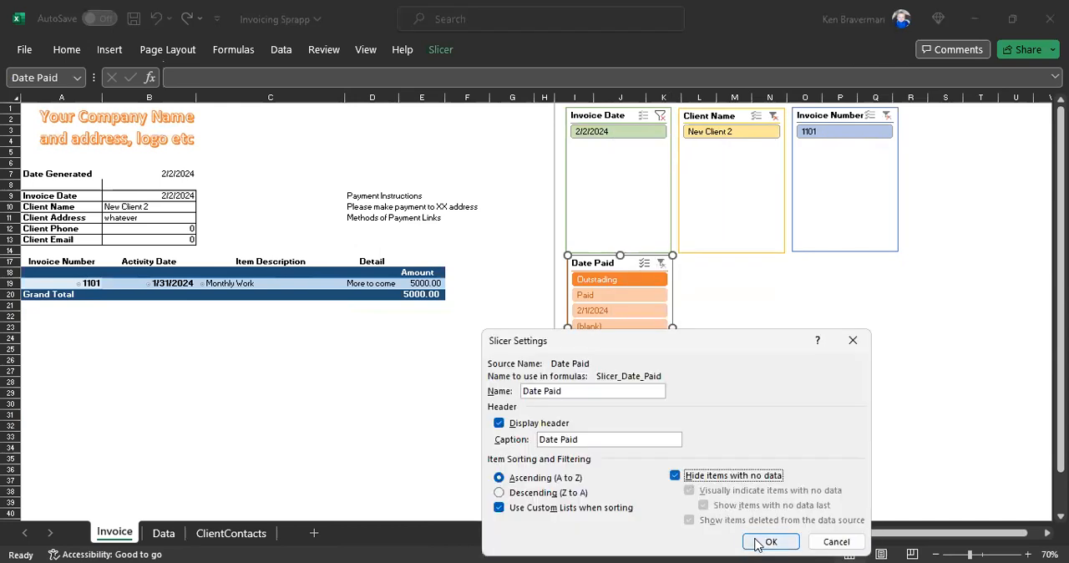
left_click(756, 543)
left_click(393, 441)
scroll(263, 432, "up", 2)
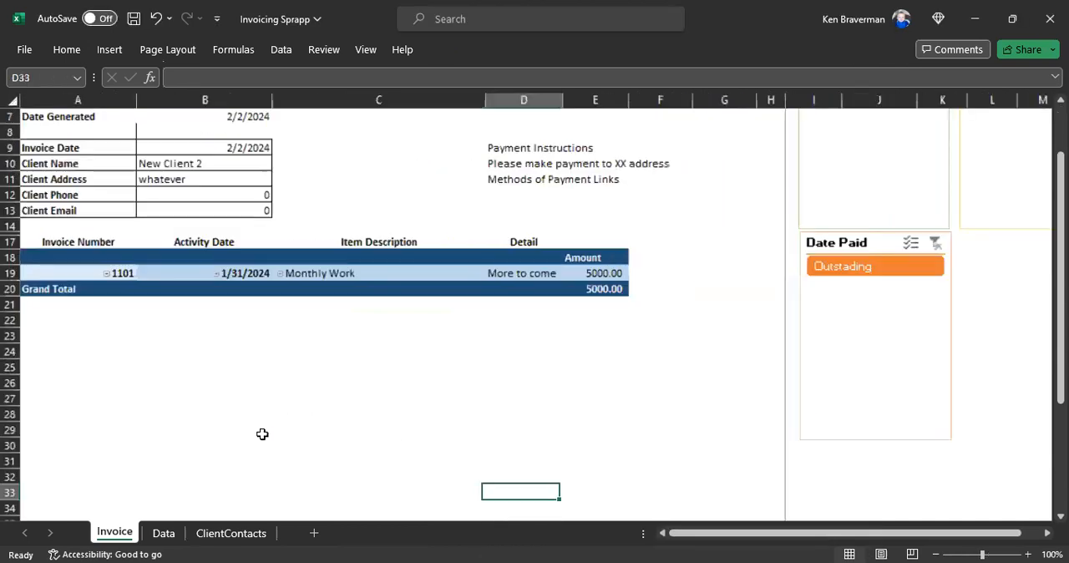
left_click(152, 127)
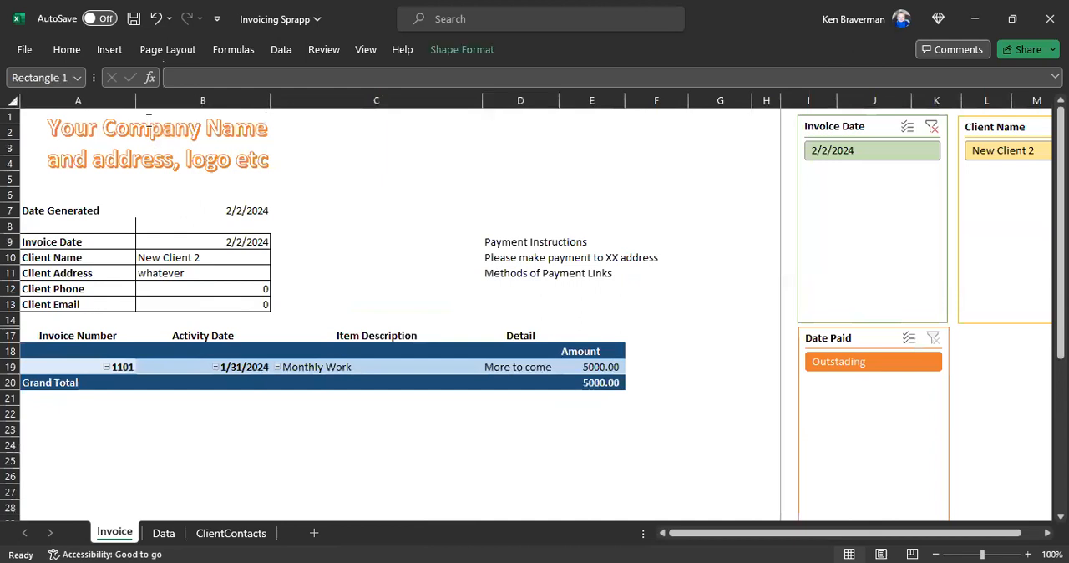
left_click(415, 276)
scroll(410, 284, "down", 1)
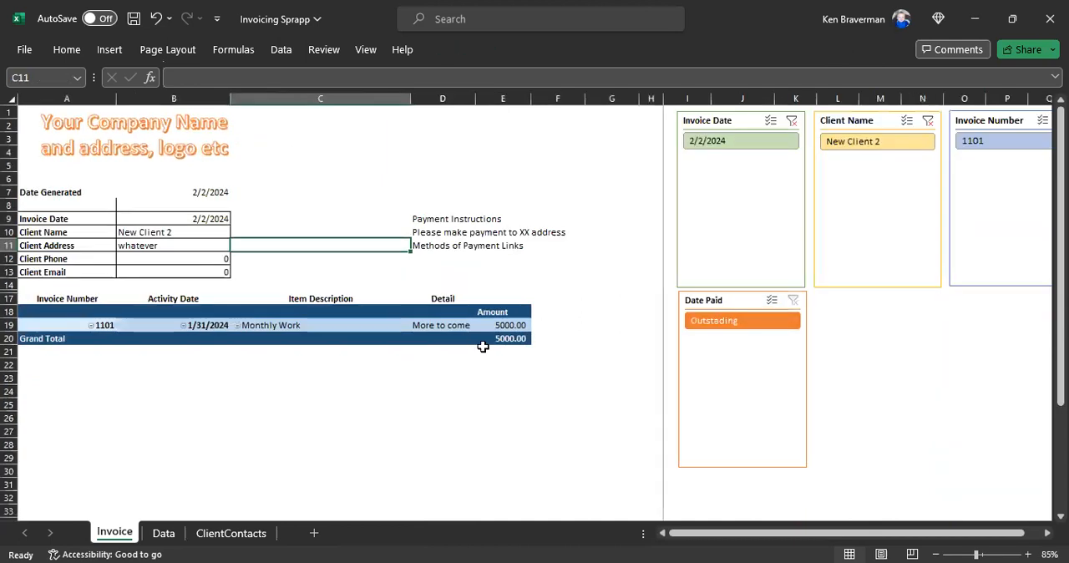
Step: Format the pivot table's Amount values as Accounting with 2 decimal places and no currency symbol
left_click(501, 314)
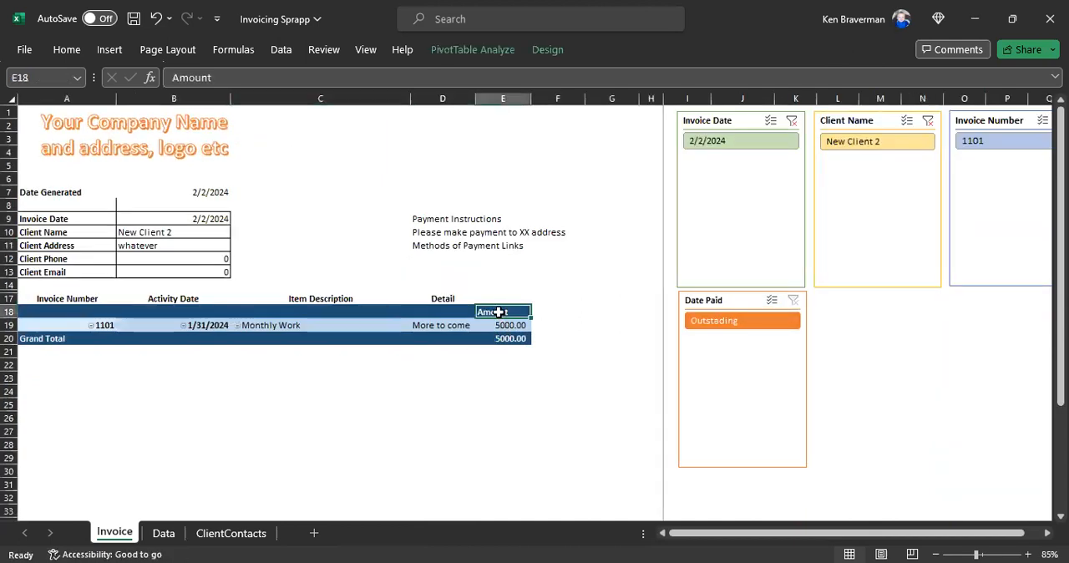
right_click(497, 309)
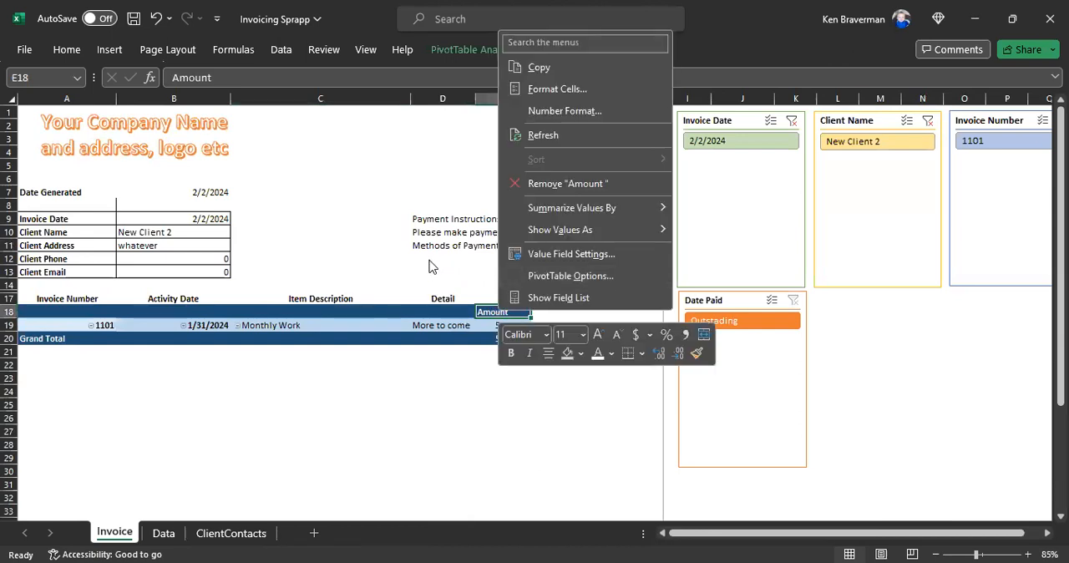
left_click(493, 311)
right_click(491, 310)
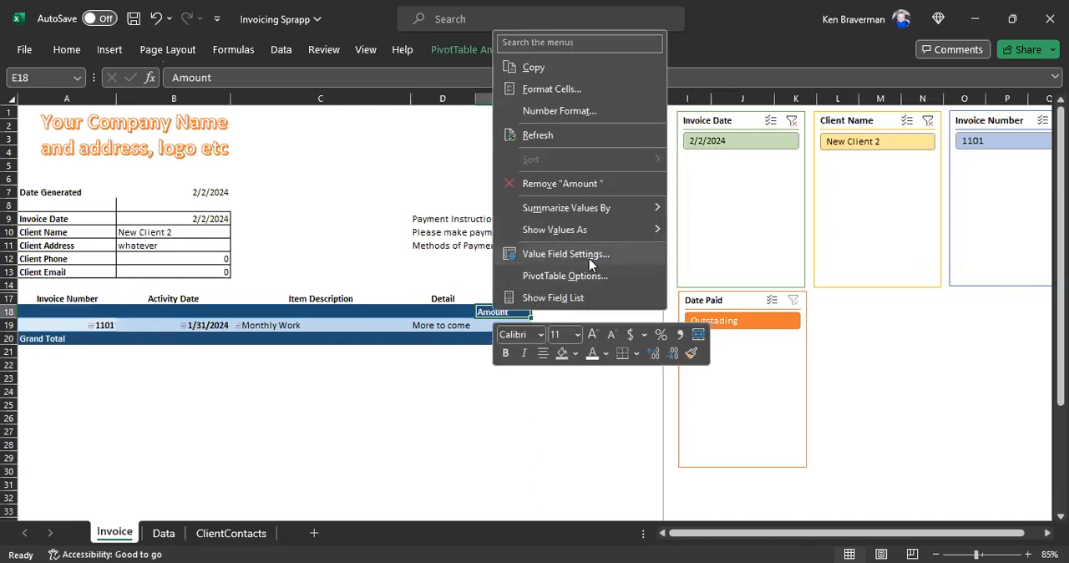
left_click(579, 111)
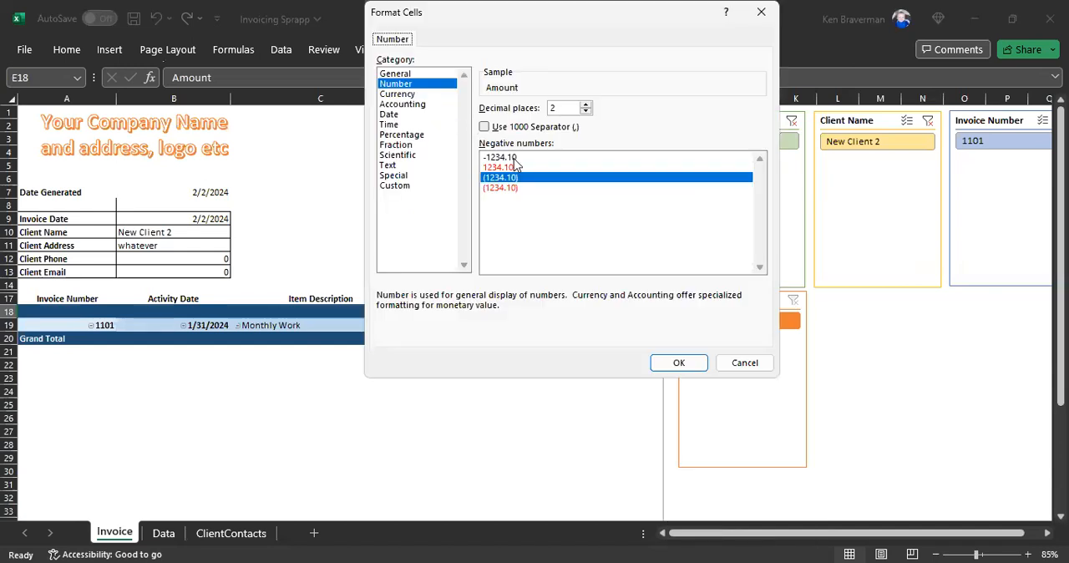
left_click(397, 94)
left_click(409, 104)
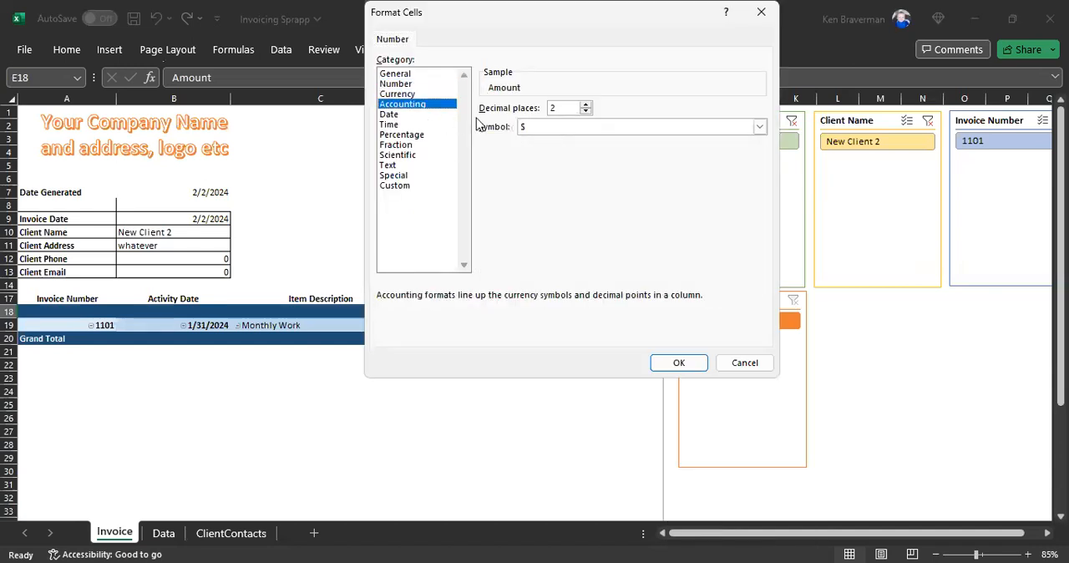
left_click(555, 127)
left_click(554, 141)
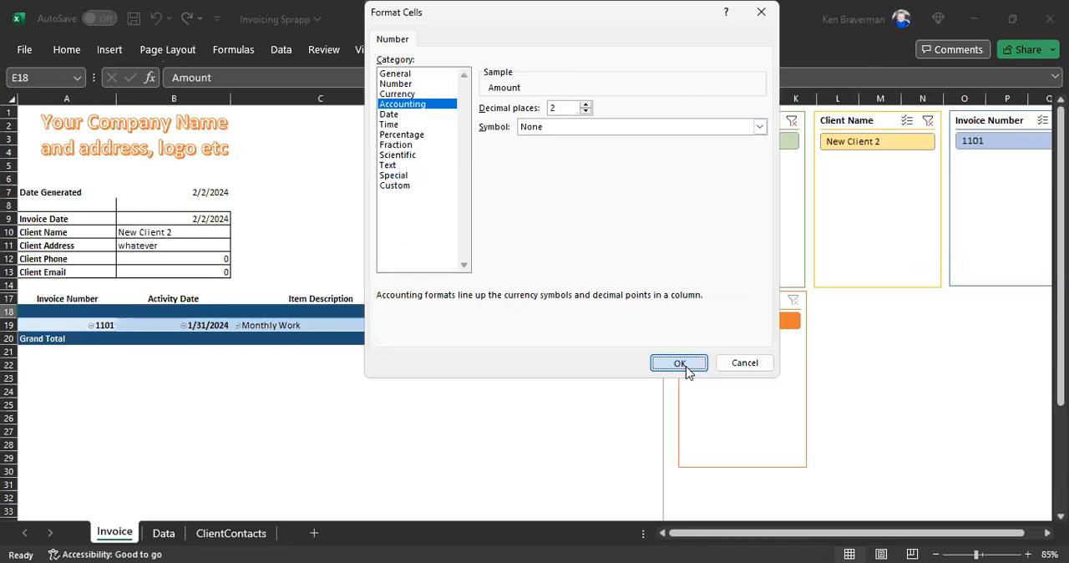
left_click(680, 363)
left_click(501, 431)
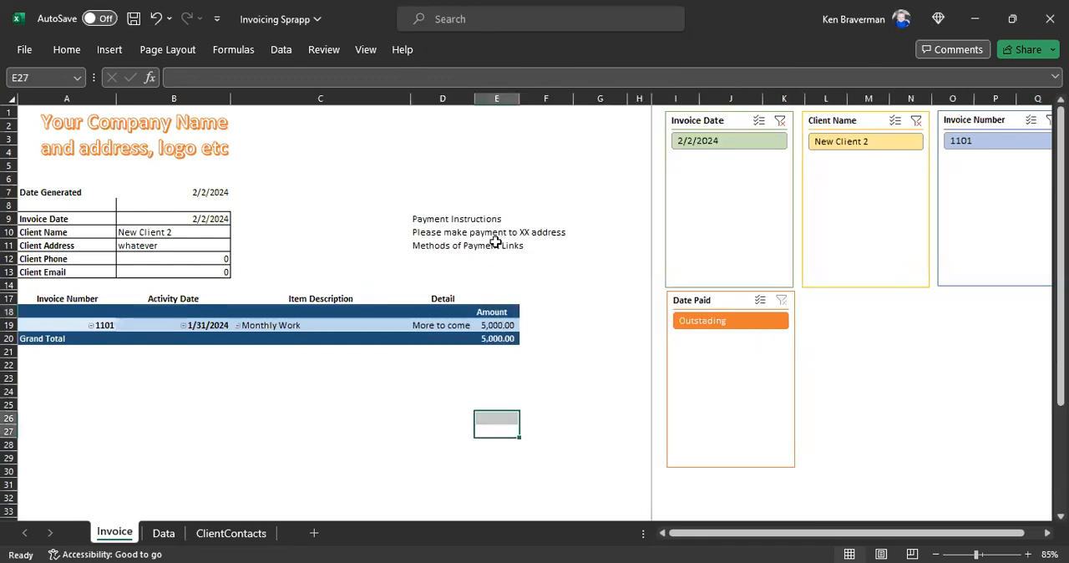
Step: Widen the invoice's Amount column E
left_click_drag(523, 97, 523, 97)
double_click(523, 97)
left_click(407, 393)
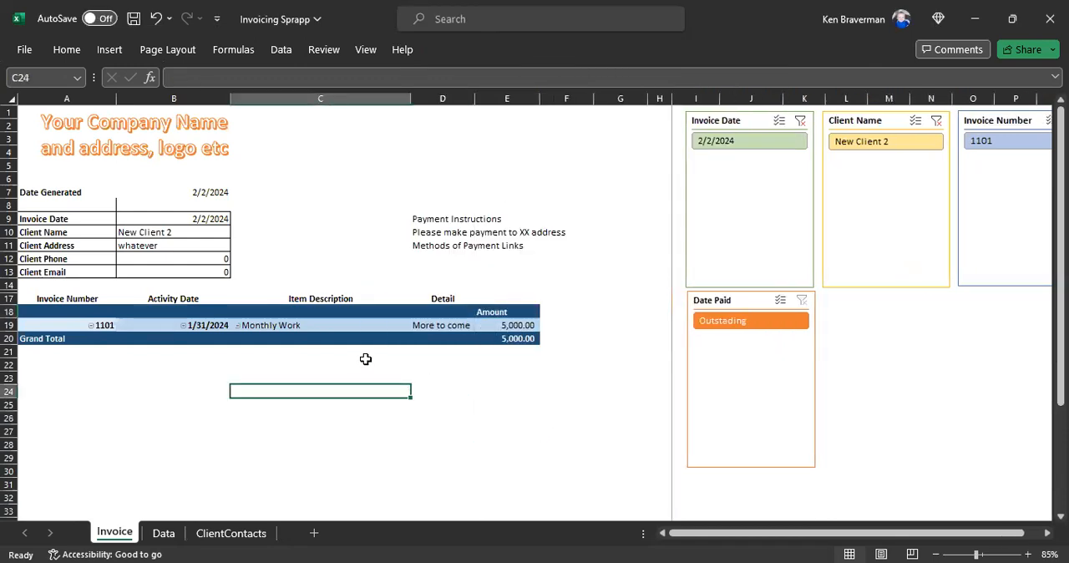
Step: Show the pivot table's field list and add Rate to the values ahead of Amount
right_click(396, 325)
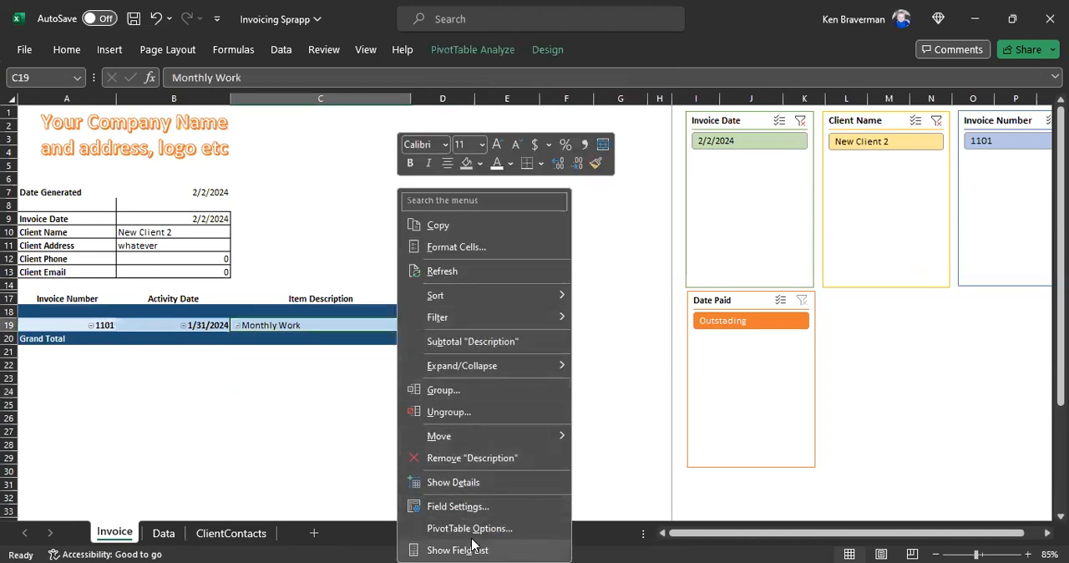
left_click(458, 550)
left_click_drag(818, 287, 990, 447)
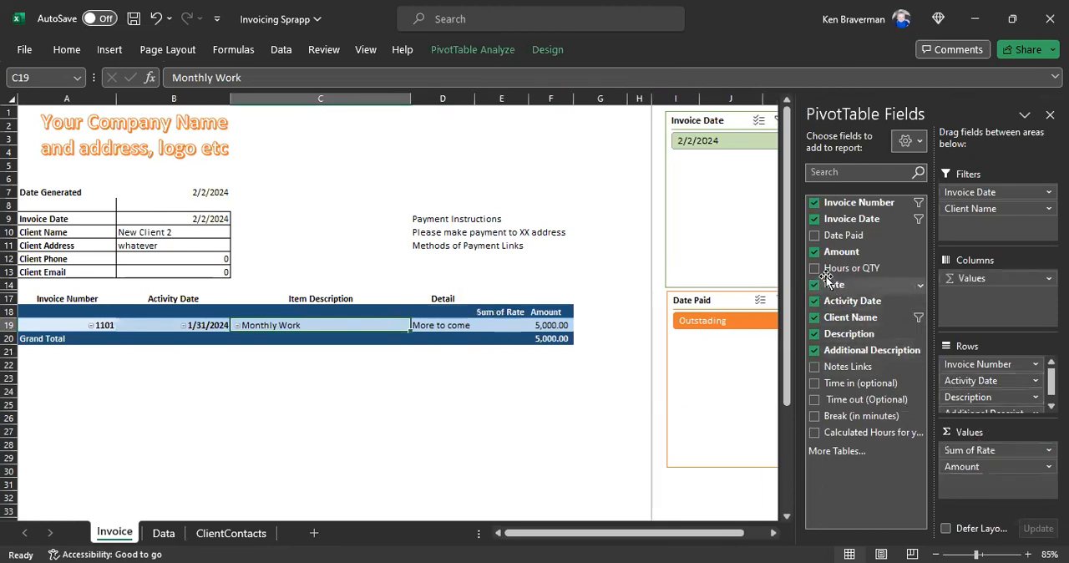
Step: Add Hours or QTY to the pivot table's values ahead of Rate, and rename the two value headers Quantity and Rate
left_click_drag(823, 269, 984, 454)
left_click(511, 310)
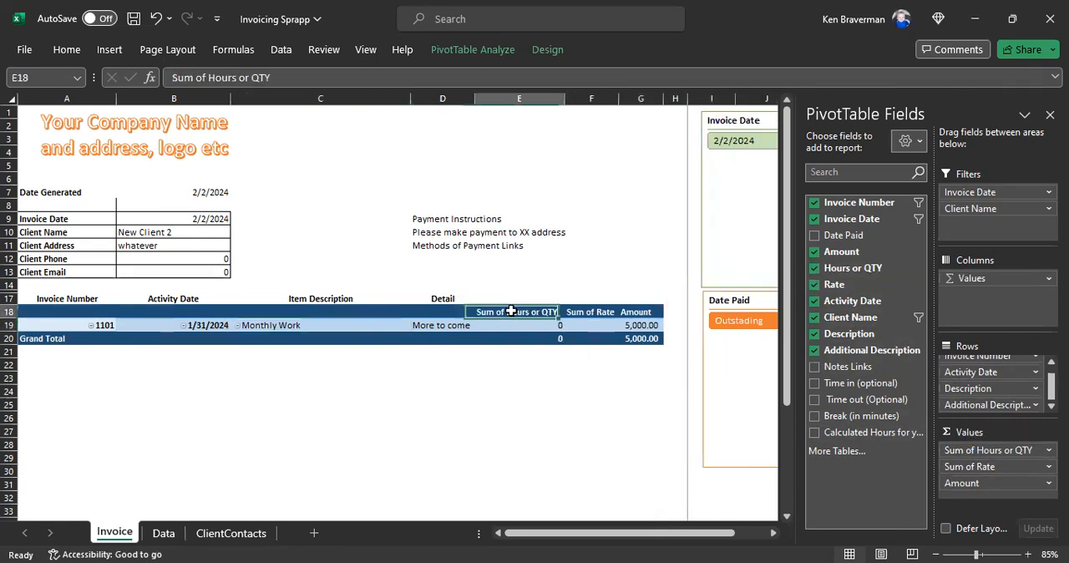
type("Quantity")
key("Tab")
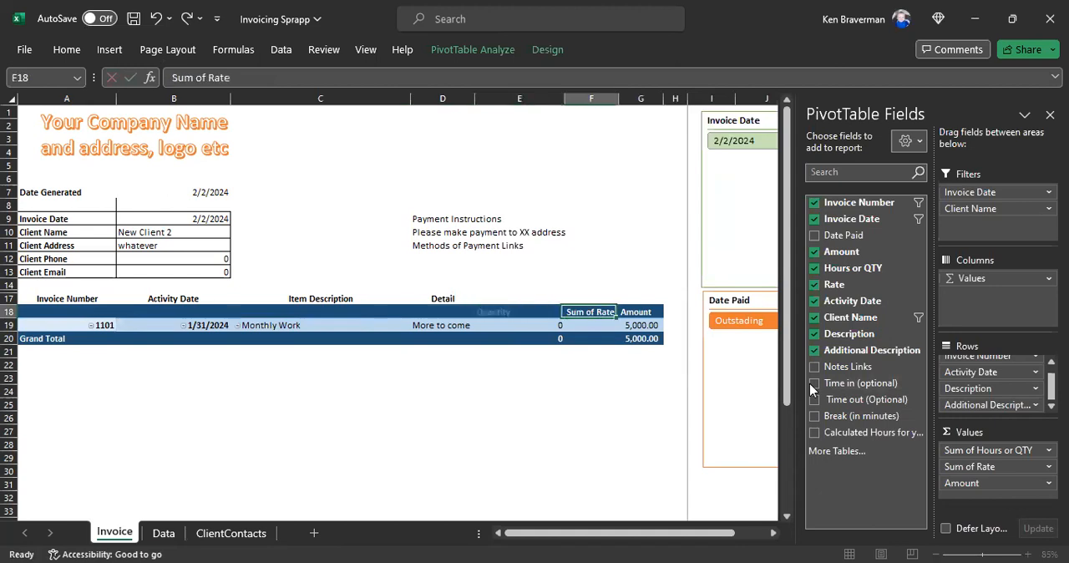
type("Rate")
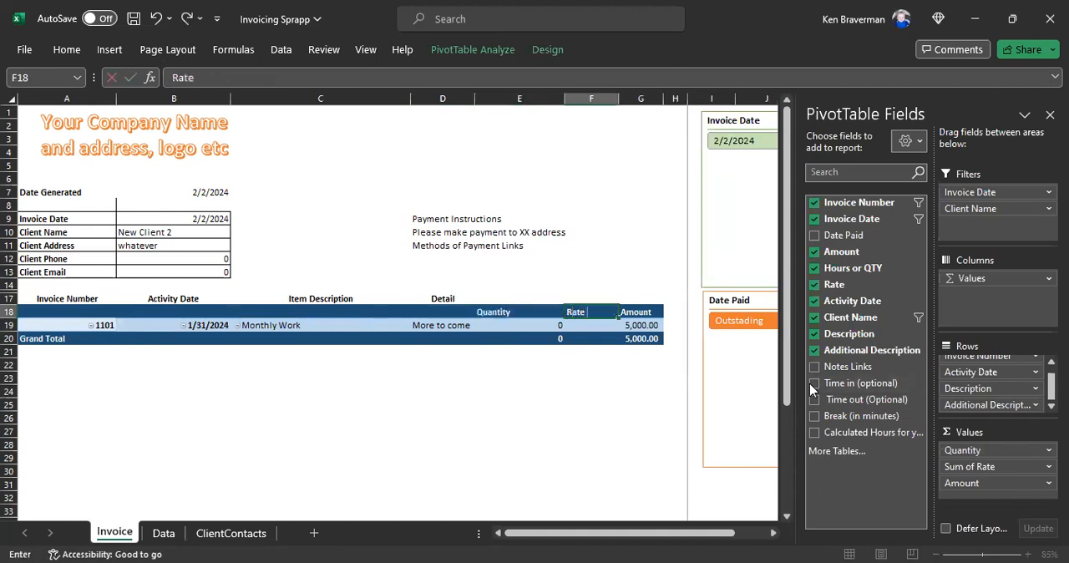
key("Return")
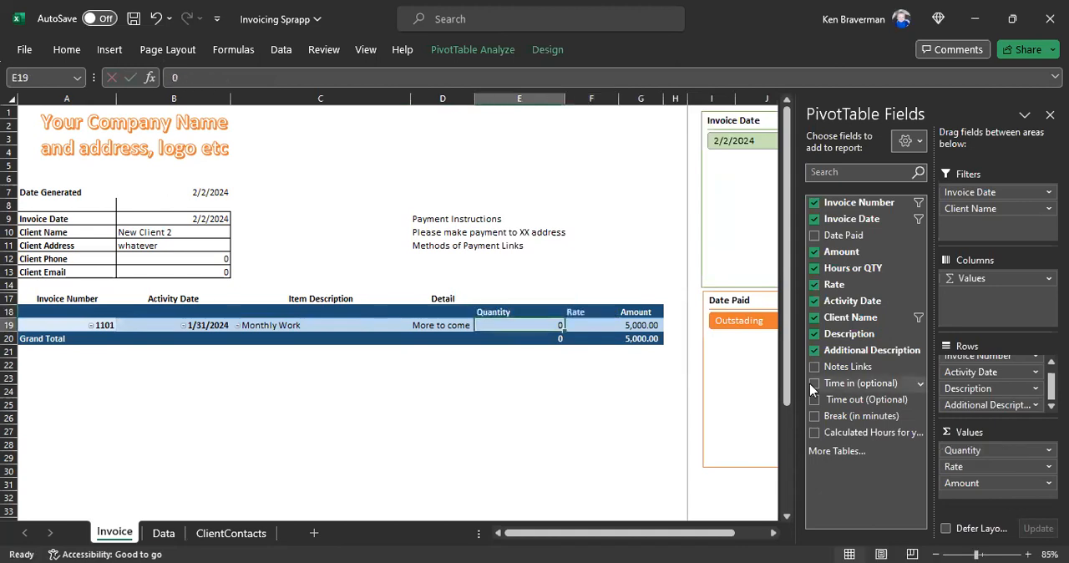
Step: Format the pivot table's Quantity values as Accounting with 2 decimal places and no currency symbol, and adjust the column width
right_click(521, 310)
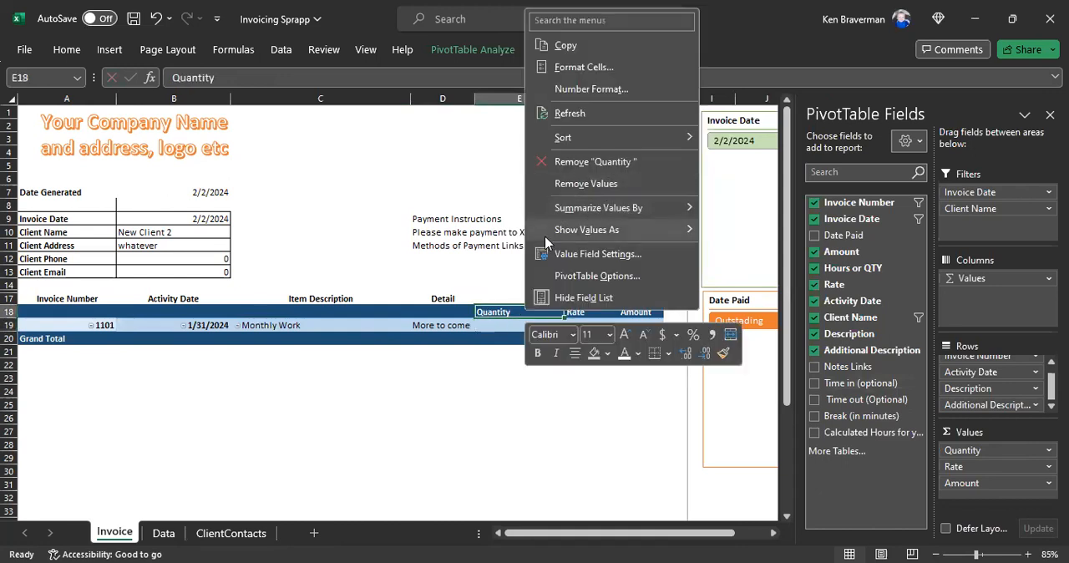
left_click(580, 89)
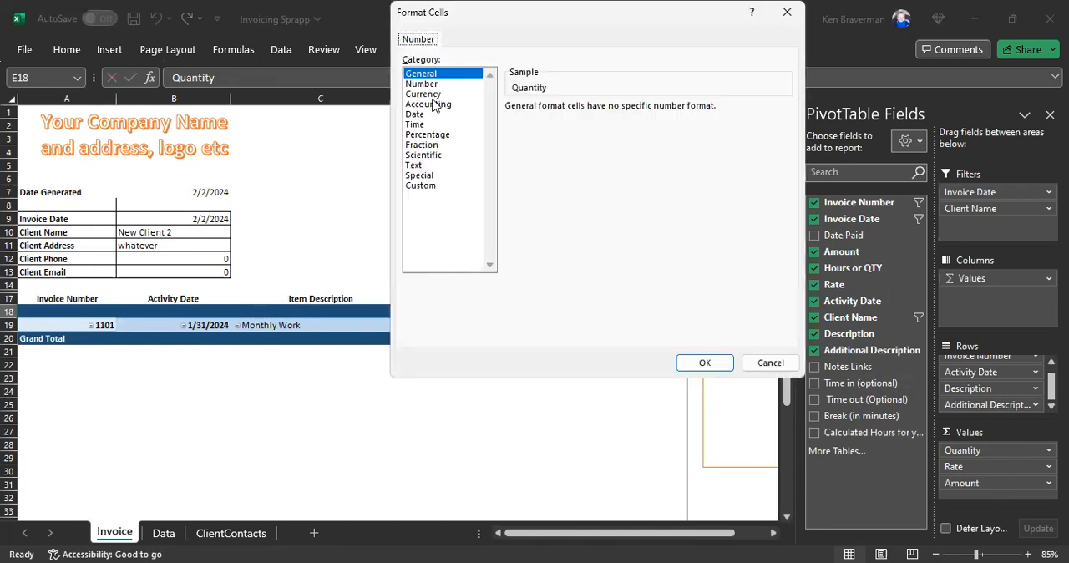
left_click(437, 106)
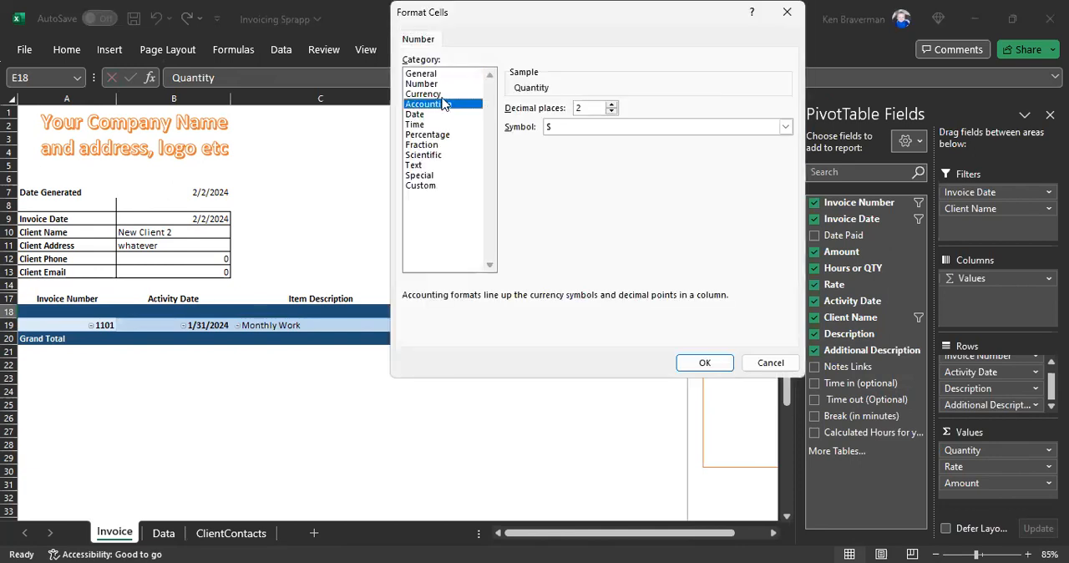
left_click(590, 130)
left_click(590, 127)
left_click(589, 140)
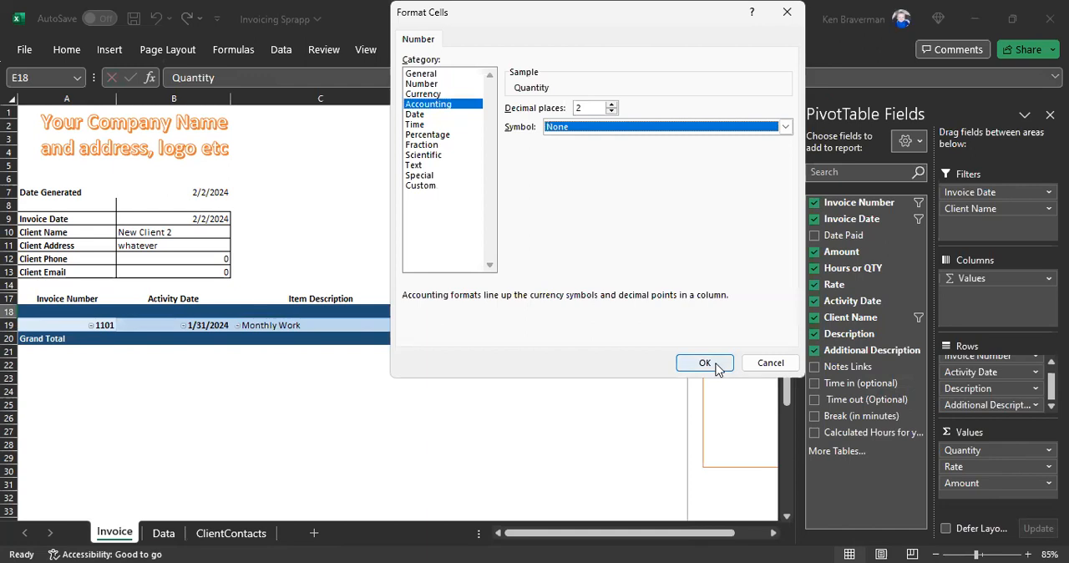
left_click(704, 363)
left_click_drag(517, 99, 587, 99)
Step: Format the pivot table's Rate values as Accounting with 2 decimal places and no currency symbol, and widen column F
left_click(547, 311)
right_click(553, 313)
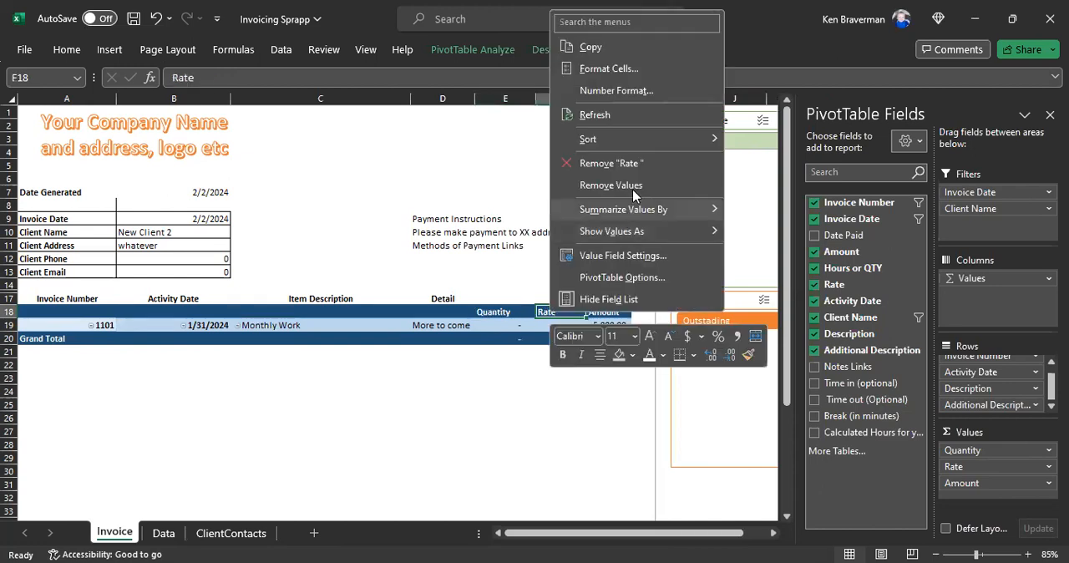
left_click(616, 90)
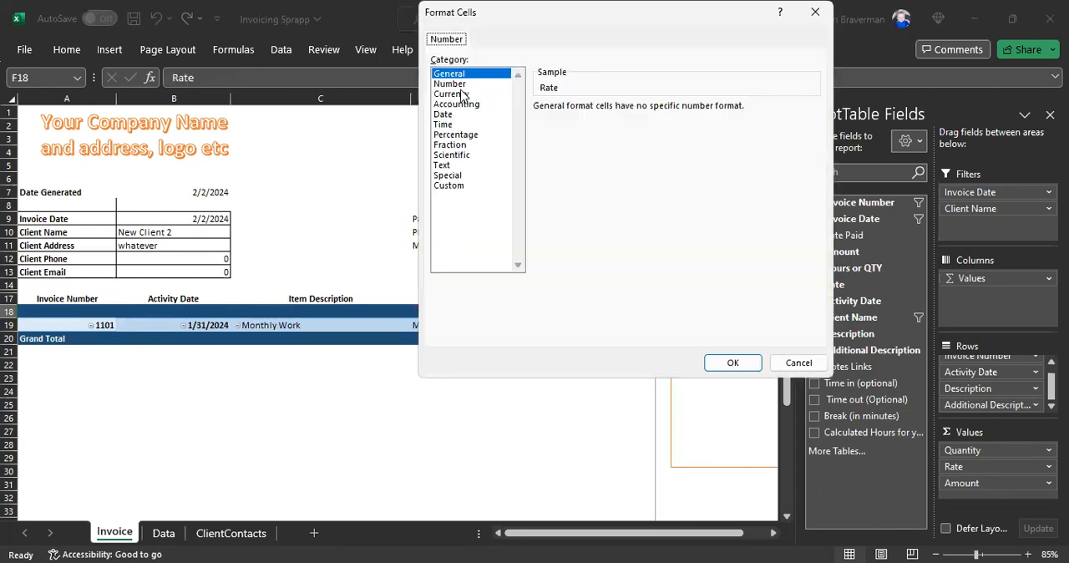
left_click(466, 104)
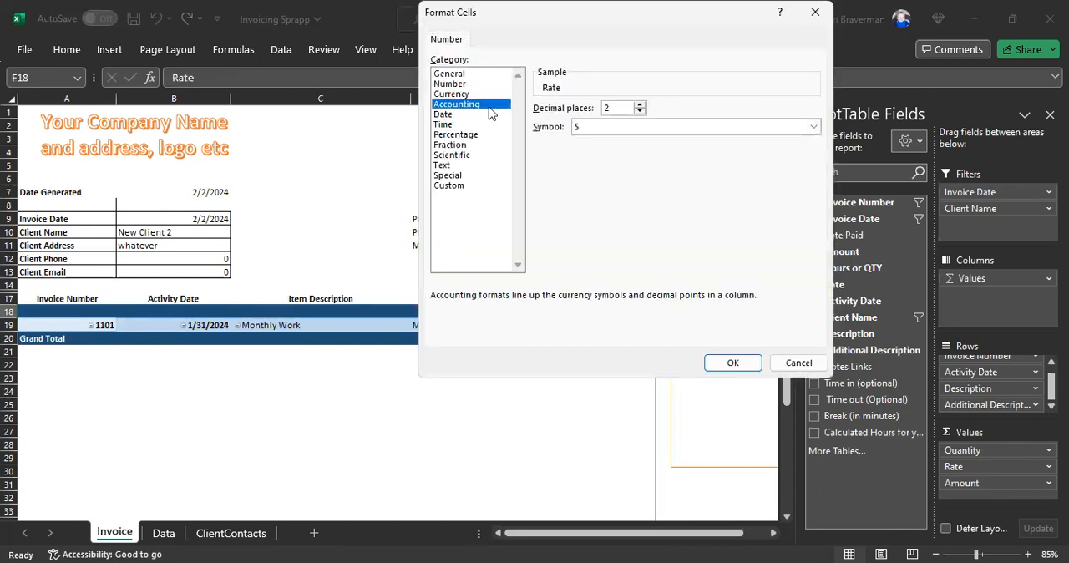
left_click(618, 127)
left_click(602, 141)
left_click(727, 362)
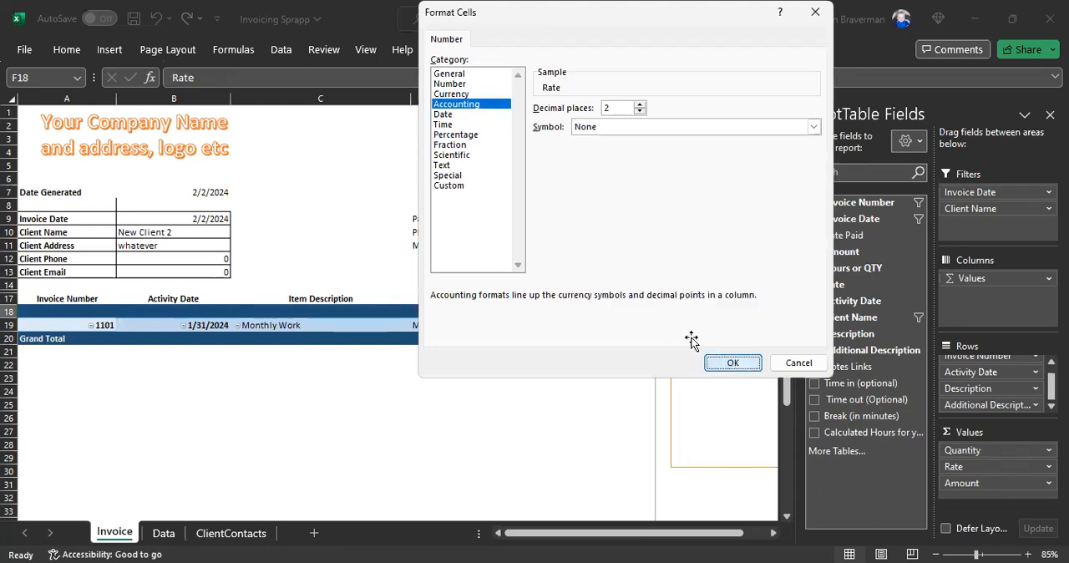
left_click_drag(545, 98, 570, 99)
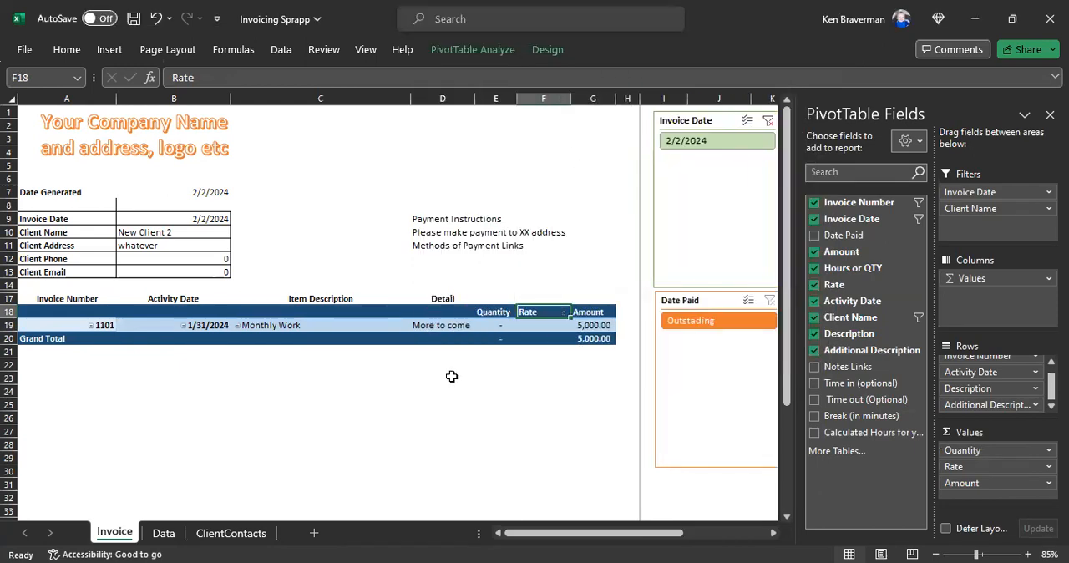
Step: Clear the Invoice Number, Client Name and Invoice Date slicer filters on the Invoice sheet
left_click(443, 377)
scroll(316, 406, "down", 1, "ctrl")
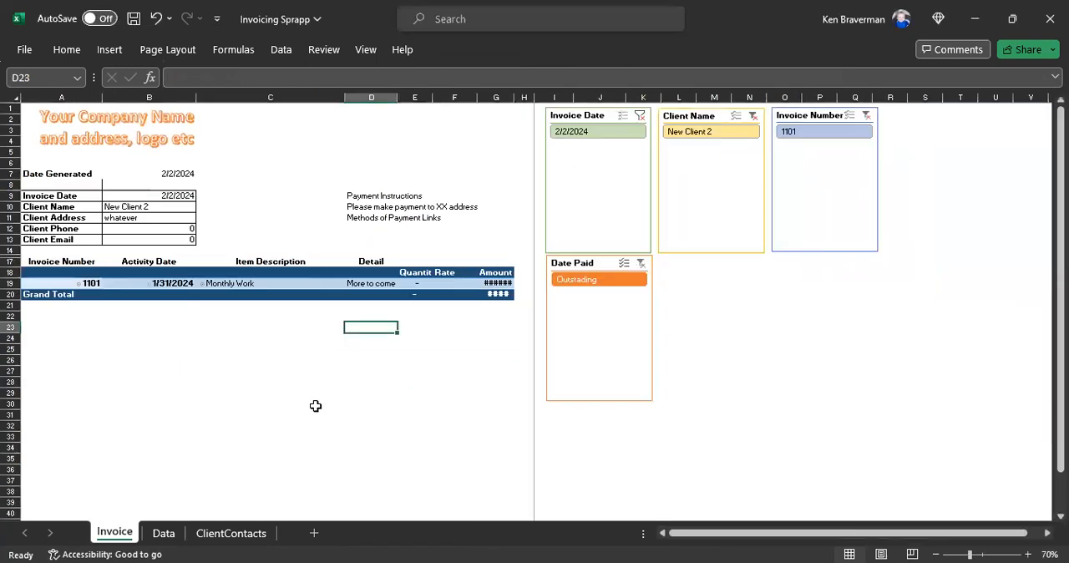
left_click(867, 116)
left_click(767, 117)
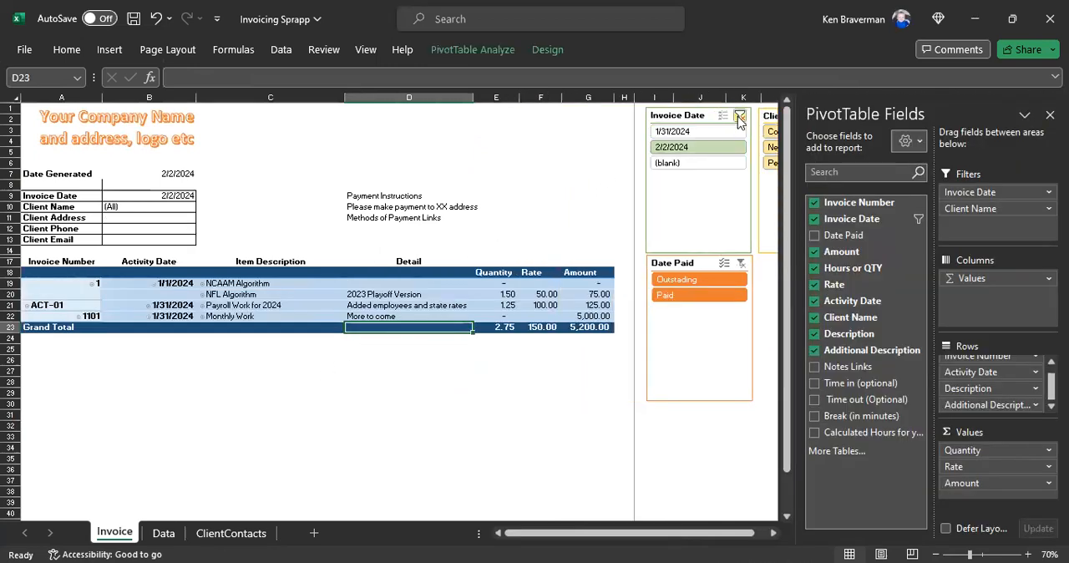
left_click(739, 117)
left_click(540, 163)
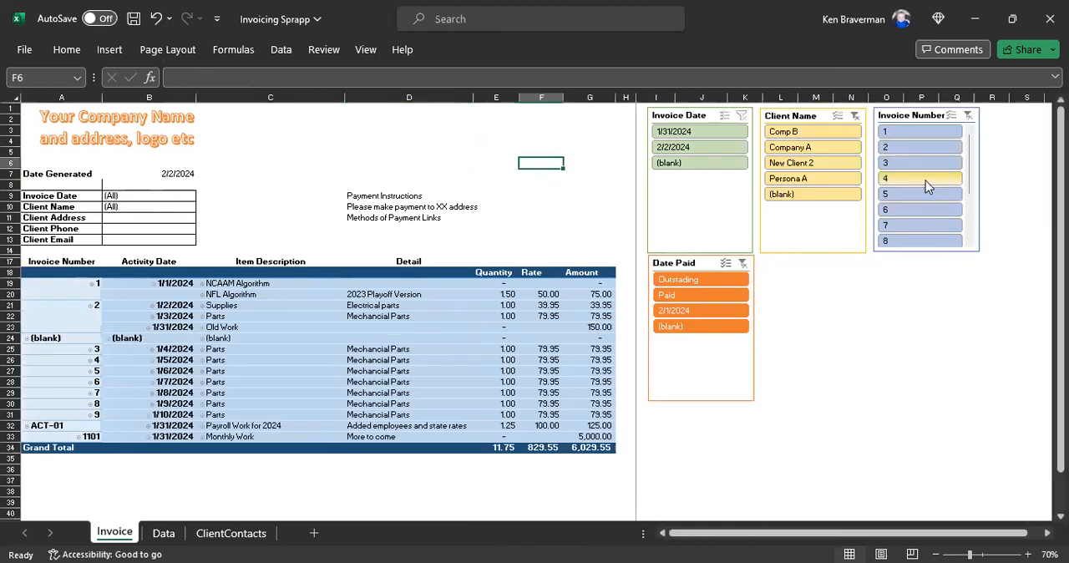
Step: Filter the invoice with the slicers to invoice number 4 and client Comp B
left_click(923, 174)
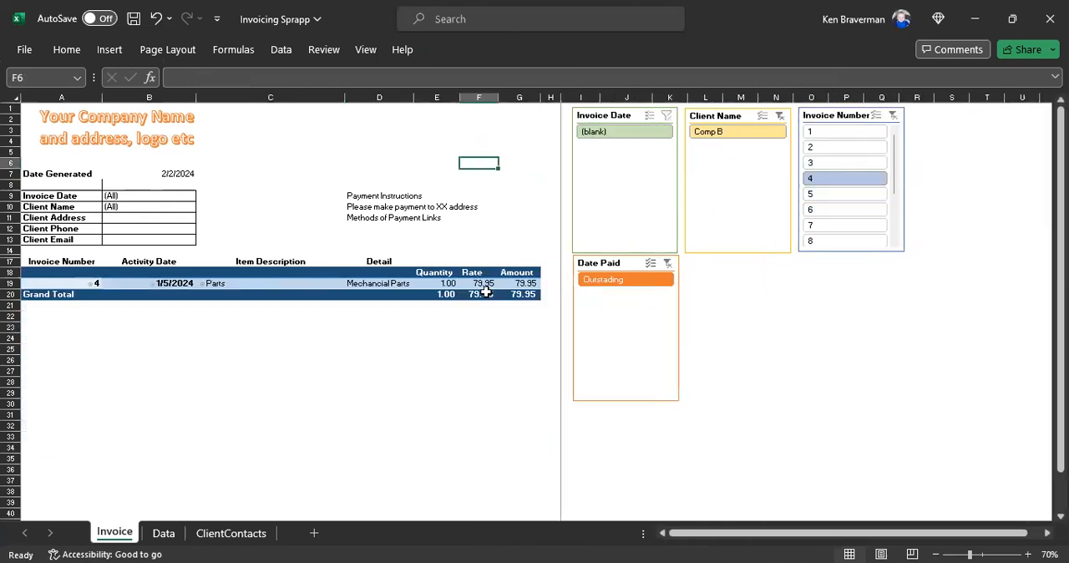
left_click_drag(248, 285, 376, 286)
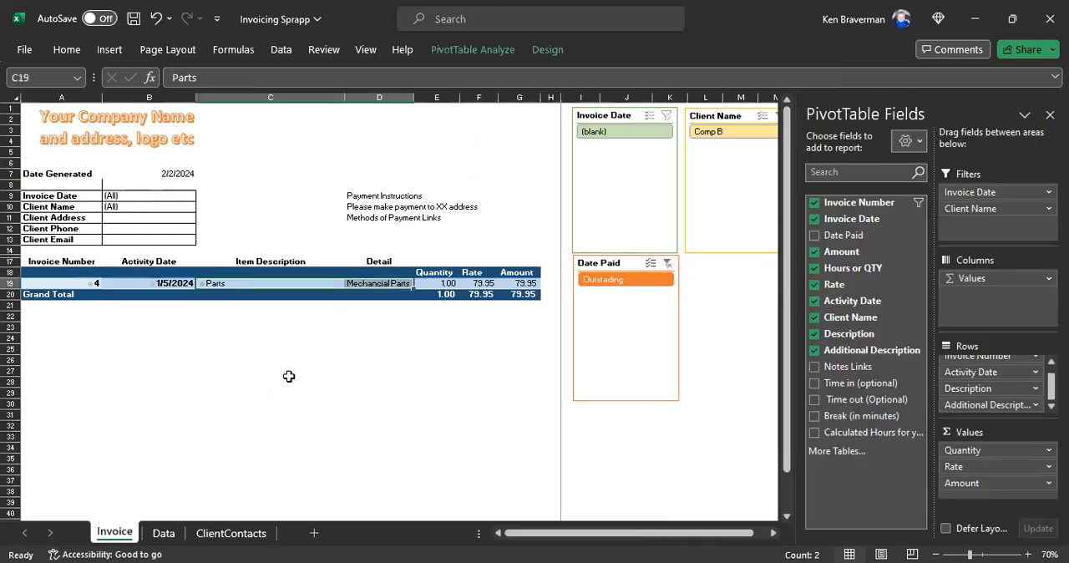
left_click(266, 381)
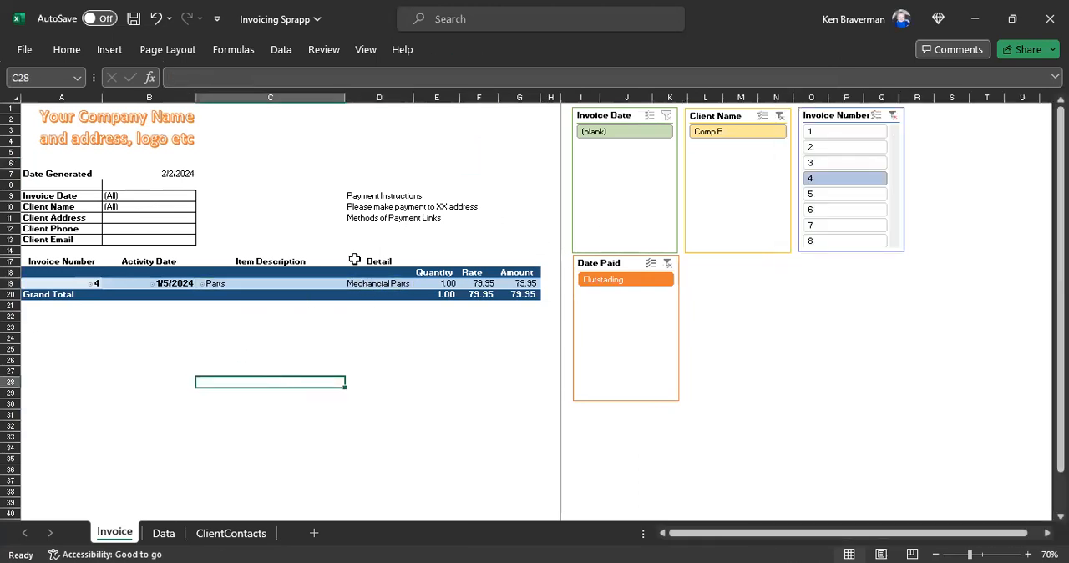
left_click_drag(94, 199, 144, 235)
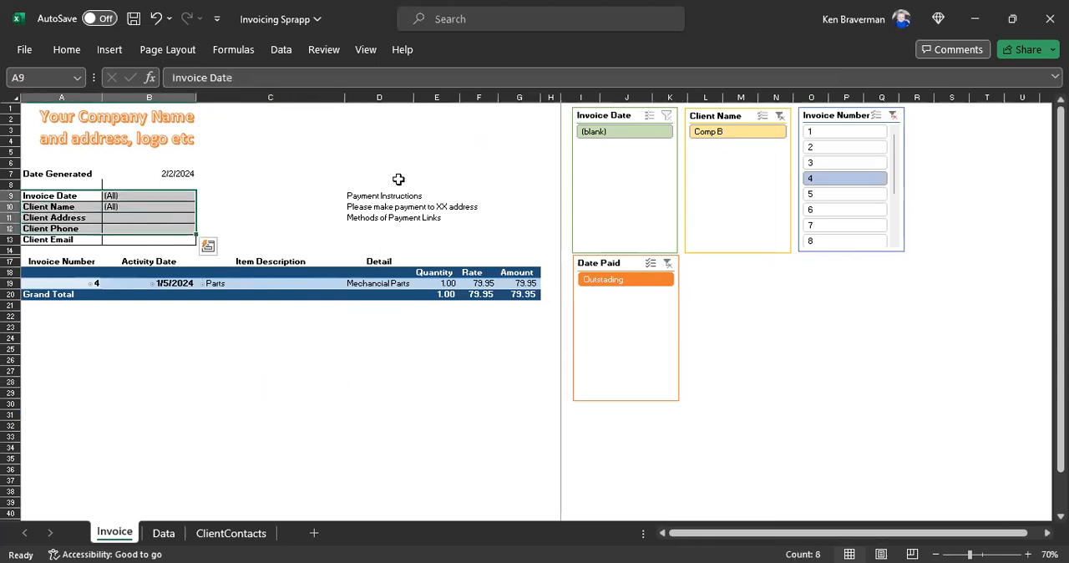
left_click(651, 133)
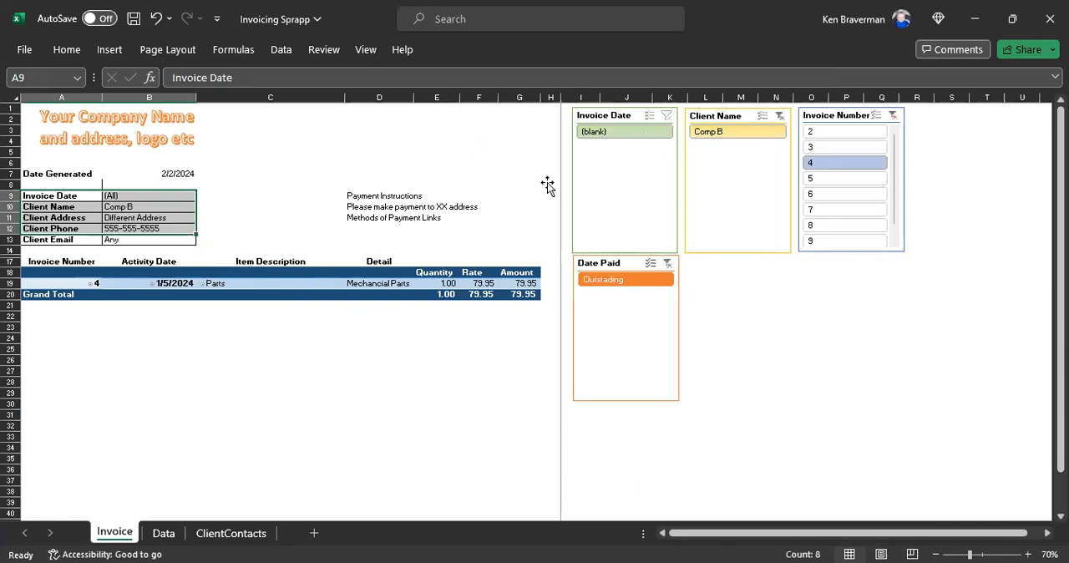
left_click(728, 130)
Step: Enter the invoice date 1/28/2024 for invoice number 4 in the Data sheet
left_click(163, 533)
scroll(221, 430, "up", 2)
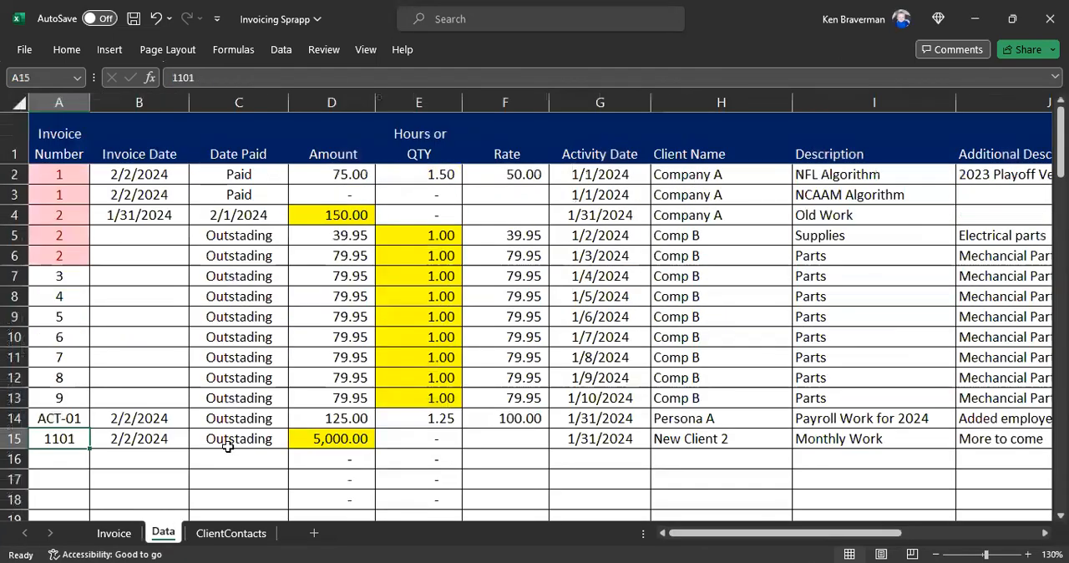
left_click(125, 375)
left_click(26, 302)
left_click(171, 303)
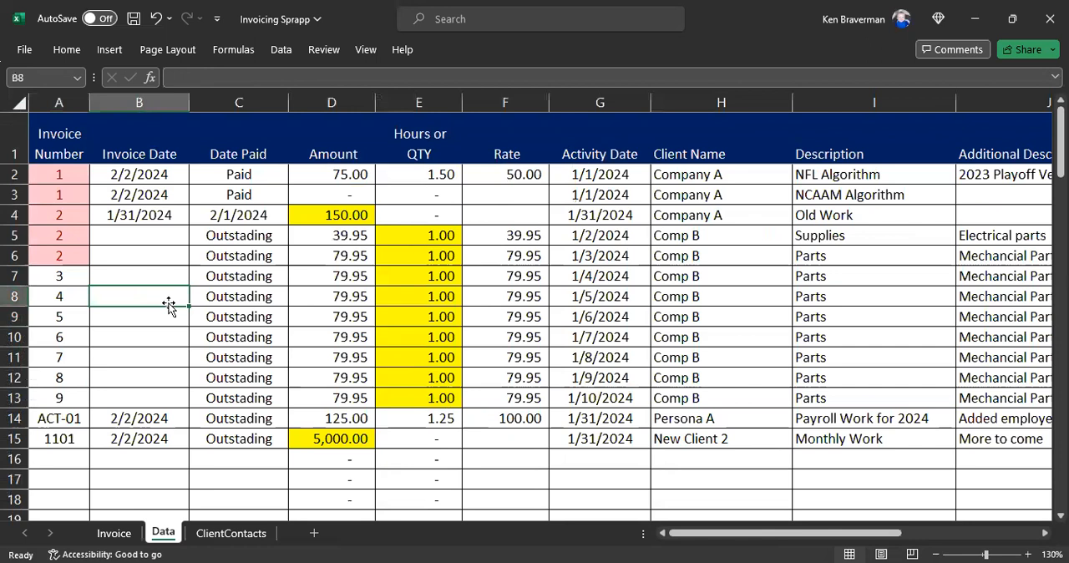
type("1/28/2024")
key("Return")
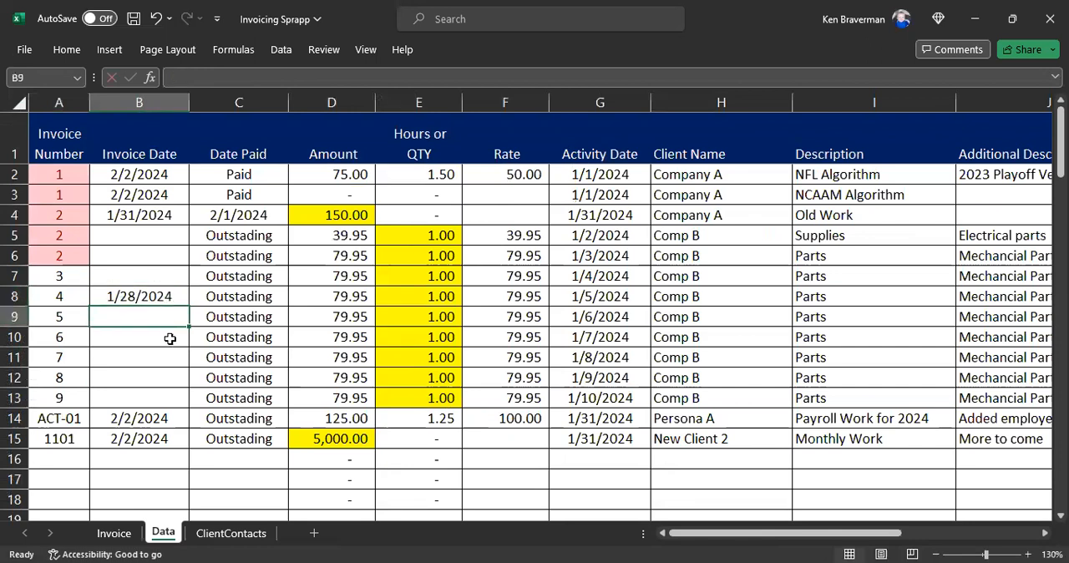
Step: Refresh the pivot table on the Invoice sheet and filter it by the invoice date 1/28/2024
left_click(114, 533)
left_click(282, 284)
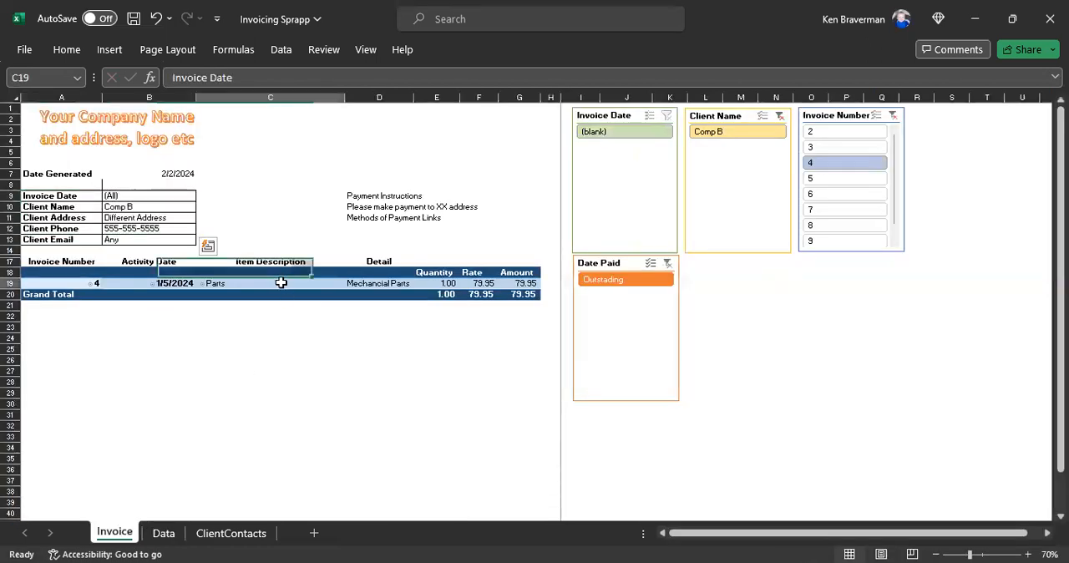
right_click(331, 278)
left_click(331, 278)
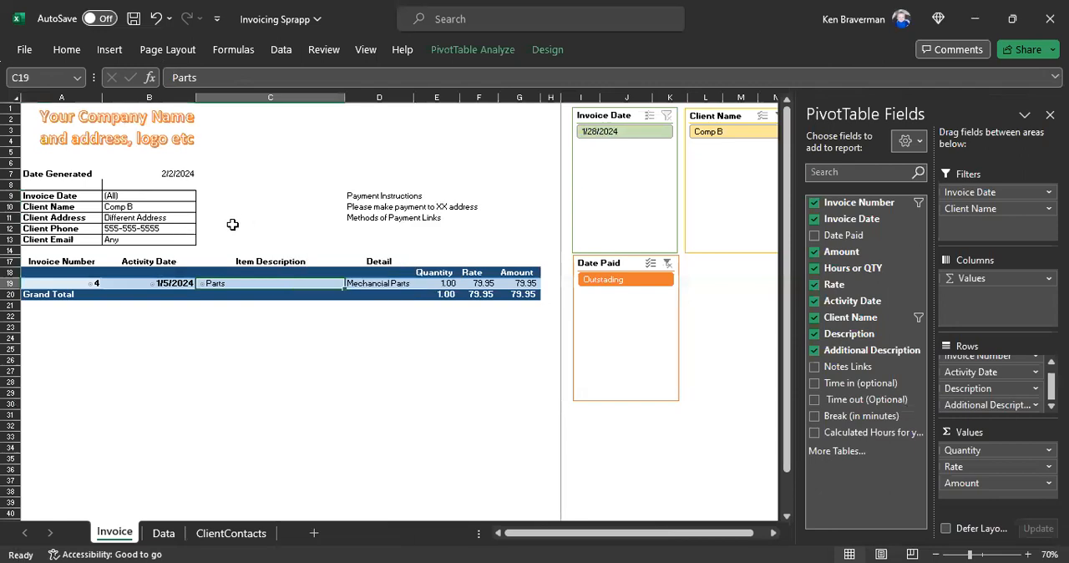
left_click(233, 225)
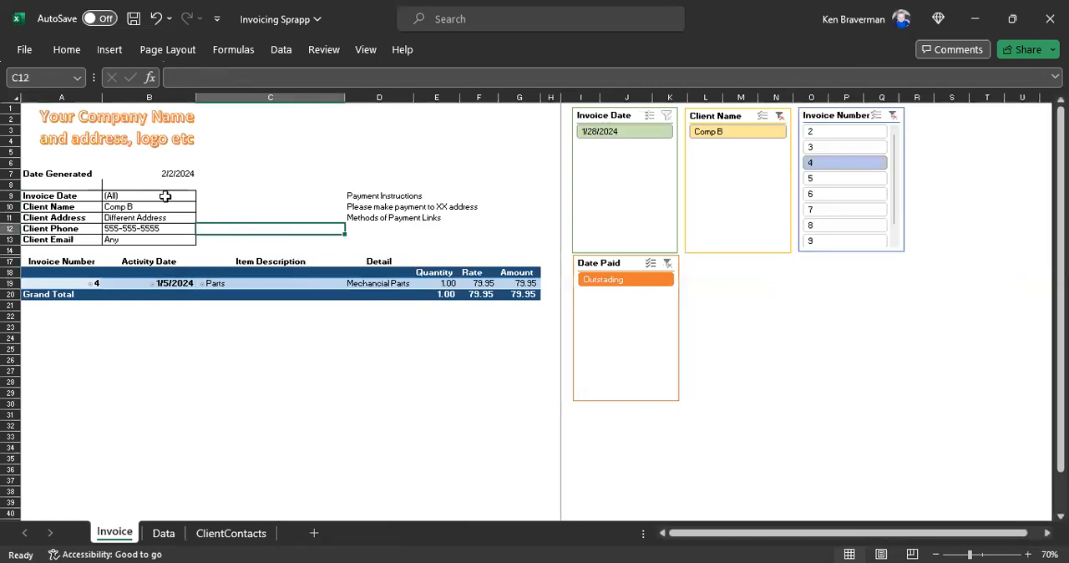
left_click(596, 131)
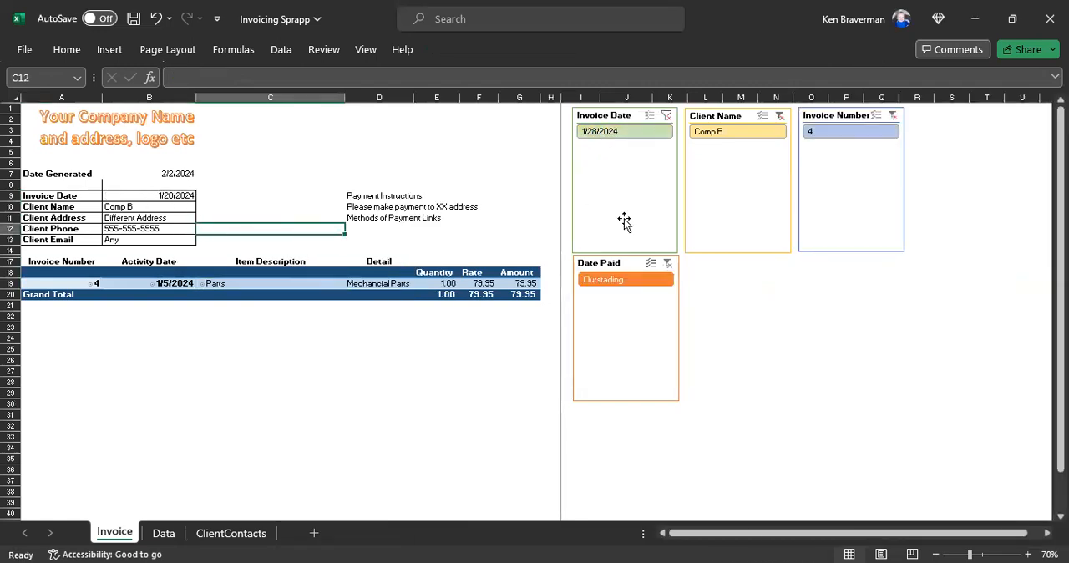
Step: Examine the invoice's client details block, payment instructions and the contact line below the table
left_click_drag(61, 174, 134, 237)
left_click(270, 350)
scroll(338, 407, "down", 1)
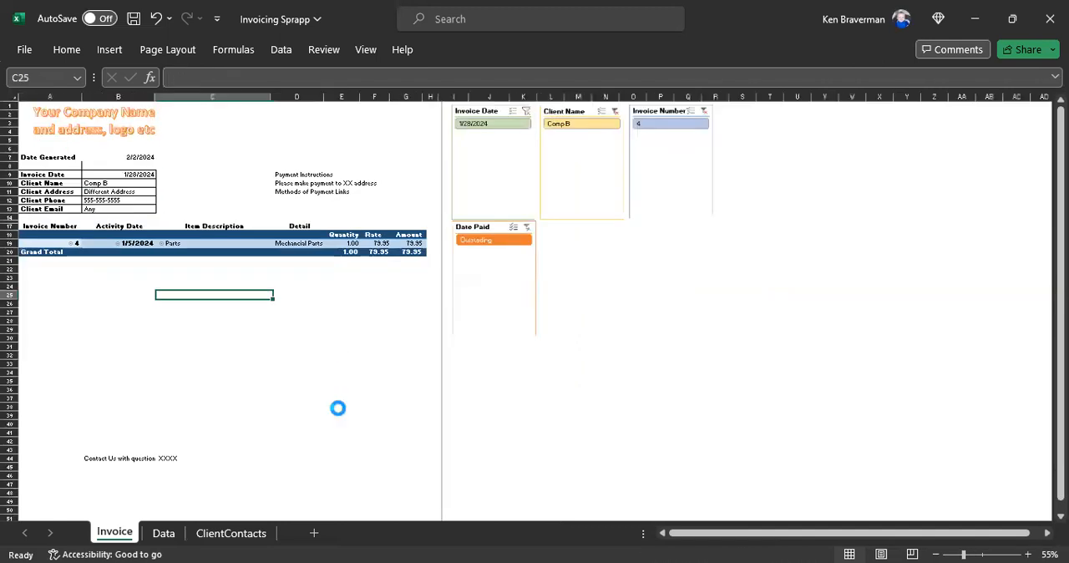
scroll(337, 407, "down", 1)
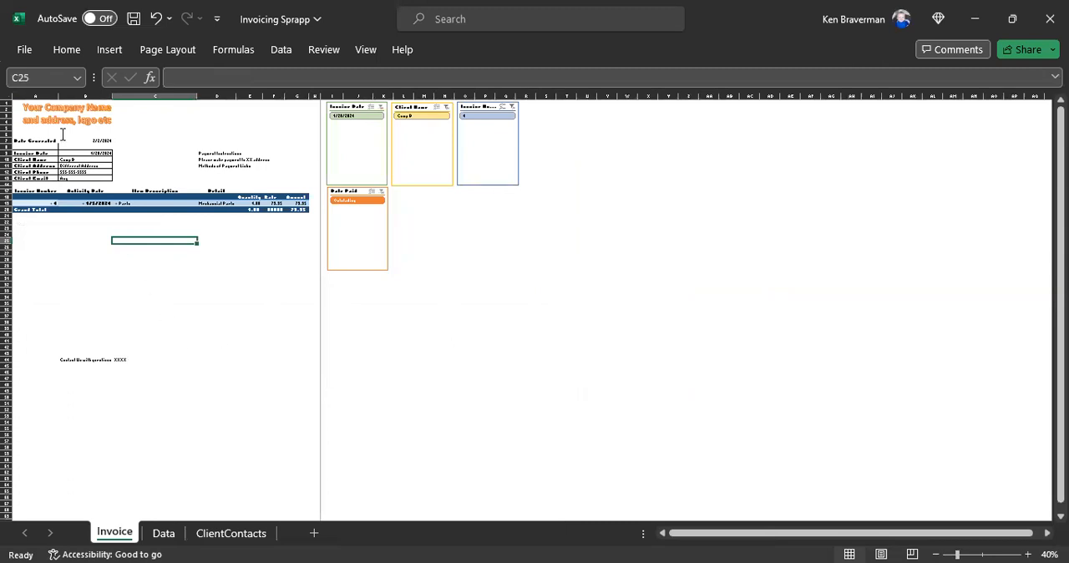
scroll(245, 356, "up", 1)
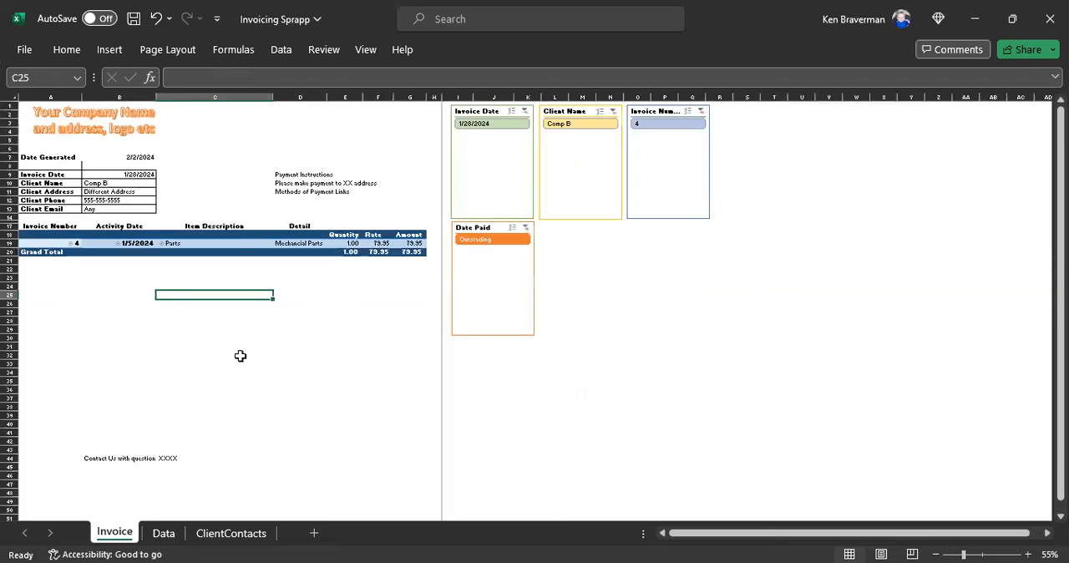
scroll(241, 356, "up", 1)
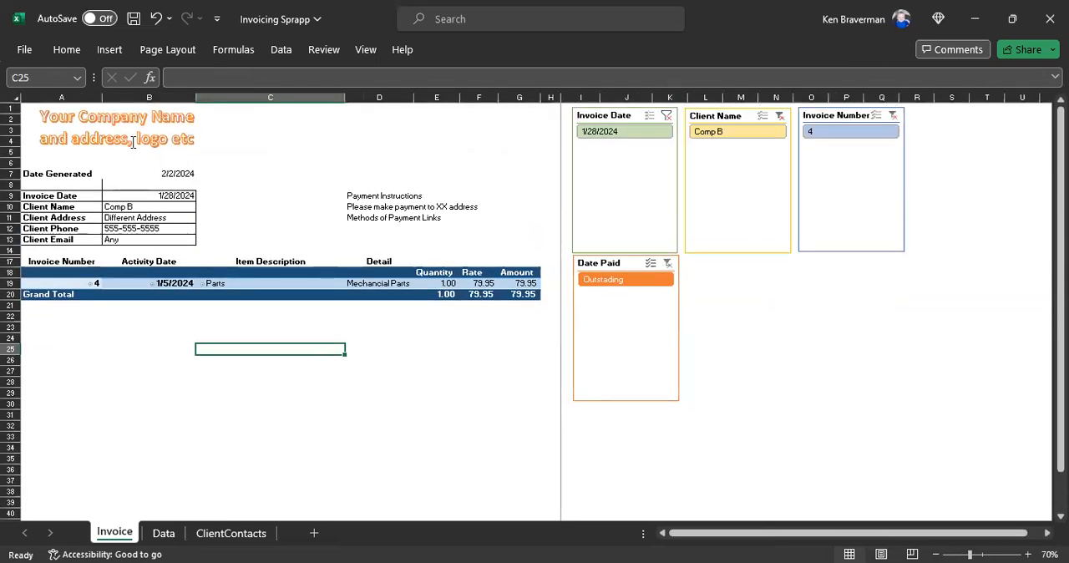
left_click_drag(370, 176, 440, 236)
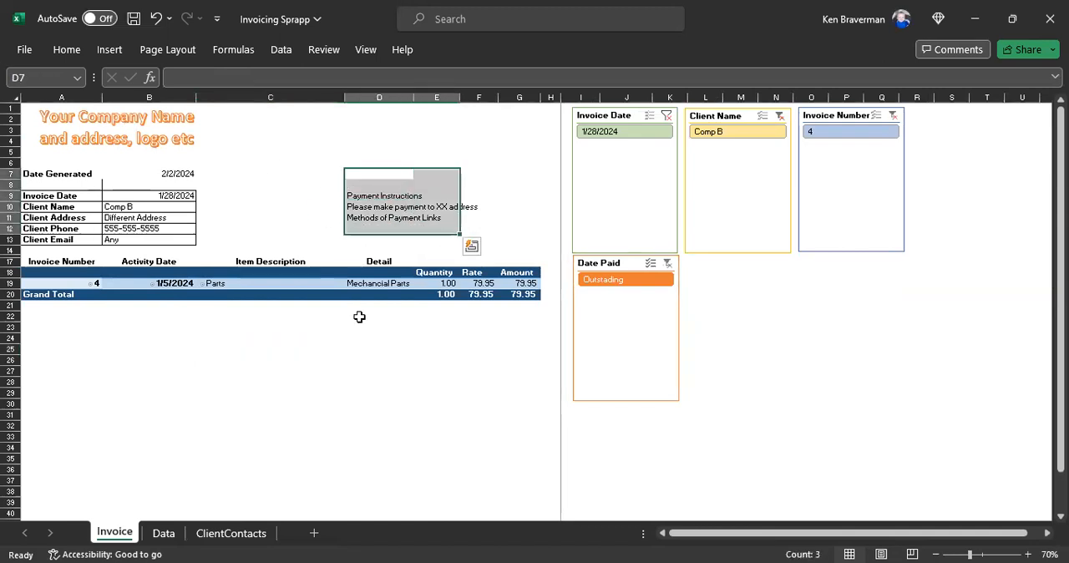
scroll(228, 421, "down", 3)
scroll(228, 421, "down", 1)
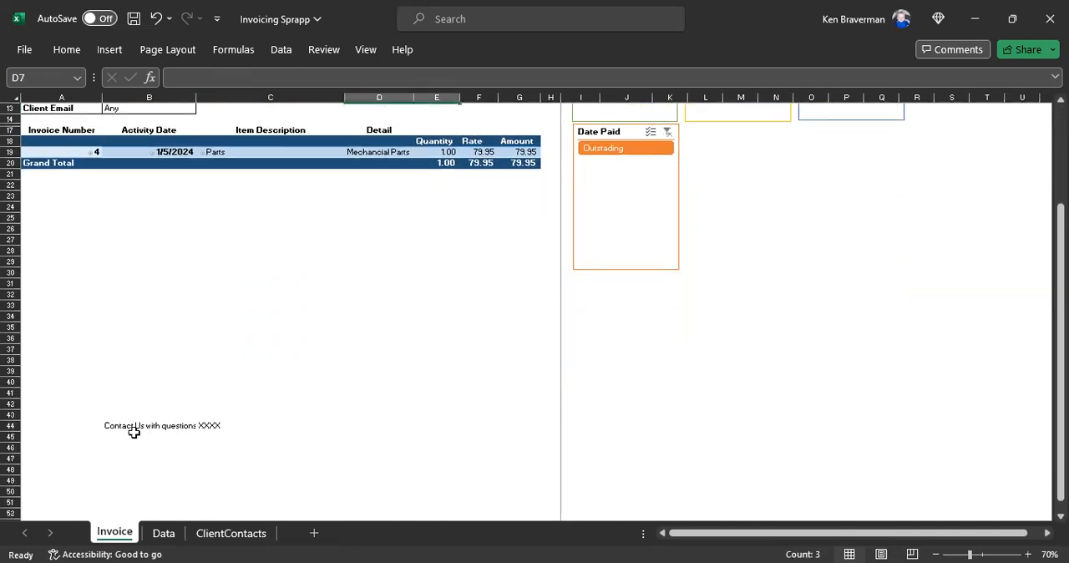
left_click(134, 434)
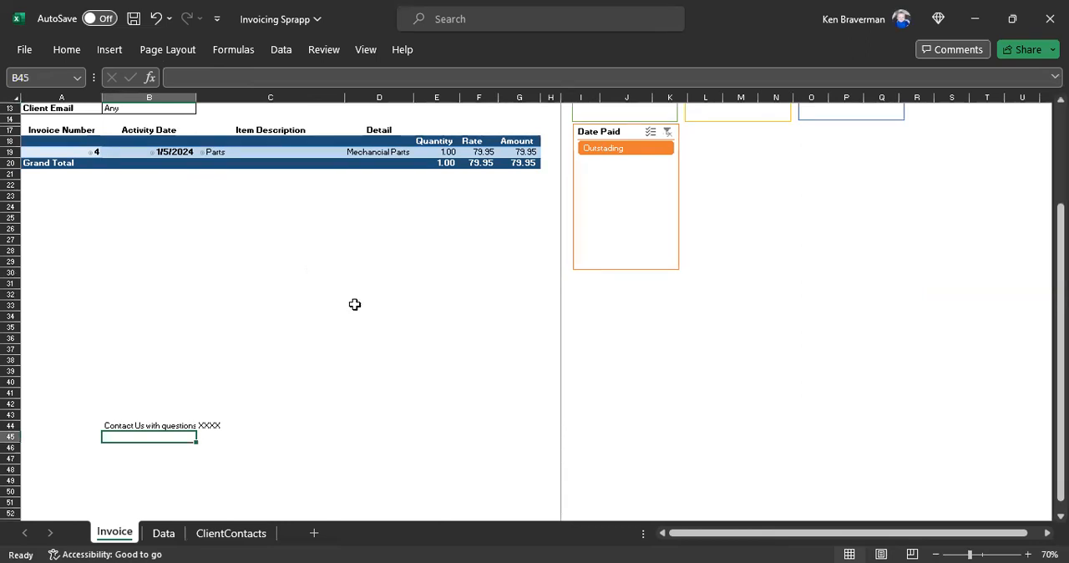
Step: Set rows 1 through 13 of the Invoice sheet to repeat at the top of every printed page
scroll(353, 303, "up", 2)
scroll(291, 363, "up", 2)
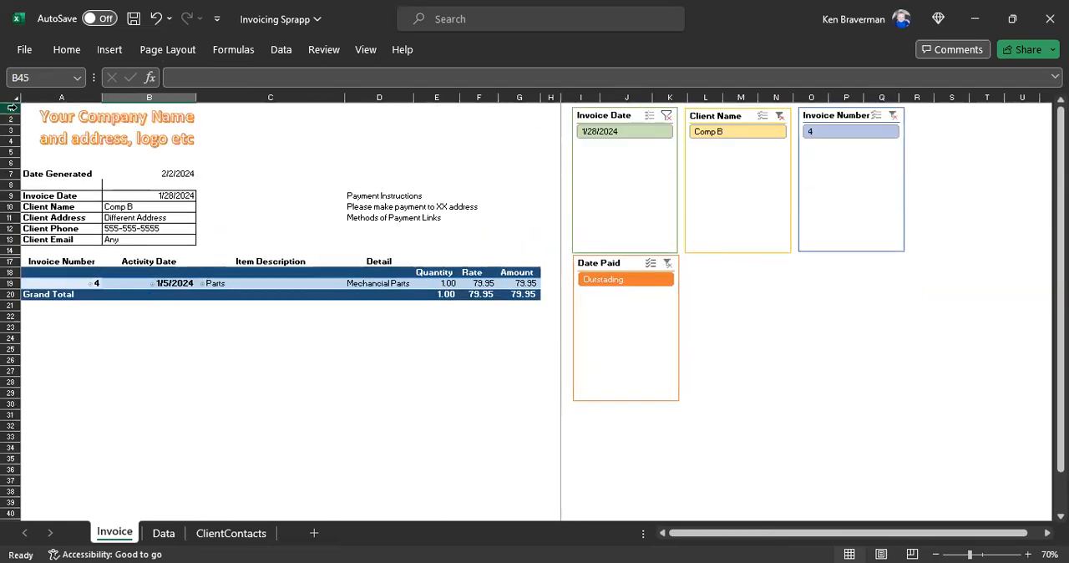
left_click_drag(12, 107, 10, 185)
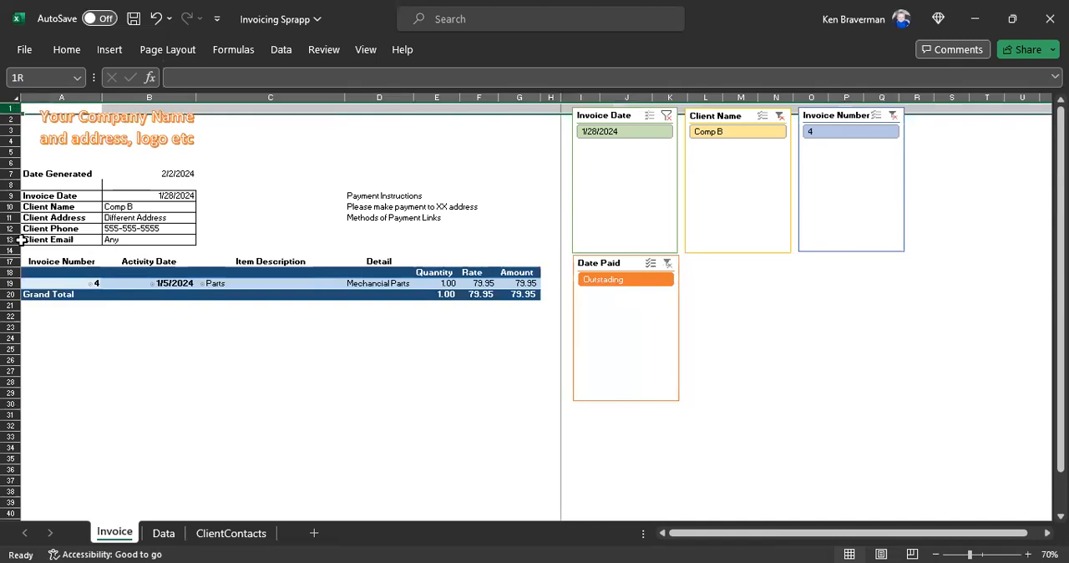
left_click_drag(20, 240, 20, 240)
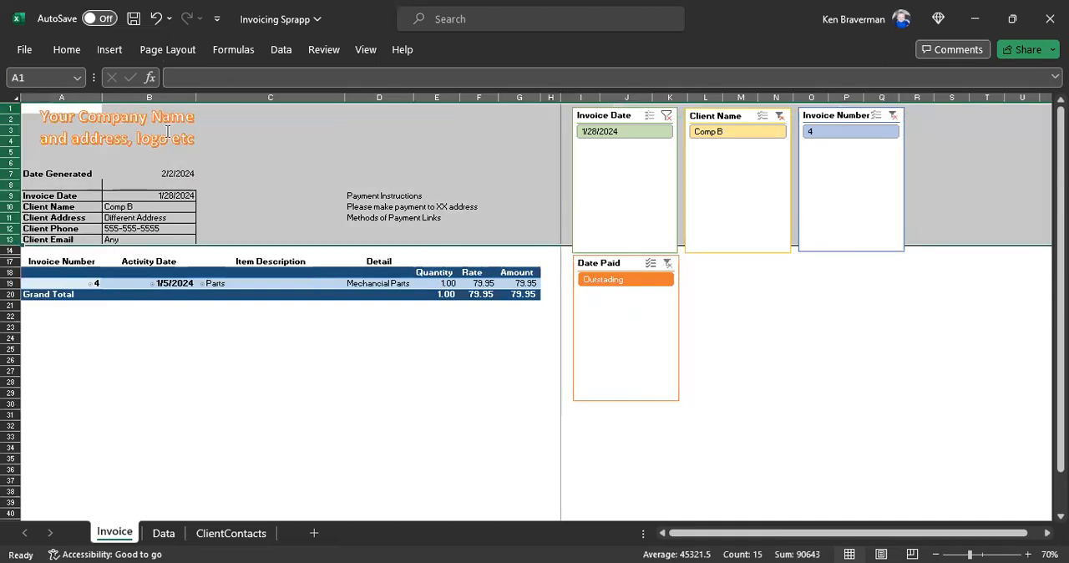
left_click(168, 52)
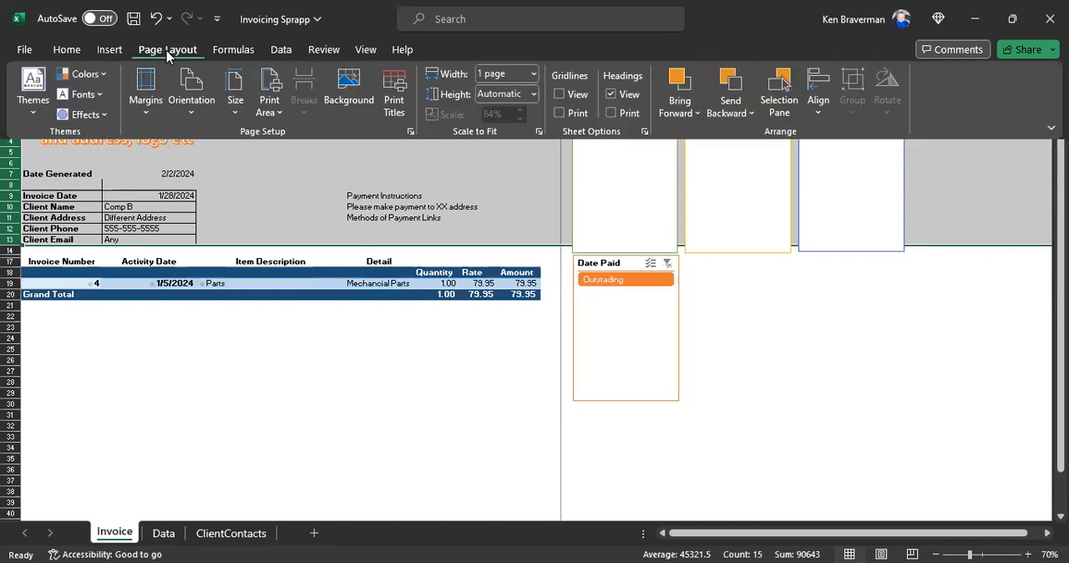
left_click(389, 113)
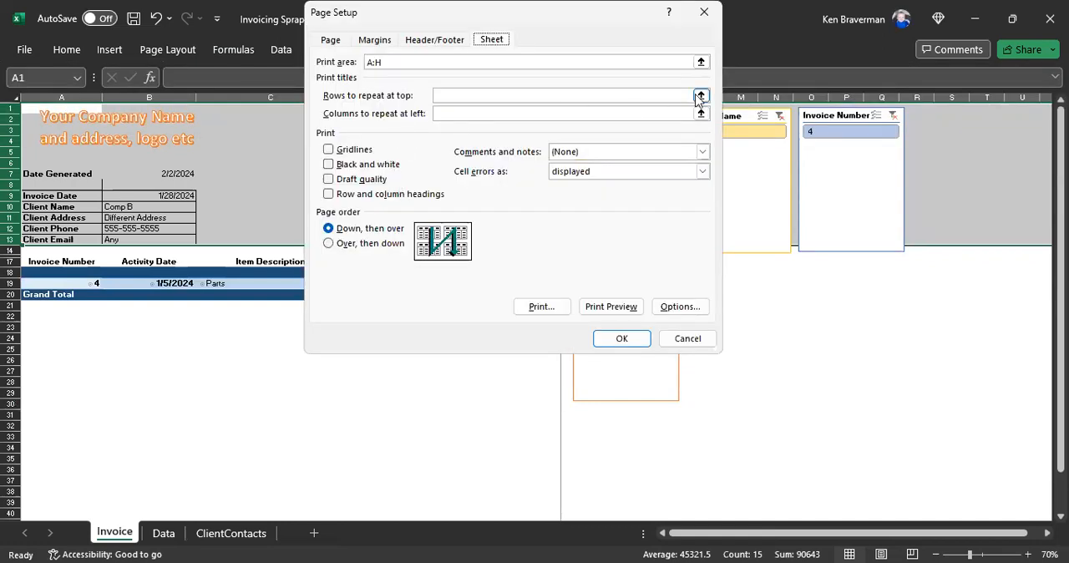
left_click(701, 95)
left_click(10, 112)
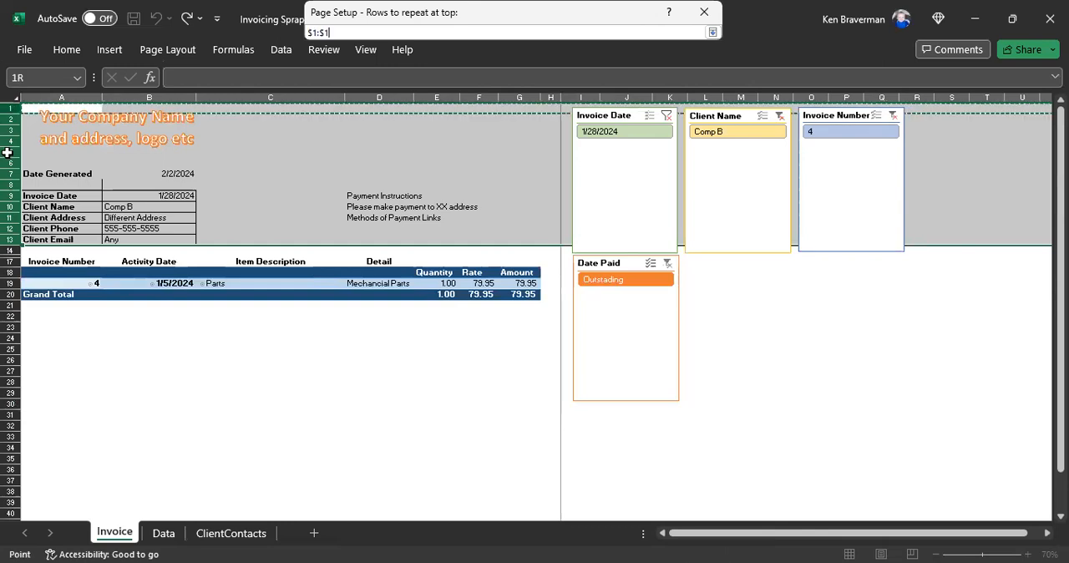
left_click_drag(5, 239, 5, 239)
left_click(713, 32)
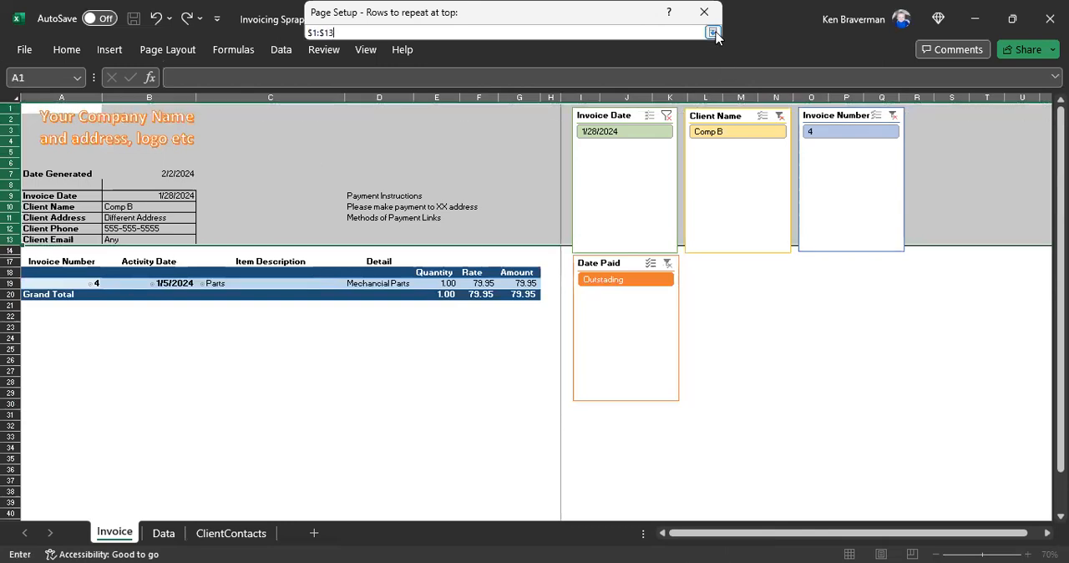
left_click(618, 341)
left_click(372, 384)
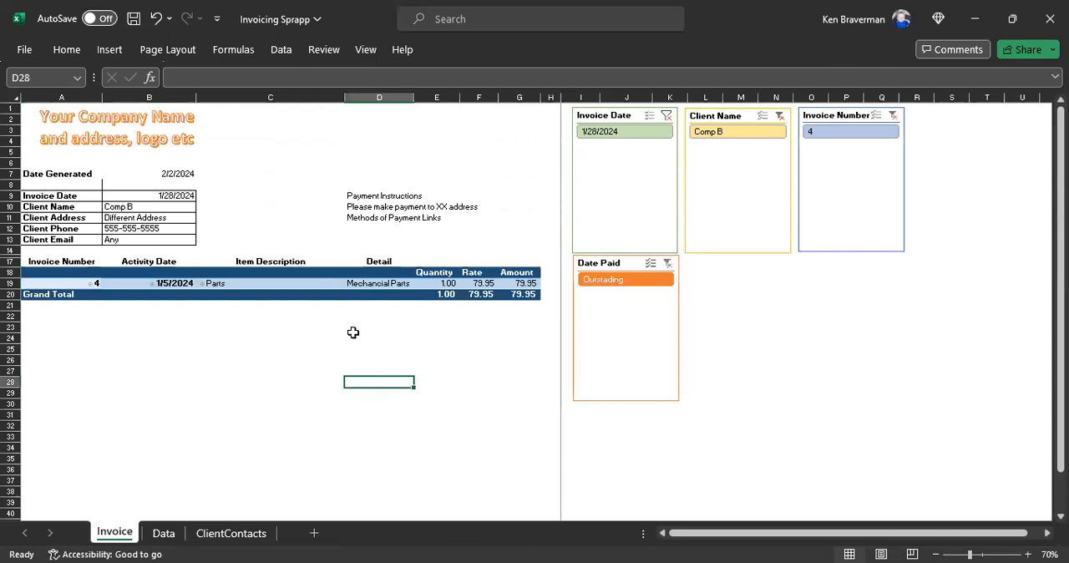
Step: Refresh the invoice pivot table and clear the invoice number, client name and invoice date slicer filters
left_click(355, 288)
left_click(336, 283)
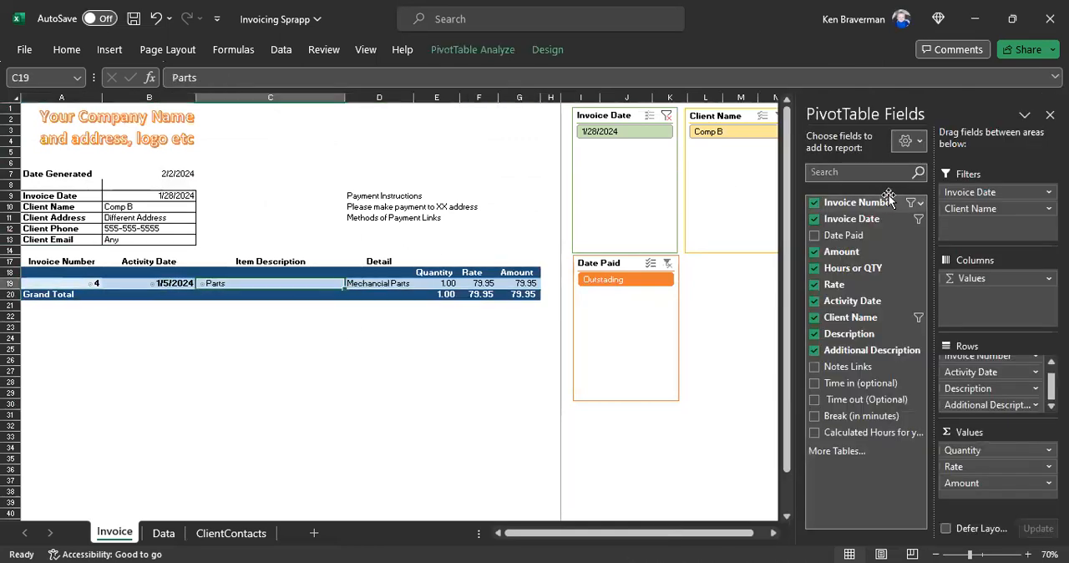
left_click(1050, 115)
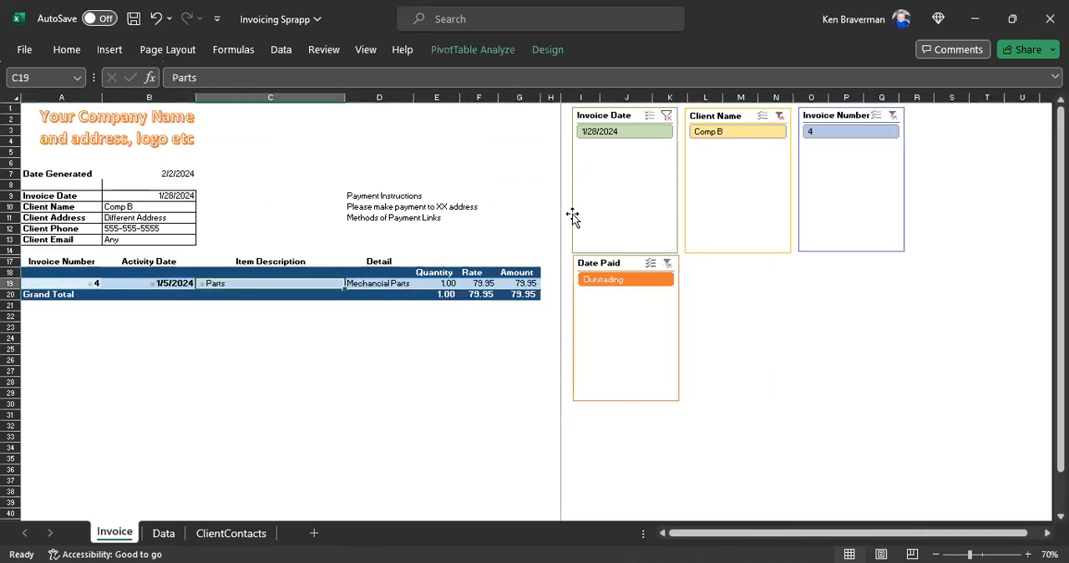
right_click(249, 278)
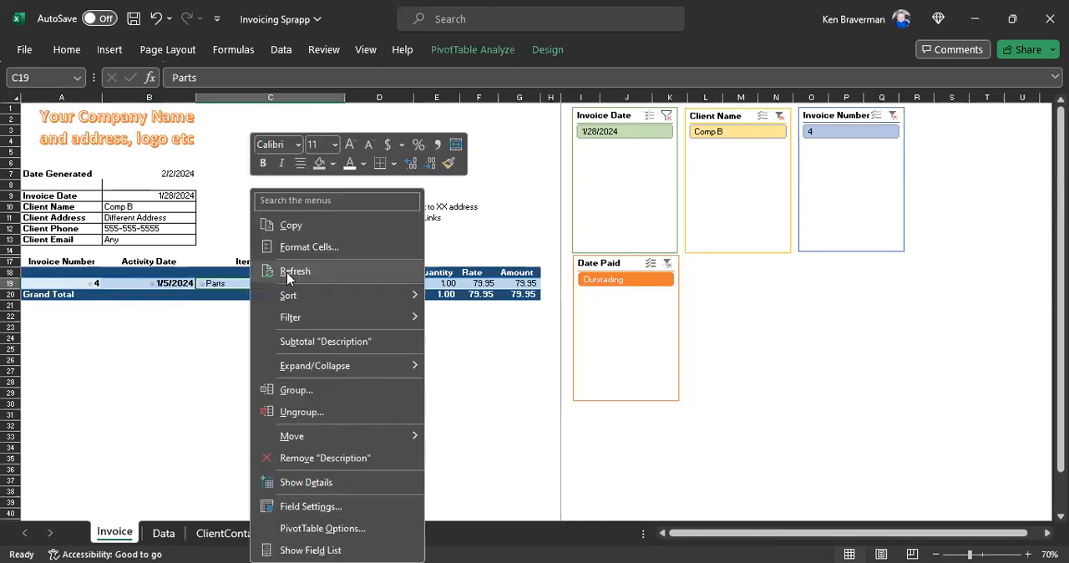
left_click(287, 272)
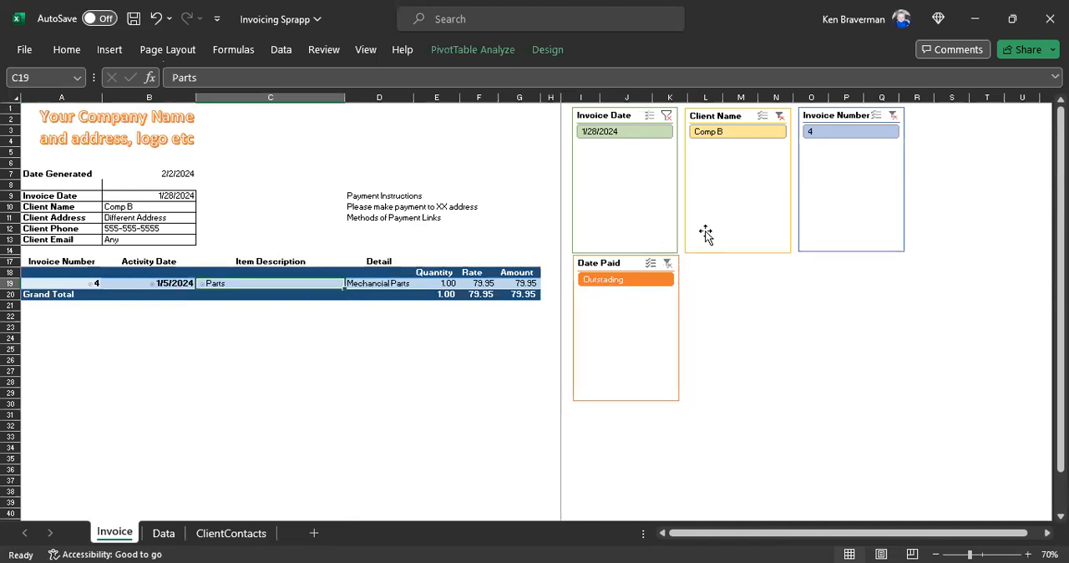
left_click(892, 114)
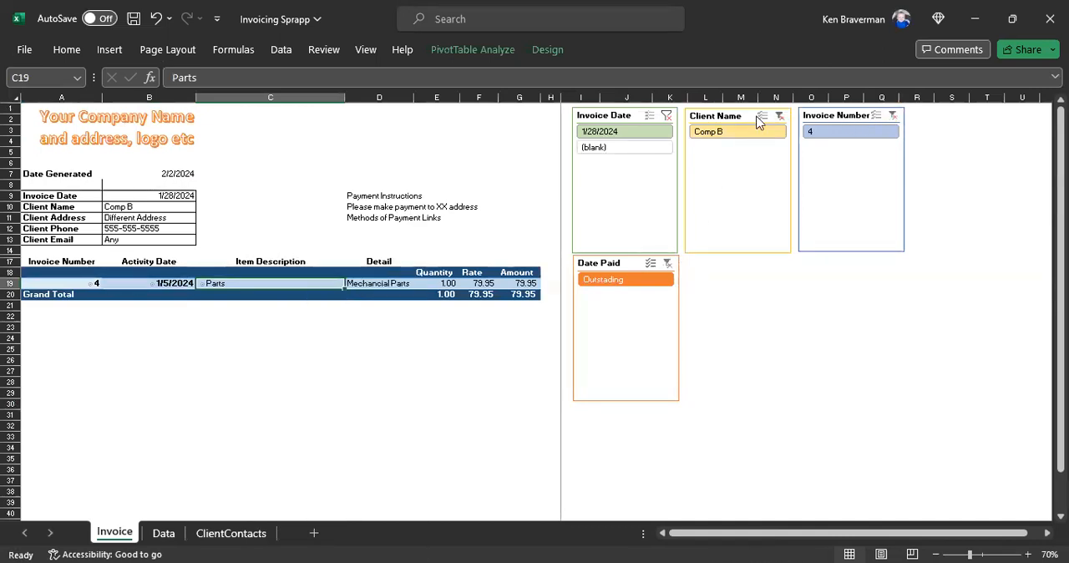
left_click(667, 115)
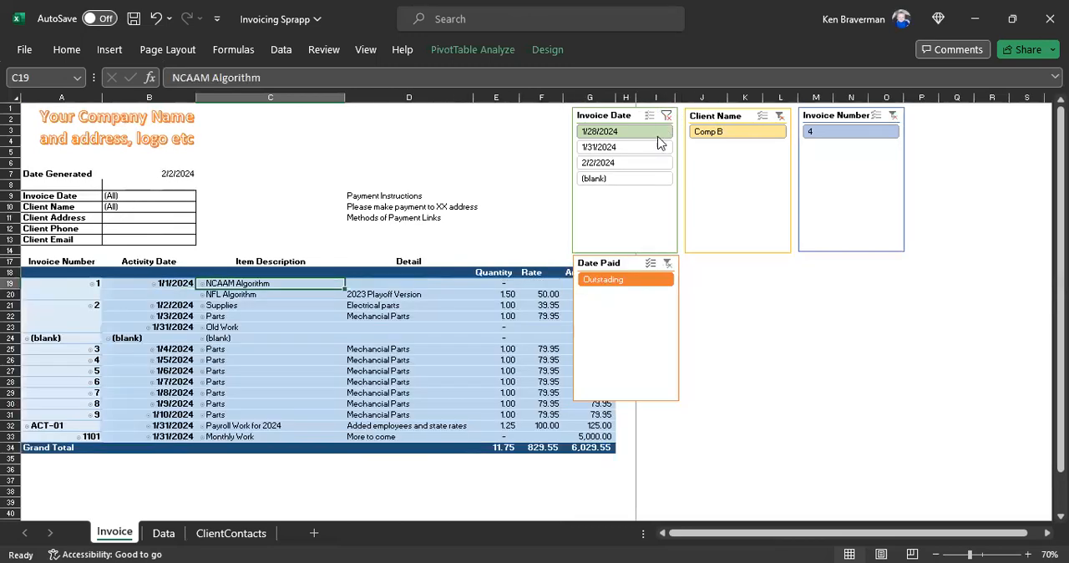
Step: Fill the New Client 2 entry in row 15 of the Data sheet, columns A to J, down as a series through row 96
left_click(164, 533)
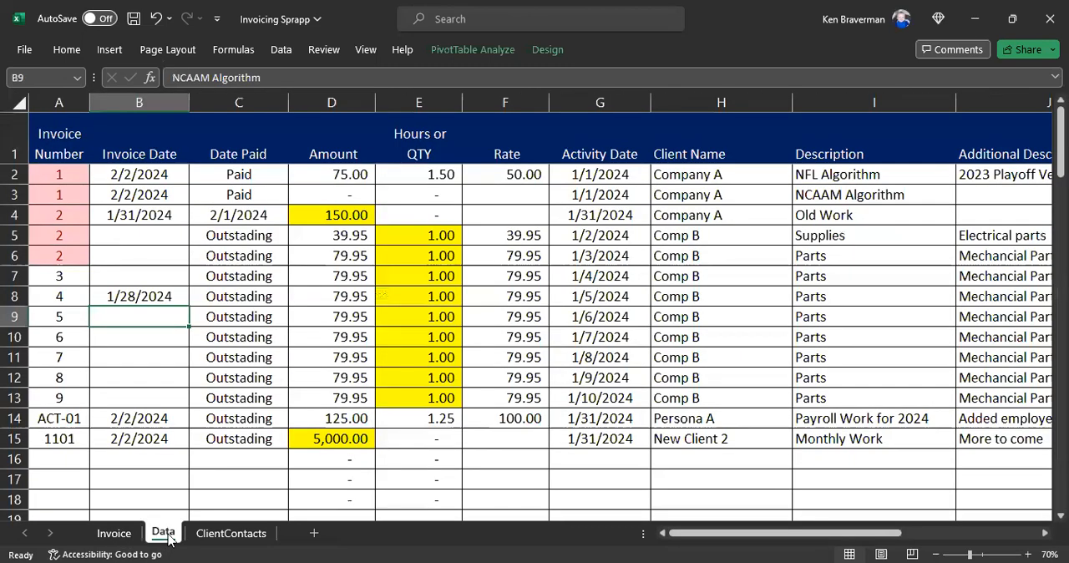
scroll(222, 351, "down", 1)
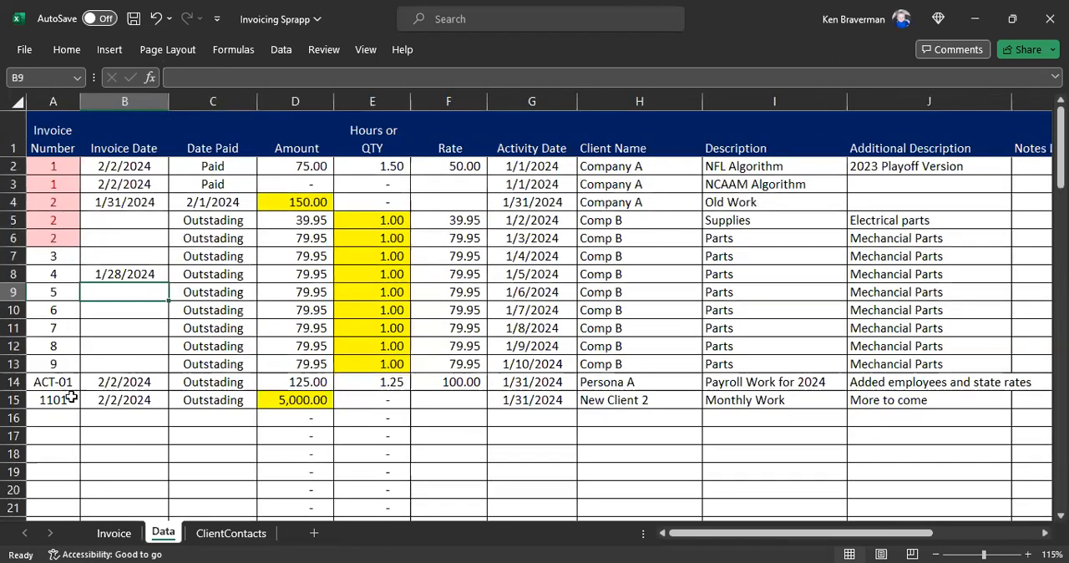
left_click_drag(63, 401, 945, 398)
scroll(944, 398, "down", 1)
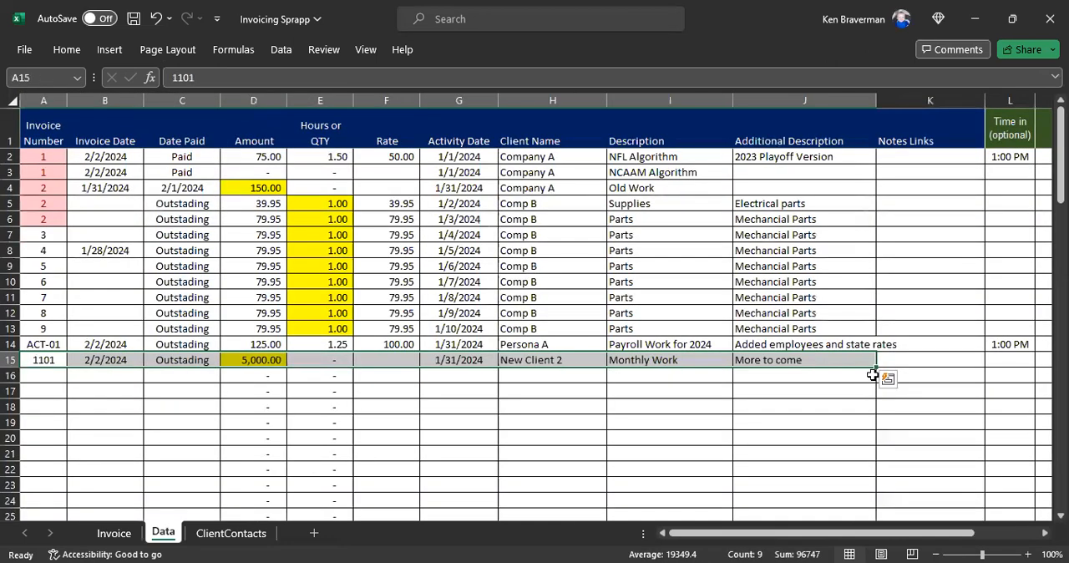
left_click_drag(876, 369, 890, 499)
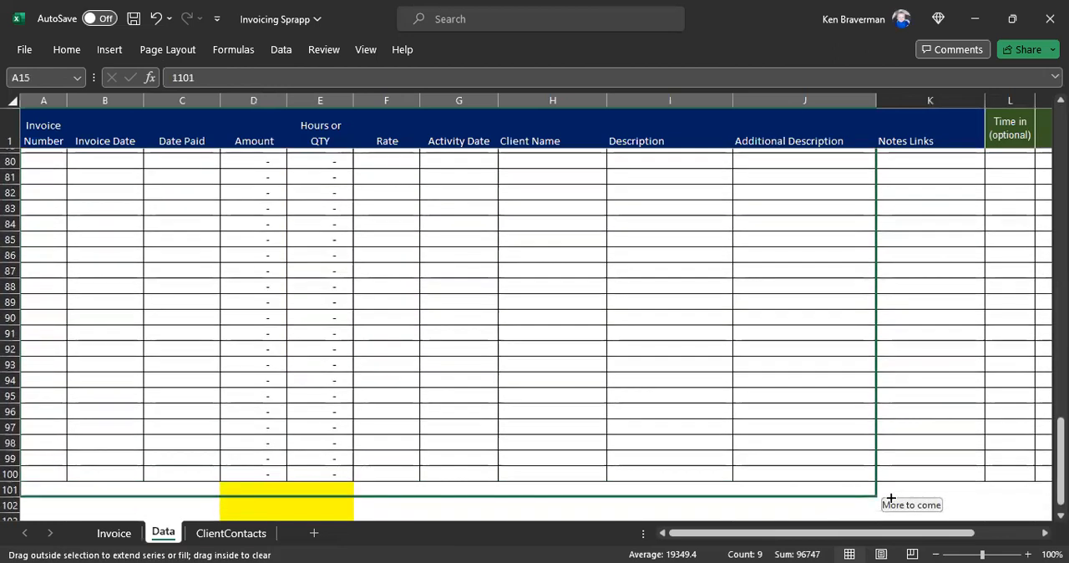
left_click_drag(855, 422, 854, 413)
left_click(396, 420)
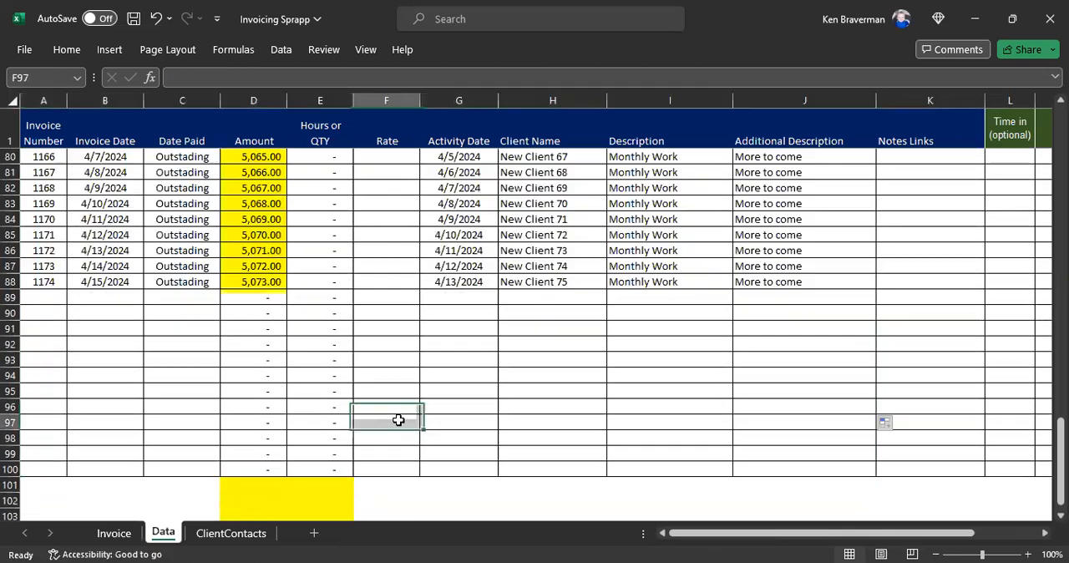
Step: Extend the entries from row 96 across columns A to O down to row 1910 and return to the first entry
scroll(396, 401, "down", 3)
left_click_drag(29, 352, 899, 501)
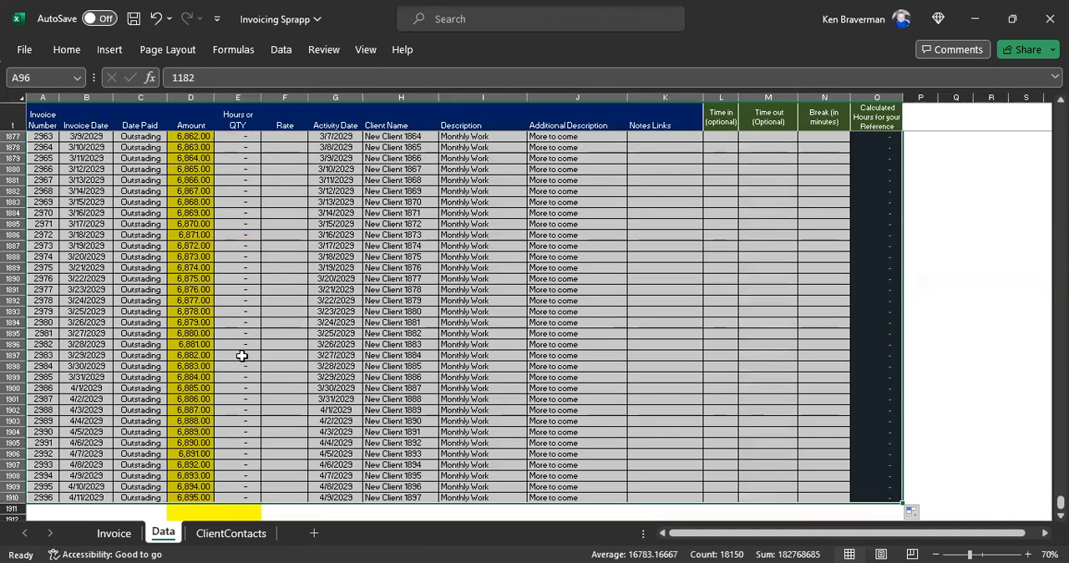
left_click(44, 377)
key("ctrl+Up")
key("Down")
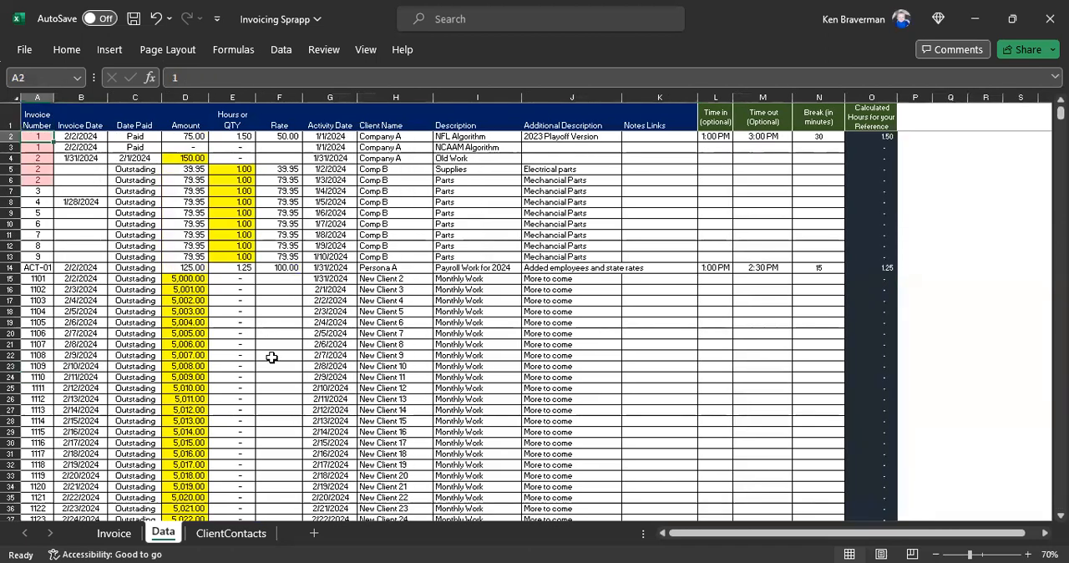
Step: Refresh the pivot table on the Invoice sheet and allow it to replace the overlapping sheet data
left_click(114, 533)
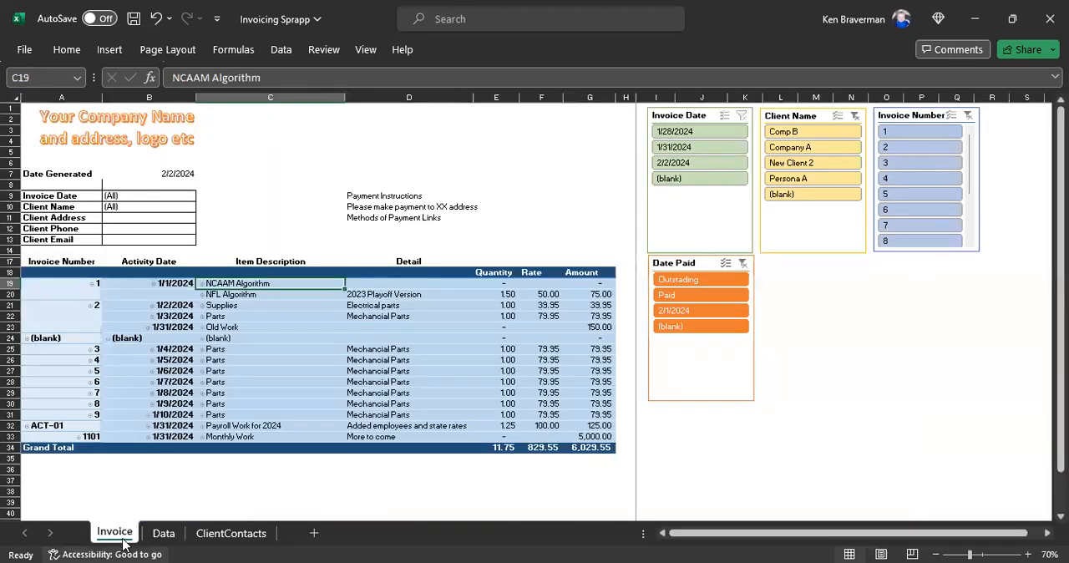
right_click(269, 331)
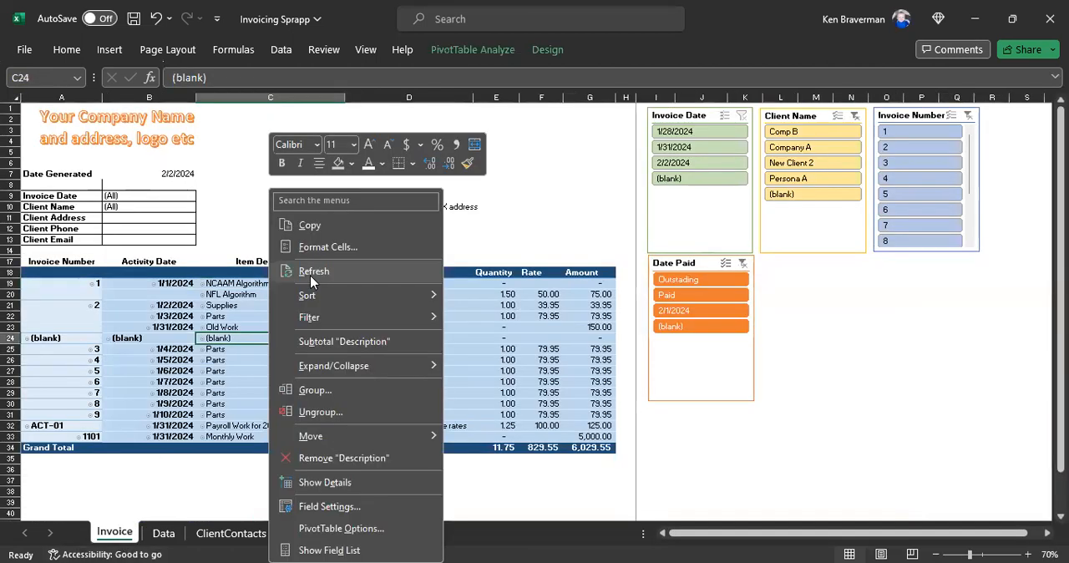
left_click(310, 276)
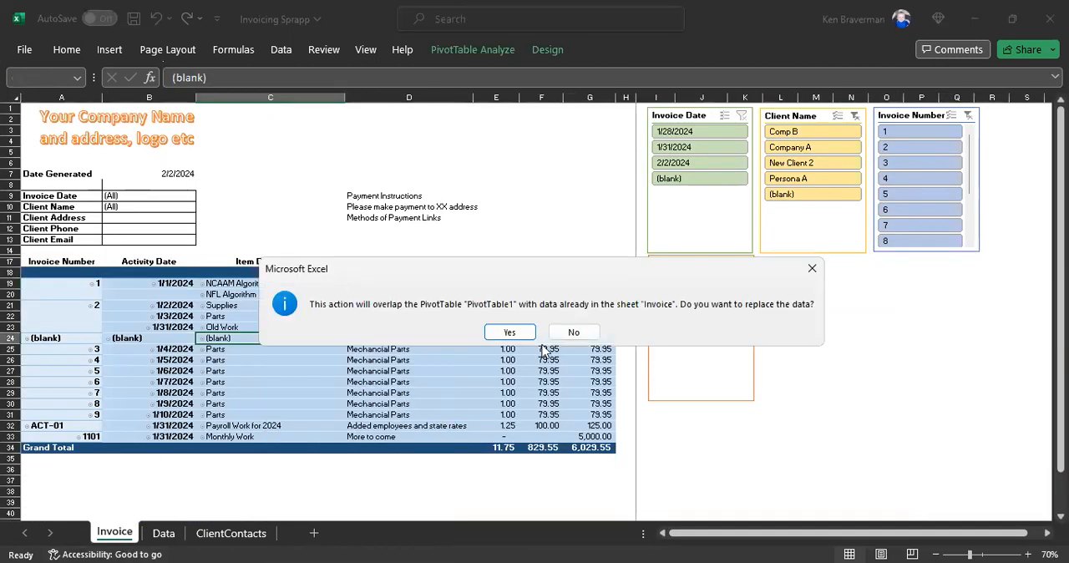
left_click(510, 332)
Step: Look through the refreshed pivot table's extended list of Monthly Work entries on the Invoice sheet
scroll(326, 365, "down", 12)
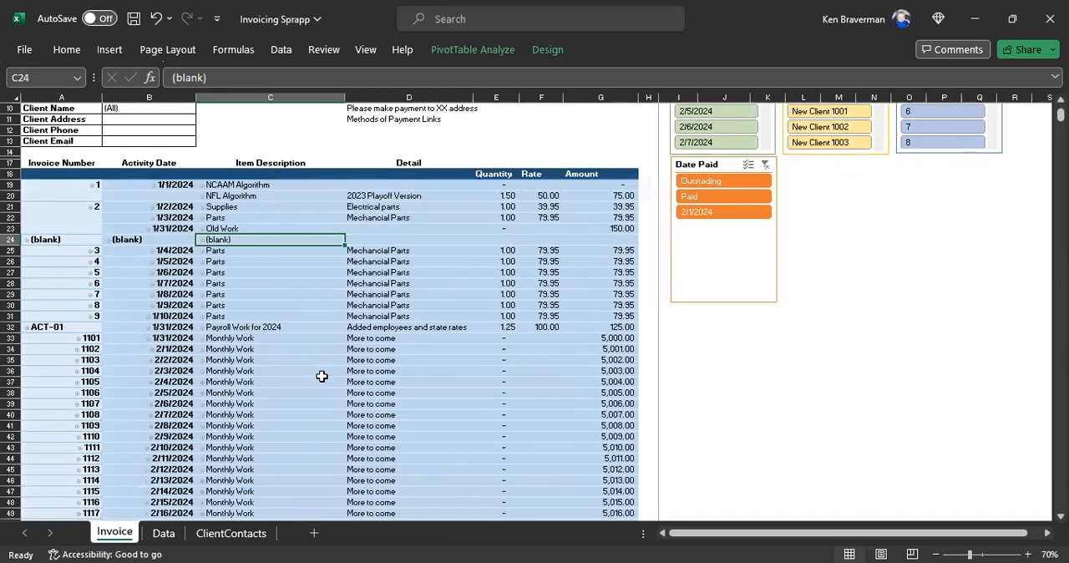
scroll(313, 375, "down", 1)
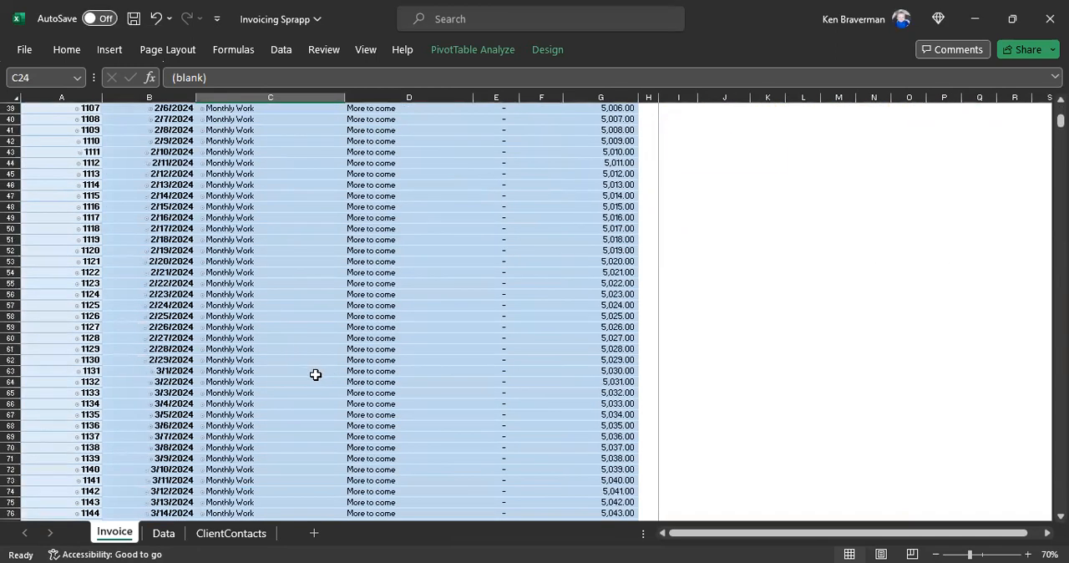
scroll(318, 377, "down", 20)
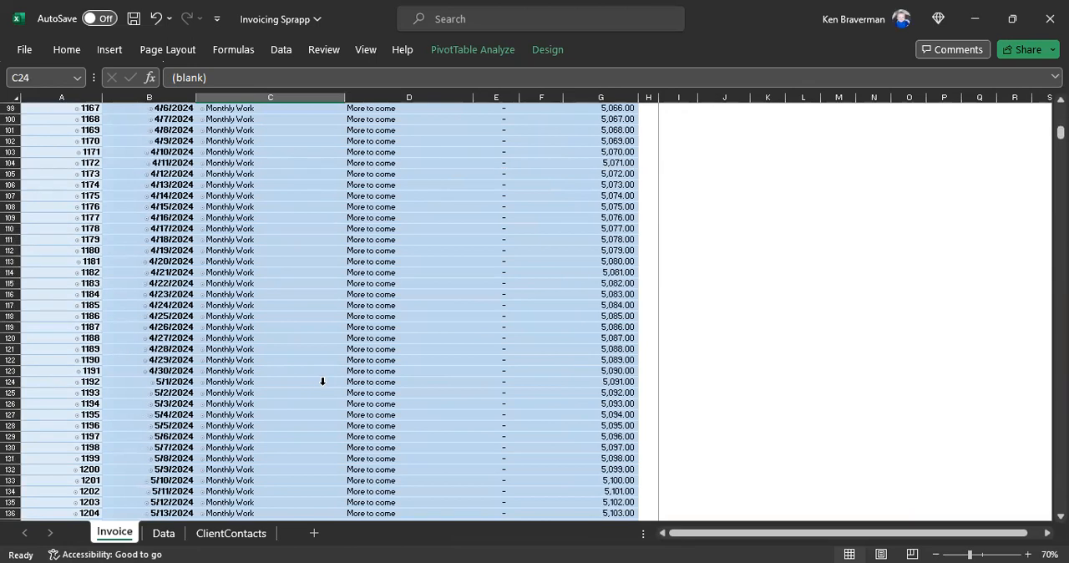
scroll(323, 387, "down", 20)
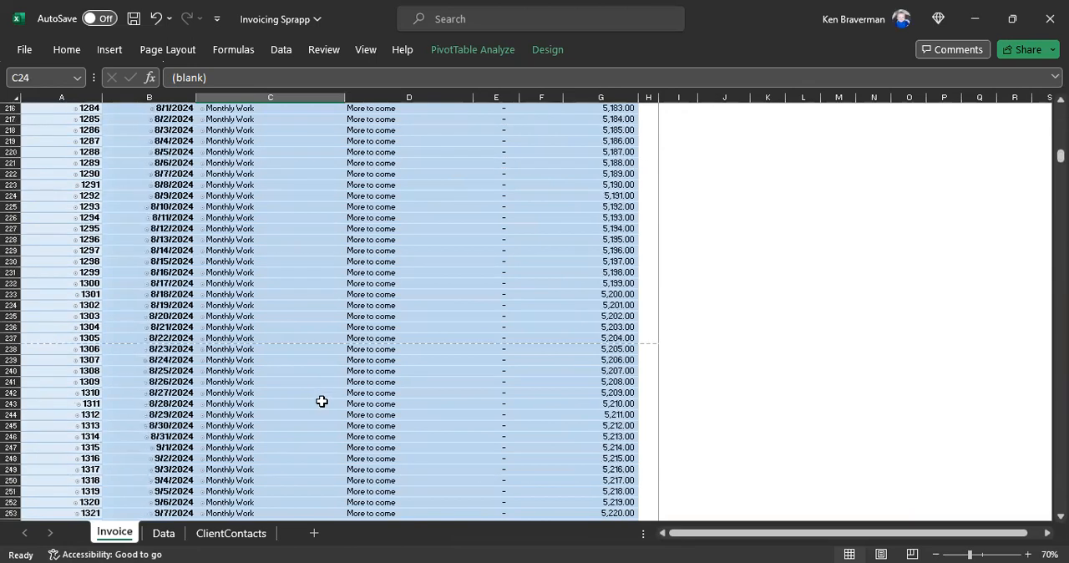
scroll(324, 387, "up", 18)
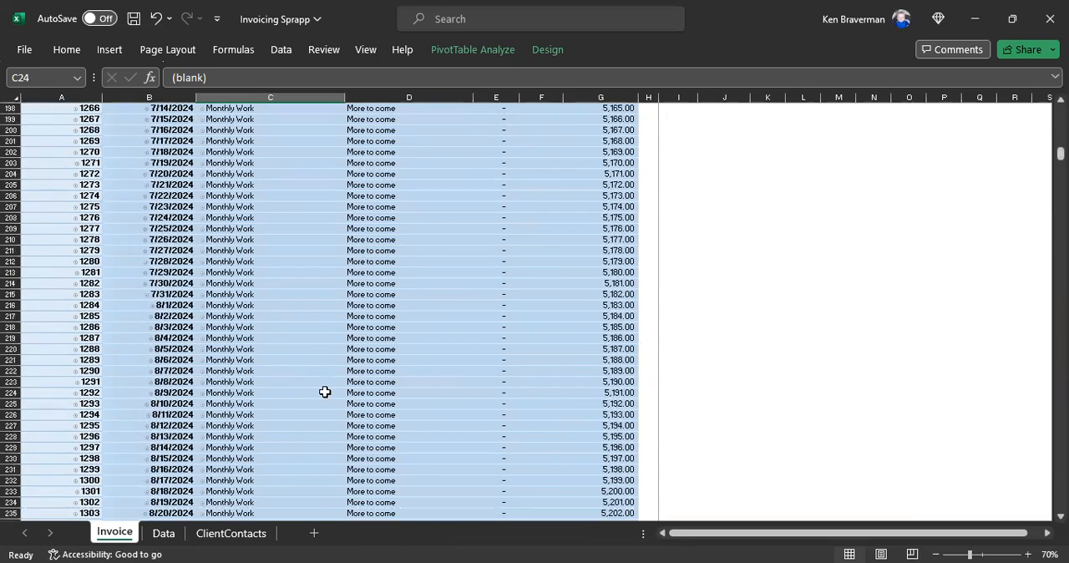
scroll(325, 392, "up", 20)
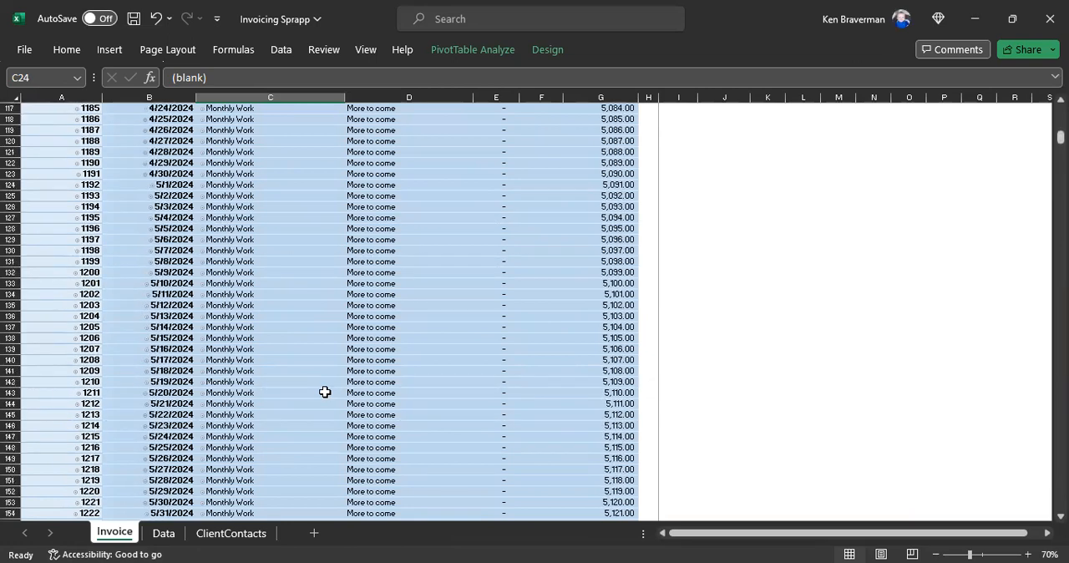
scroll(325, 392, "up", 20)
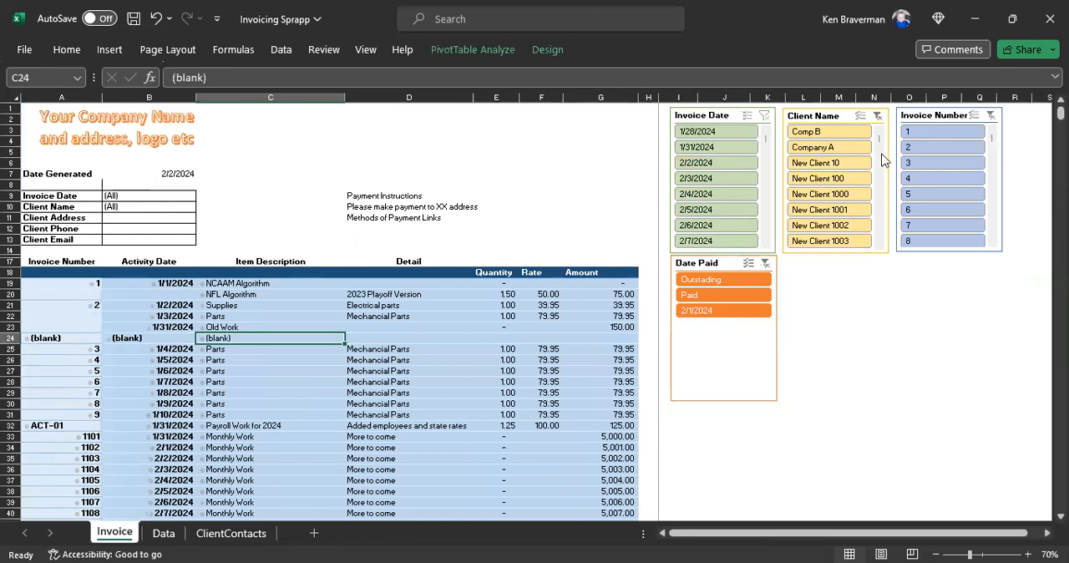
Step: Filter the invoice by client New Client 1008 with the slicer, and clear that client filter to review all entries
left_click(878, 244)
left_click(878, 244)
left_click(879, 244)
left_click(879, 244)
left_click(839, 194)
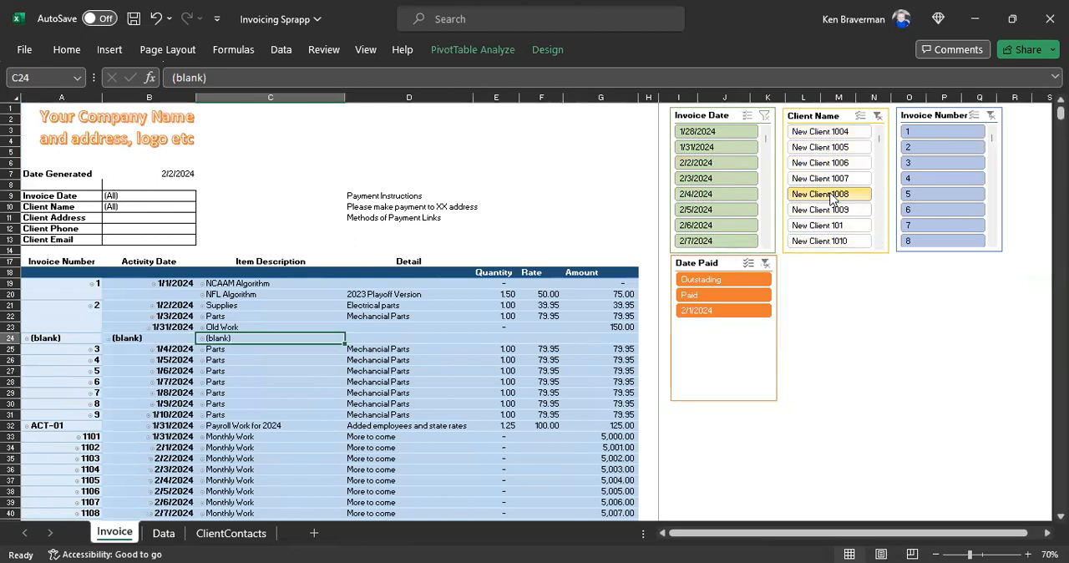
left_click(765, 115)
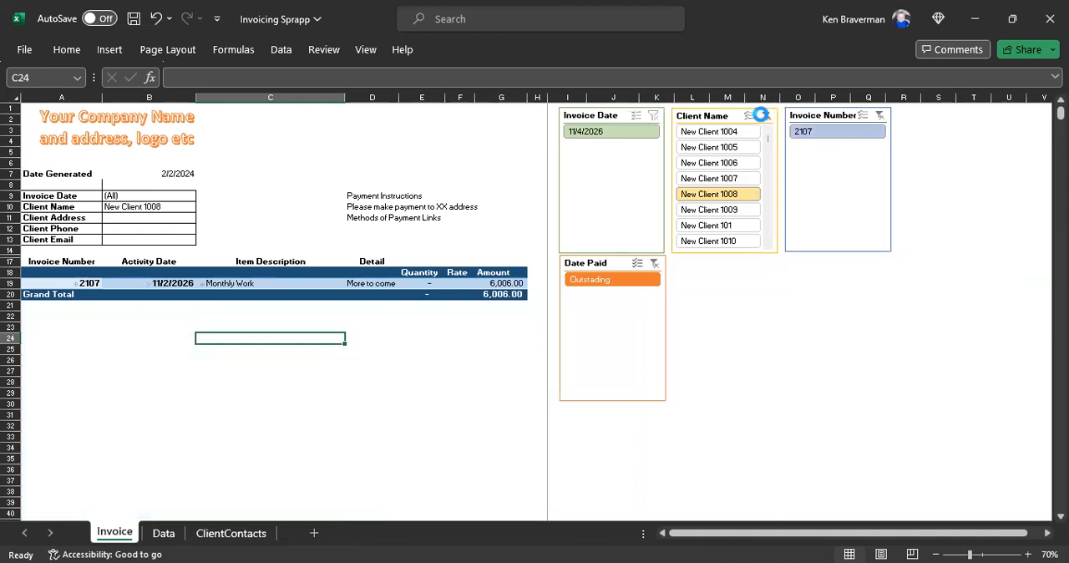
scroll(384, 339, "down", 4)
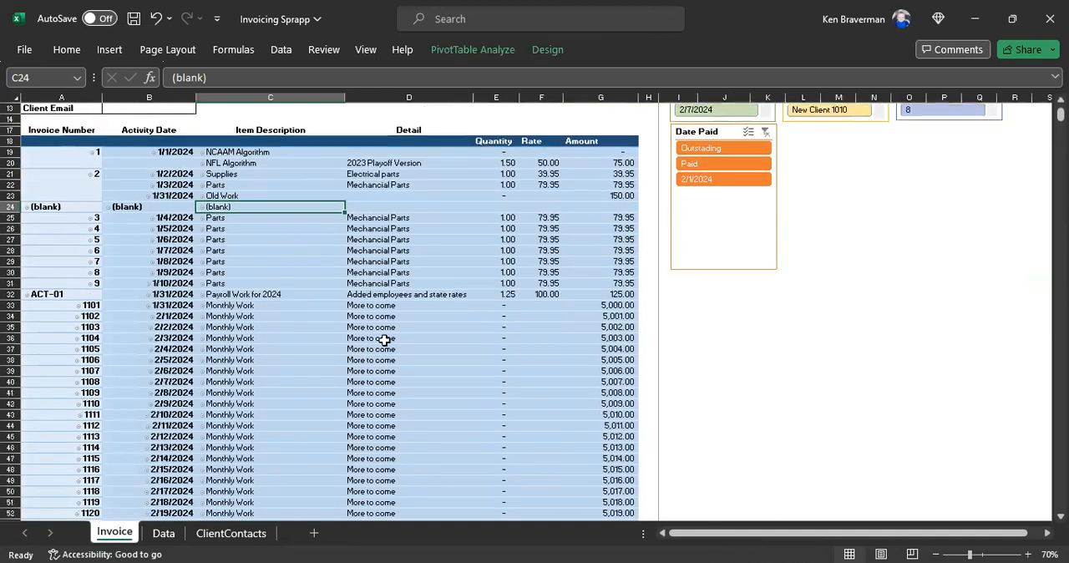
scroll(380, 334, "up", 4)
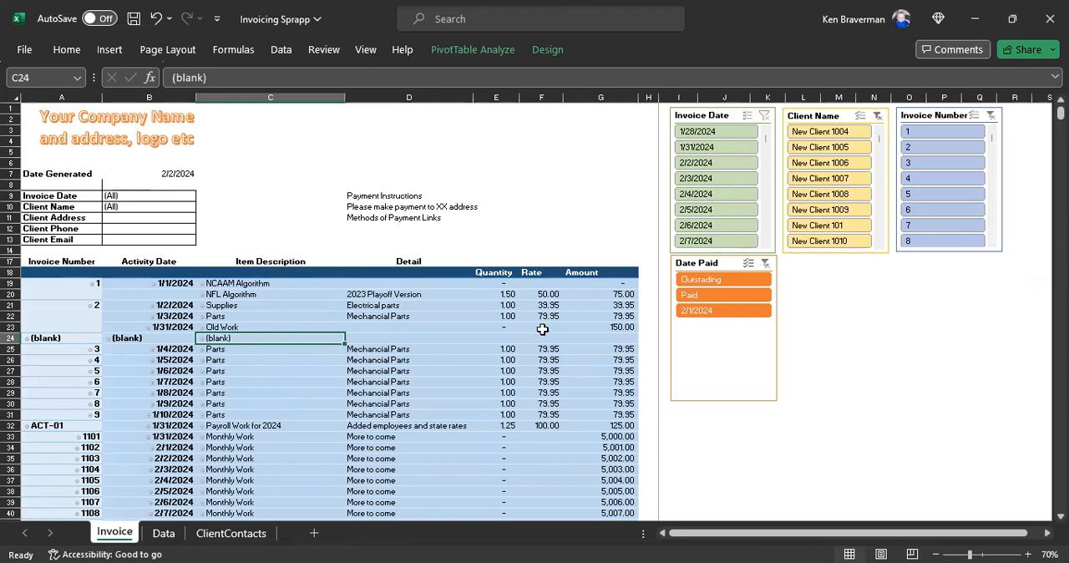
Step: Examine the unfiltered invoice listing on the Invoice sheet from its last entries back up to the header block
key("ctrl+Down")
key("ctrl+Up")
key("Down")
key("Up")
key("Up")
key("Up")
key("Up")
key("Up")
key("Up")
key("Up")
key("Up")
key("Up")
key("Up")
key("Up")
key("Up")
key("Up")
key("Up")
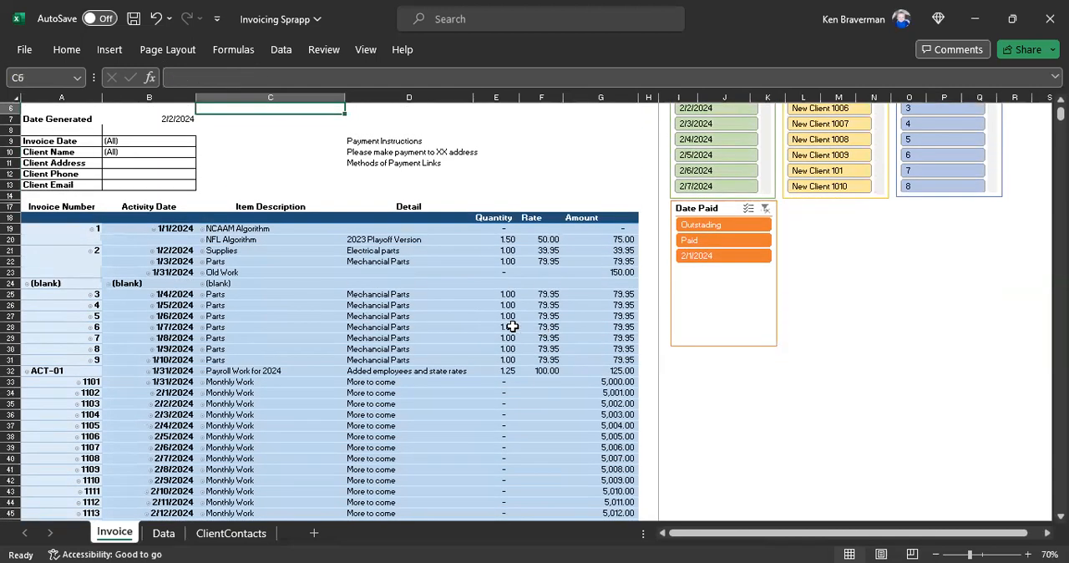
scroll(276, 293, "up", 2)
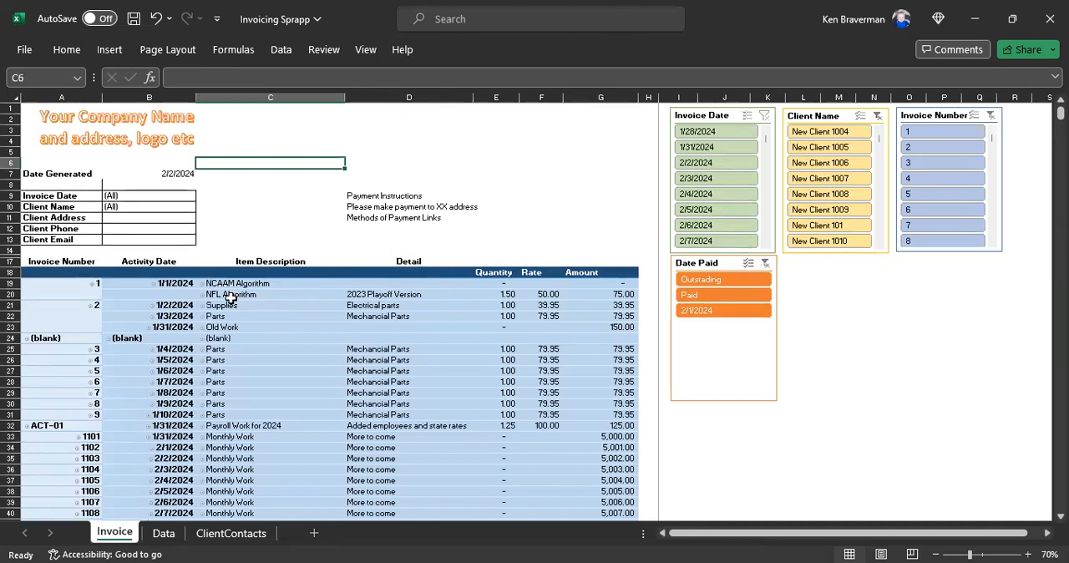
scroll(242, 293, "down", 6)
scroll(282, 284, "up", 5)
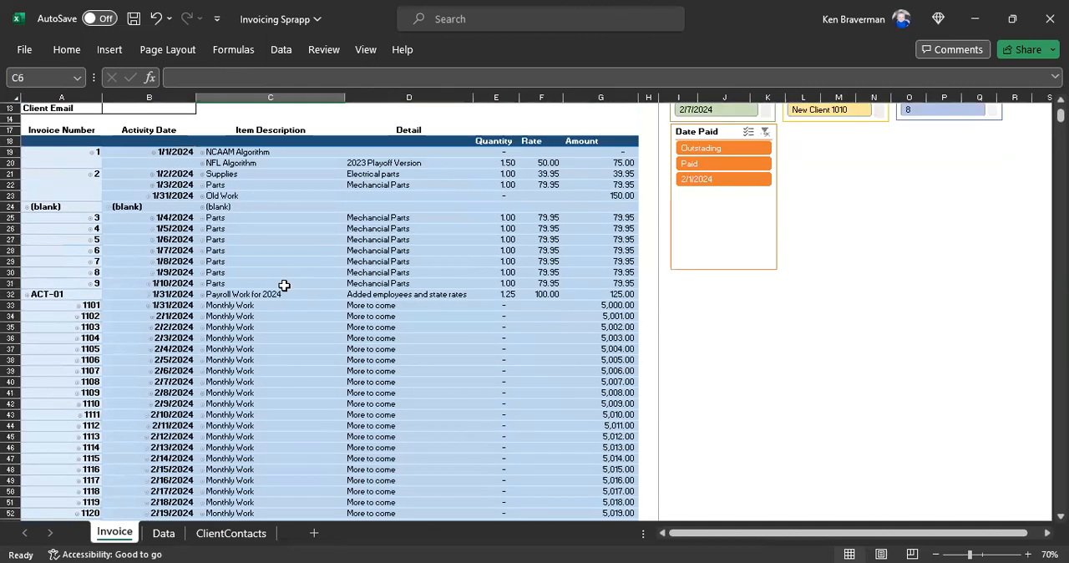
scroll(287, 267, "up", 1)
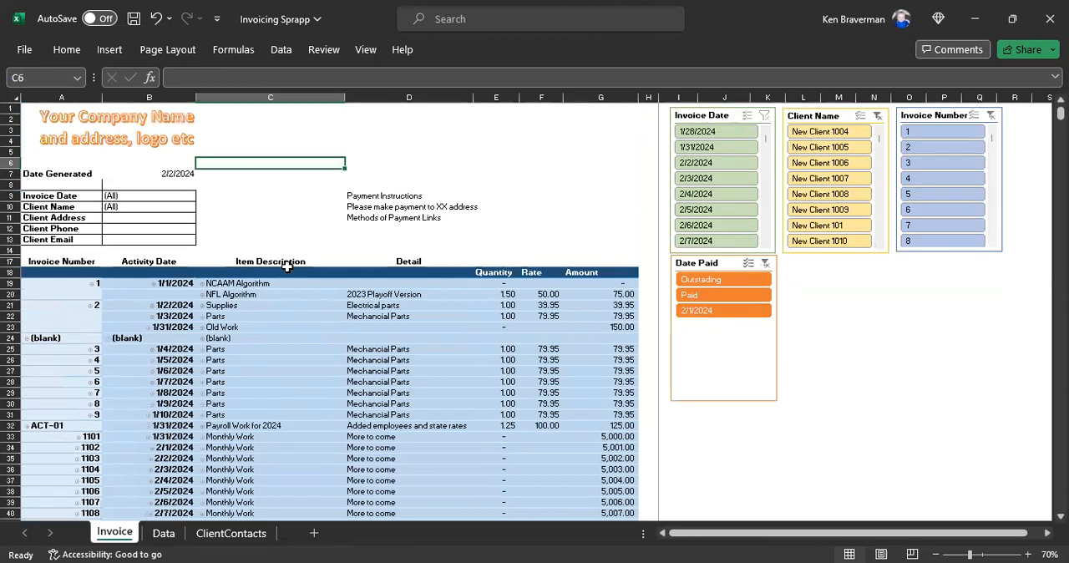
Step: Filter the invoice to clients New Client 1005 through New Client 1010 with the slicer, and clear that client filter
left_click(167, 49)
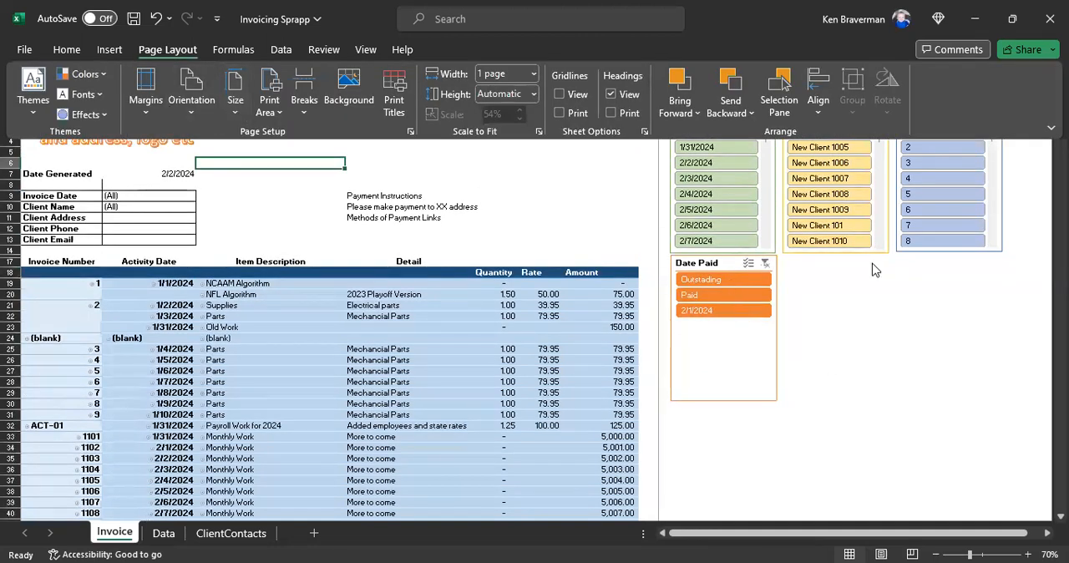
left_click_drag(838, 150, 853, 241)
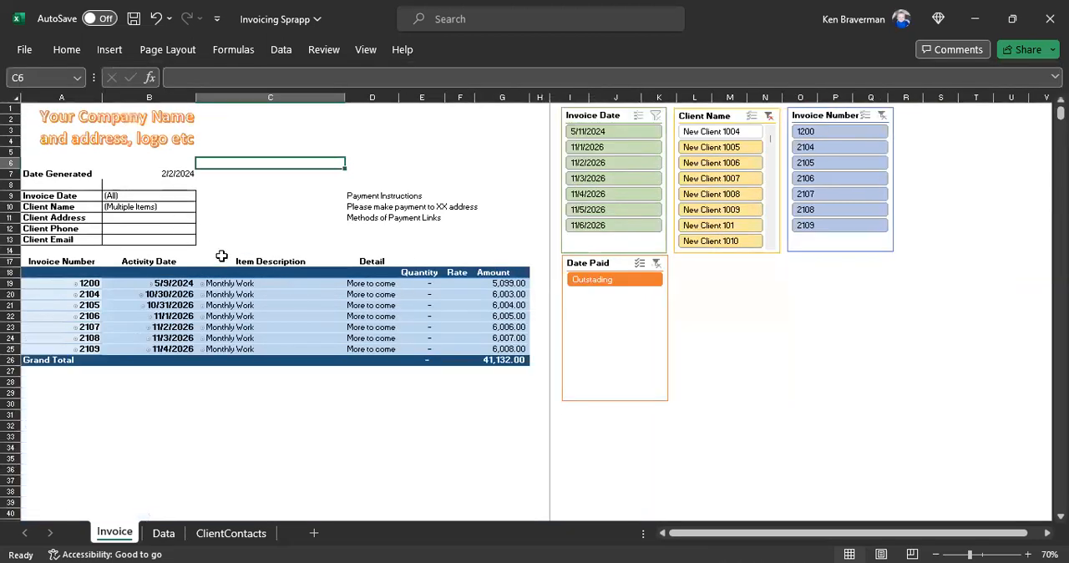
left_click(768, 115)
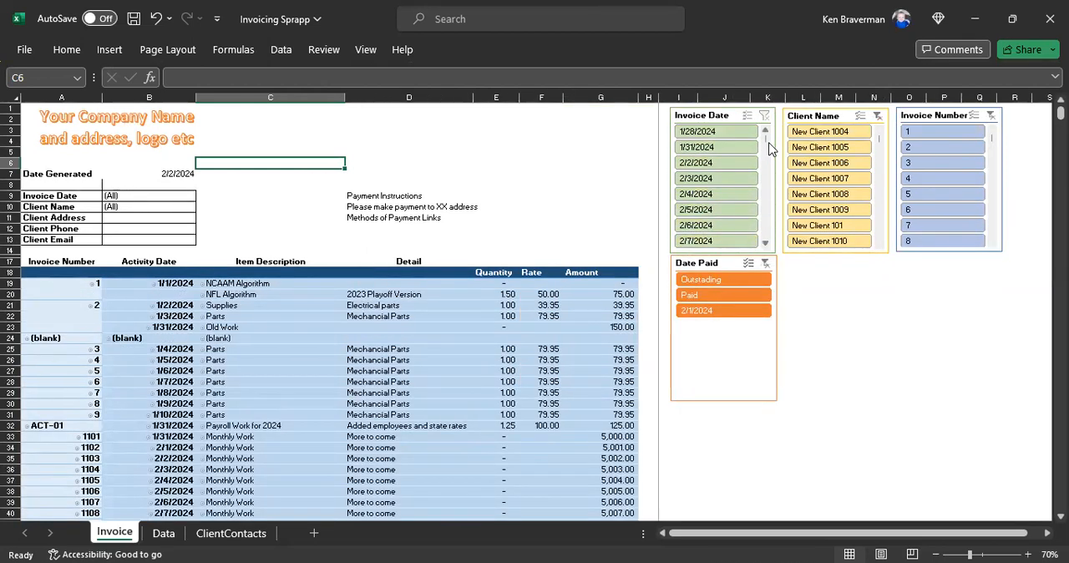
Step: Review the invoice layout, covering the pivot table body, the payment instructions block and the column headings in row 17
scroll(371, 210, "down", 4)
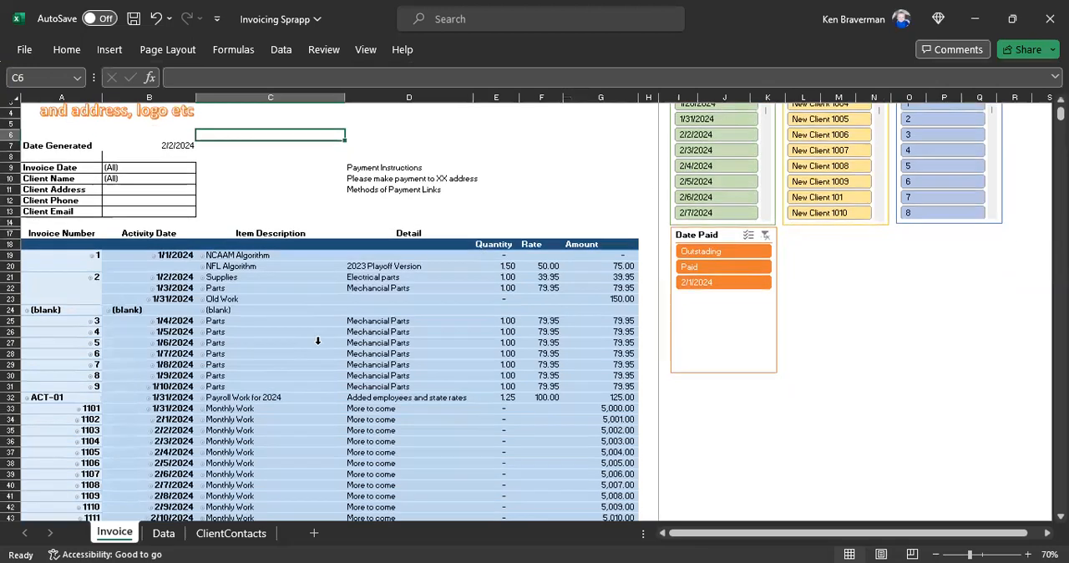
left_click_drag(95, 142, 521, 463)
scroll(473, 447, "up", 20)
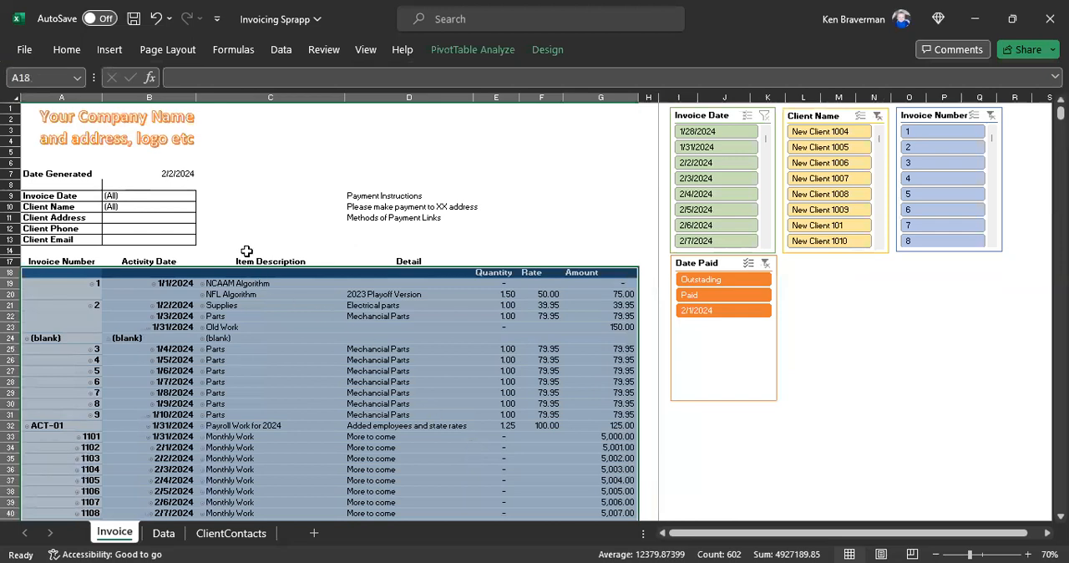
left_click(252, 244)
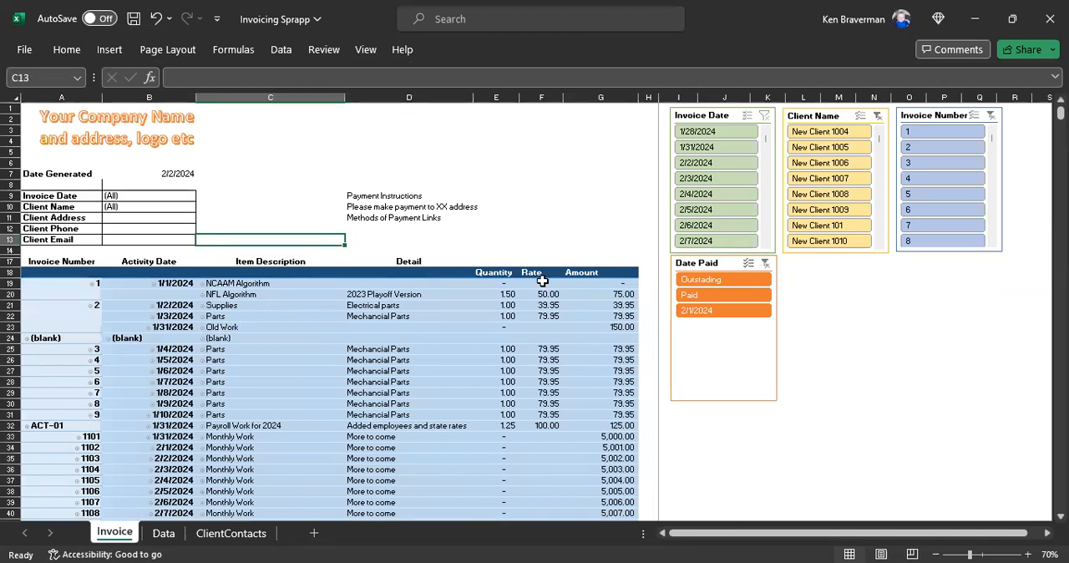
left_click_drag(365, 182, 386, 216)
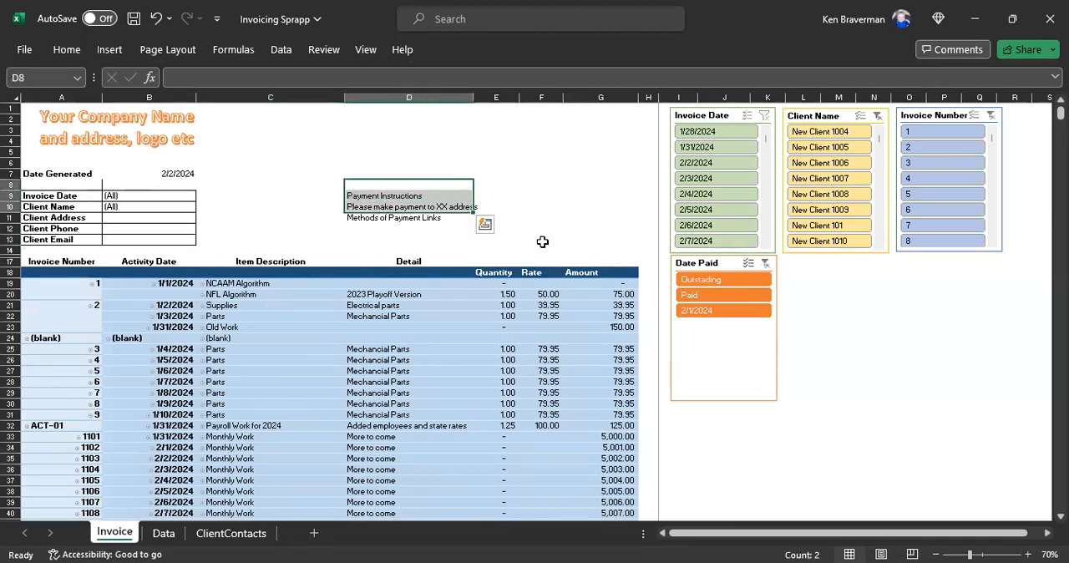
scroll(177, 373, "down", 2)
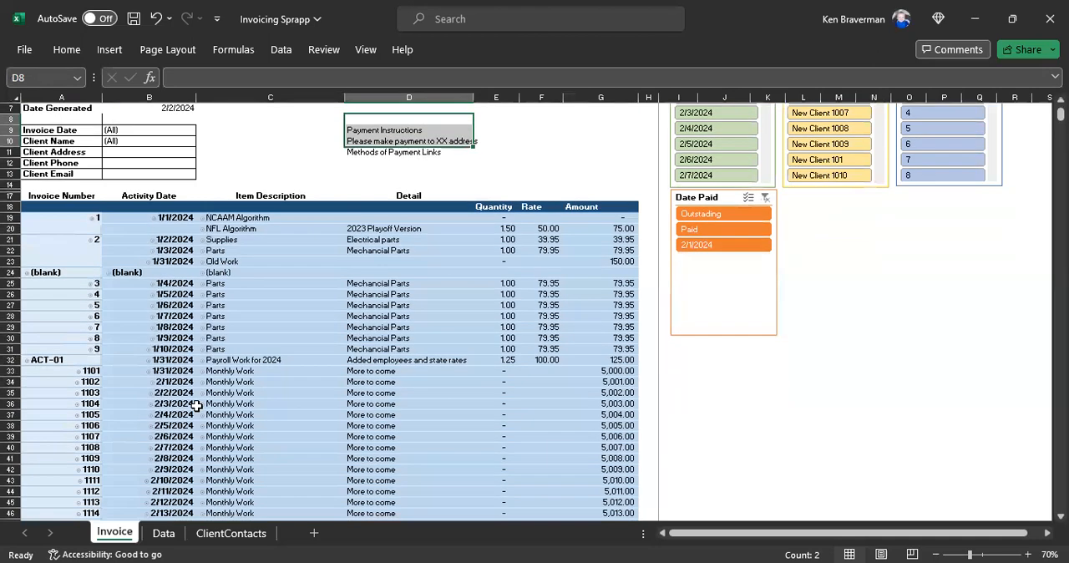
scroll(286, 413, "up", 2)
left_click_drag(369, 140, 401, 189)
left_click(261, 211)
left_click_drag(62, 261, 535, 393)
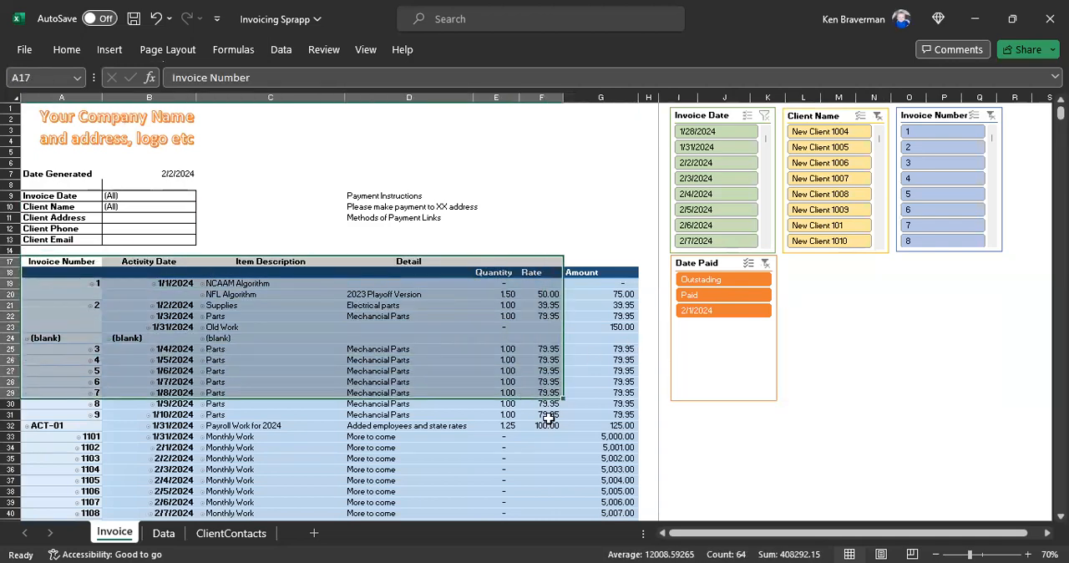
scroll(549, 424, "down", 8)
scroll(520, 365, "up", 8)
Step: Compare the source entries on the Data sheet with the Invoice sheet, finishing on the Invoice sheet
left_click(164, 533)
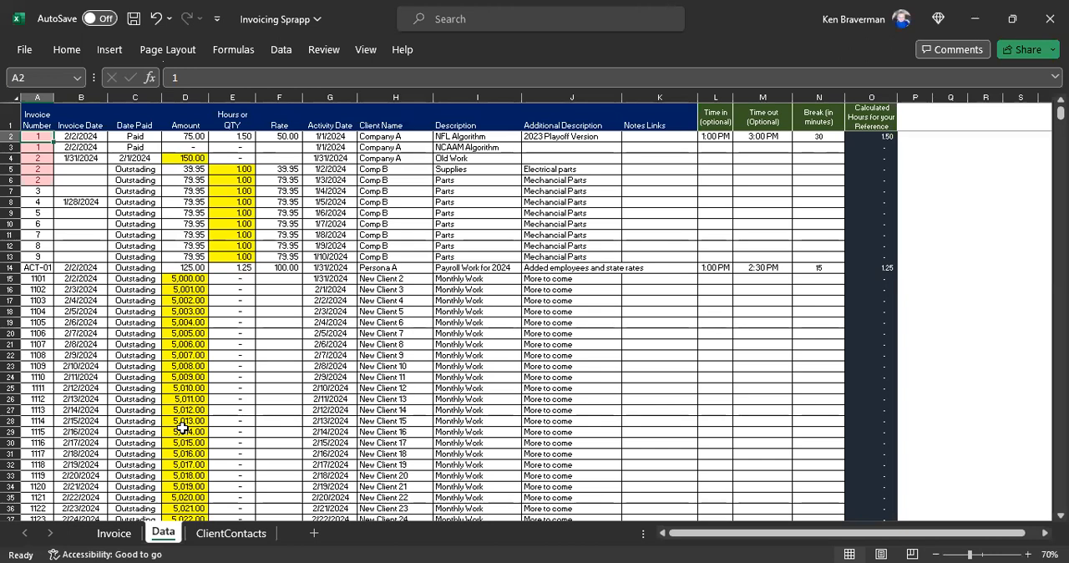
left_click(115, 535)
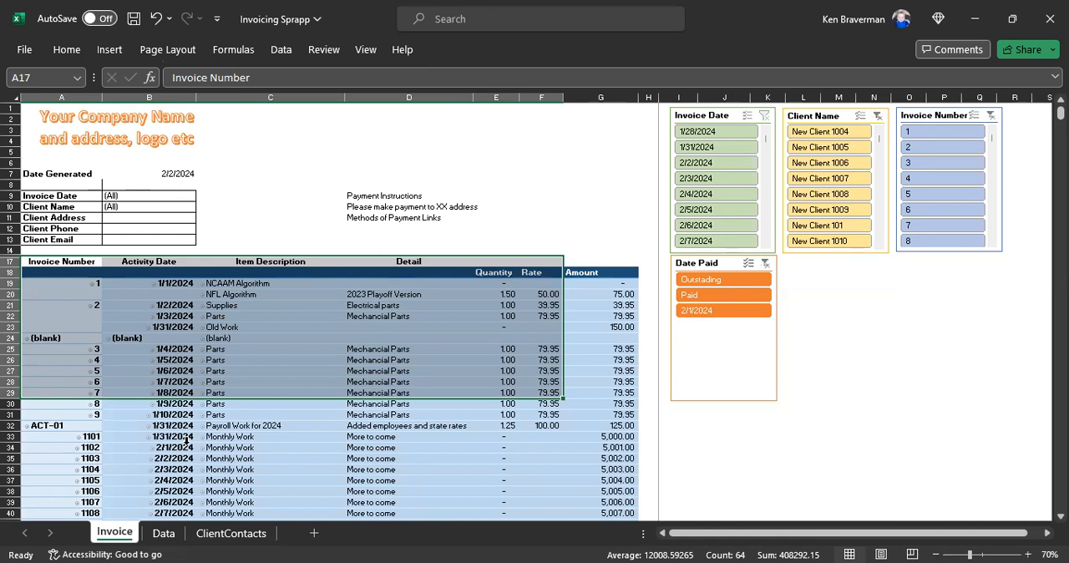
left_click(164, 533)
scroll(340, 278, "down", 8)
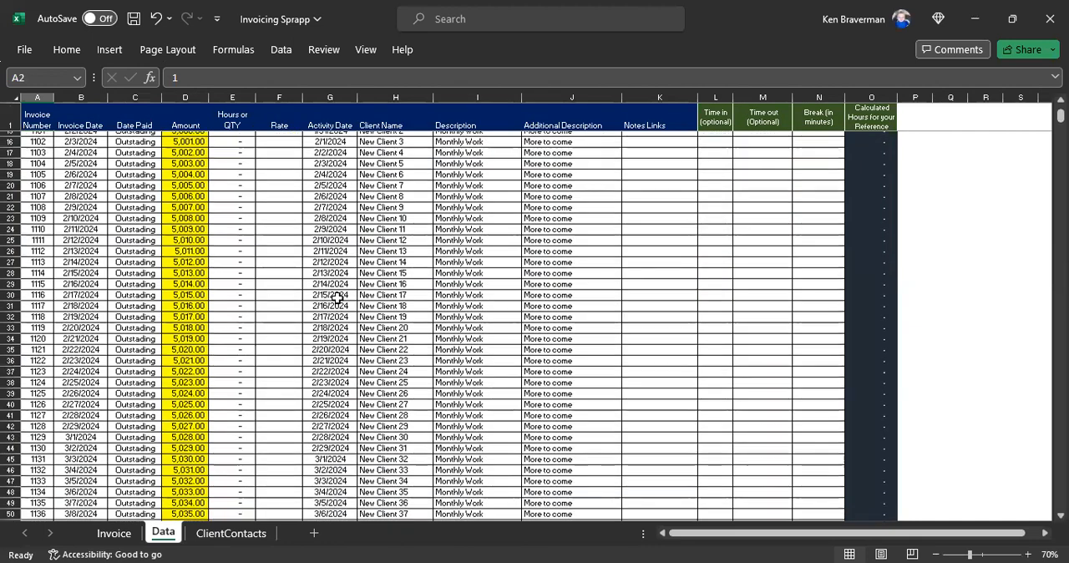
scroll(340, 303, "up", 8)
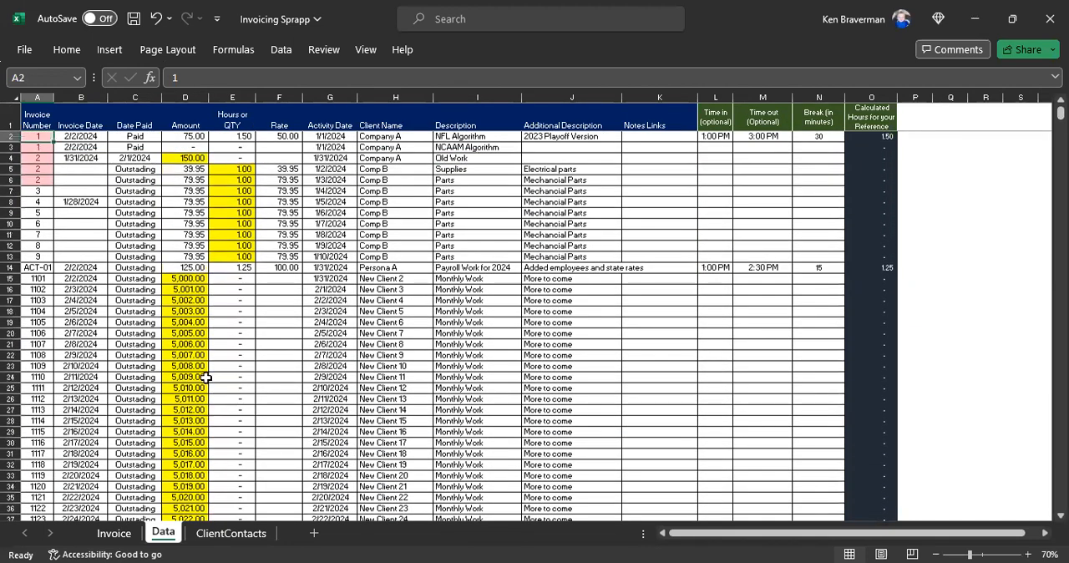
left_click(126, 534)
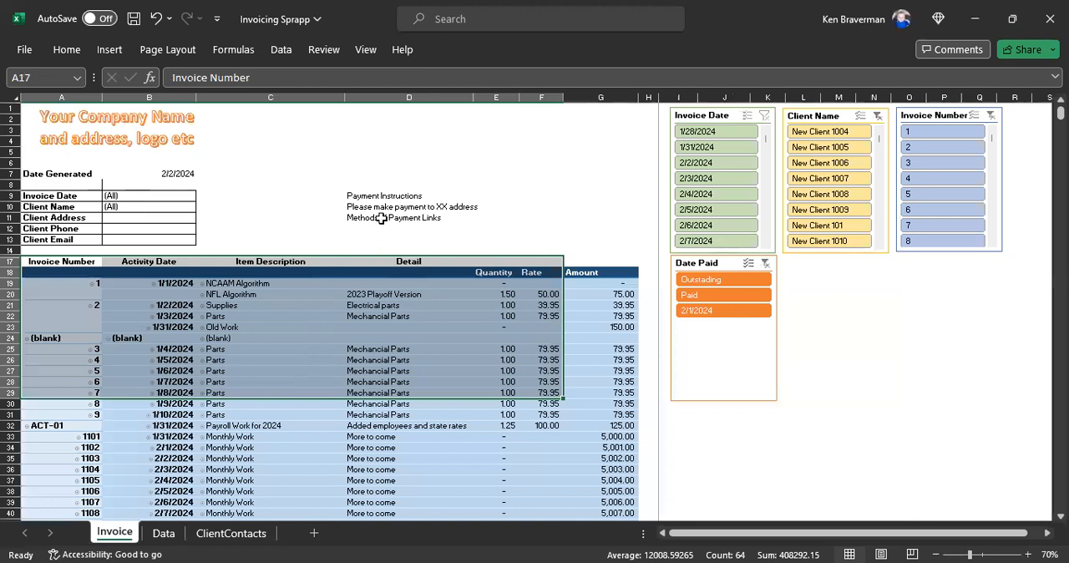